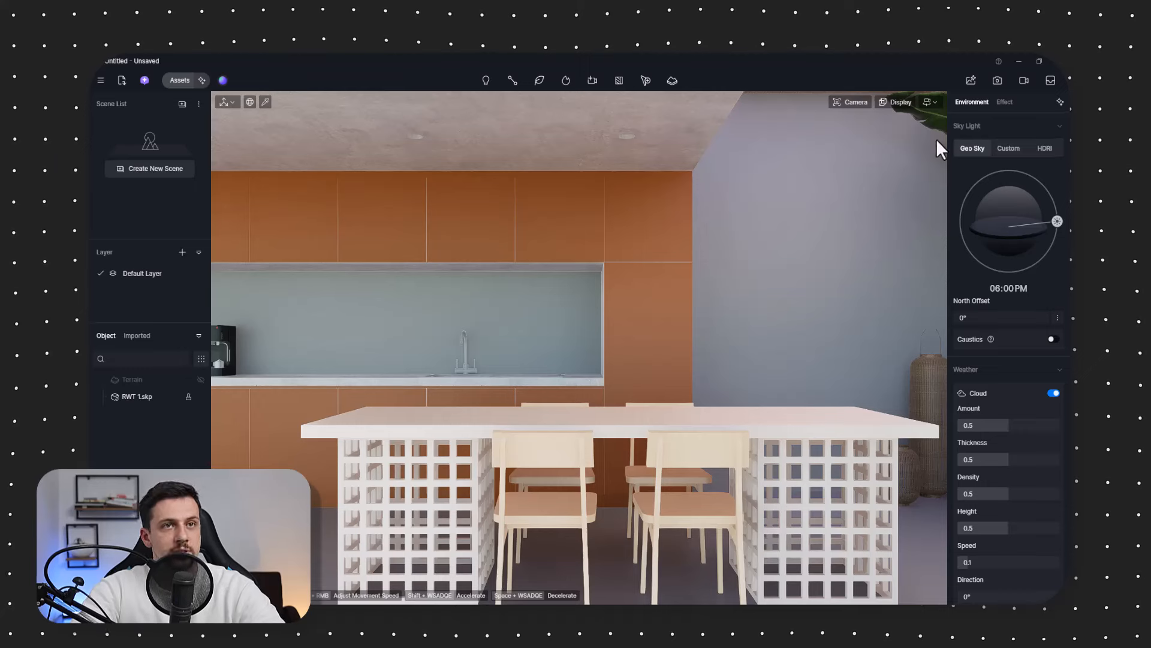
# Step: Create a new scene and set its camera's projection mode to Two-point Perspective
pyautogui.click(179, 173)
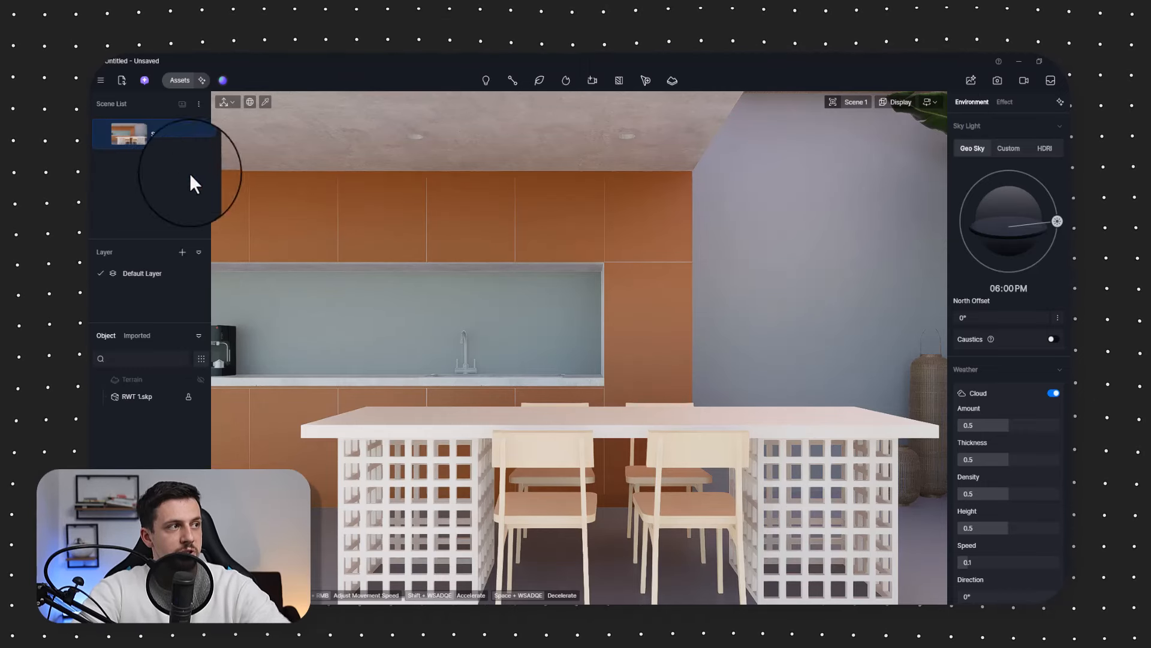
pyautogui.click(198, 135)
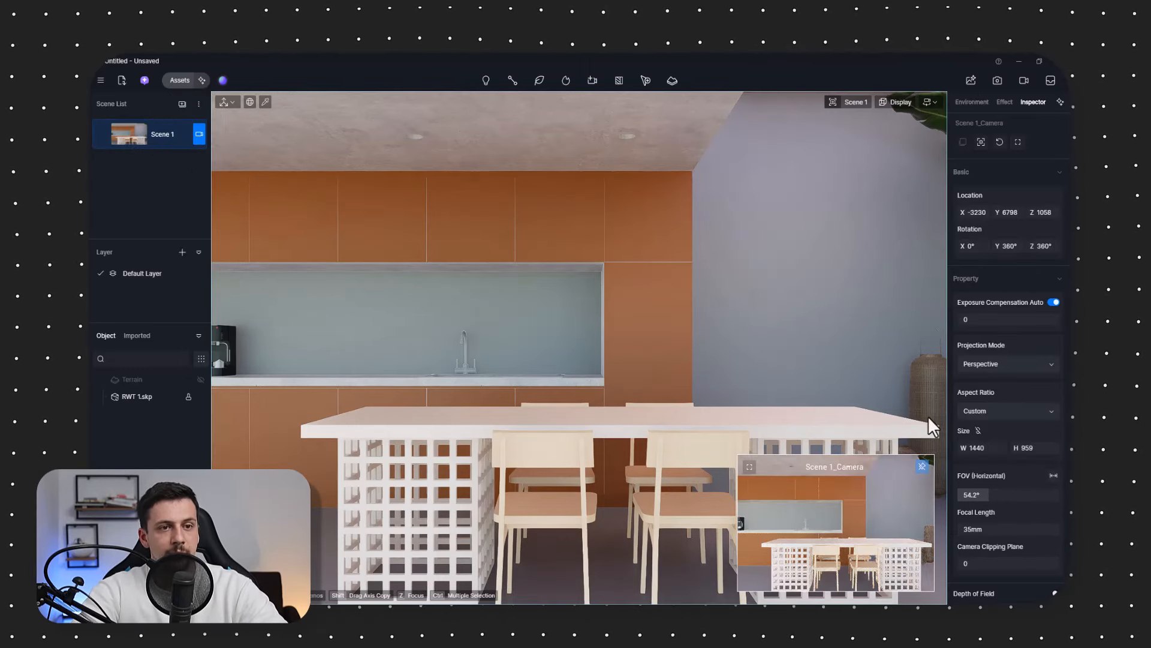
pyautogui.click(989, 367)
pyautogui.click(1001, 414)
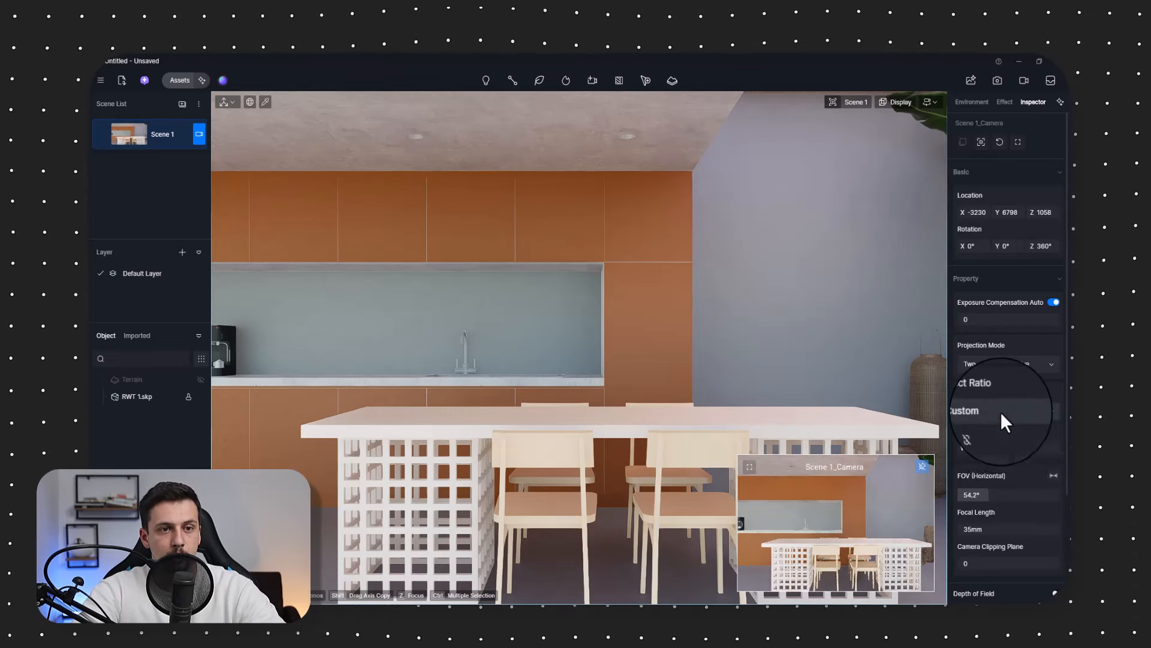
# Step: Set the scene camera's aspect ratio to 16:9 and its horizontal field of view to 64.2°
pyautogui.click(1000, 411)
pyautogui.click(1029, 427)
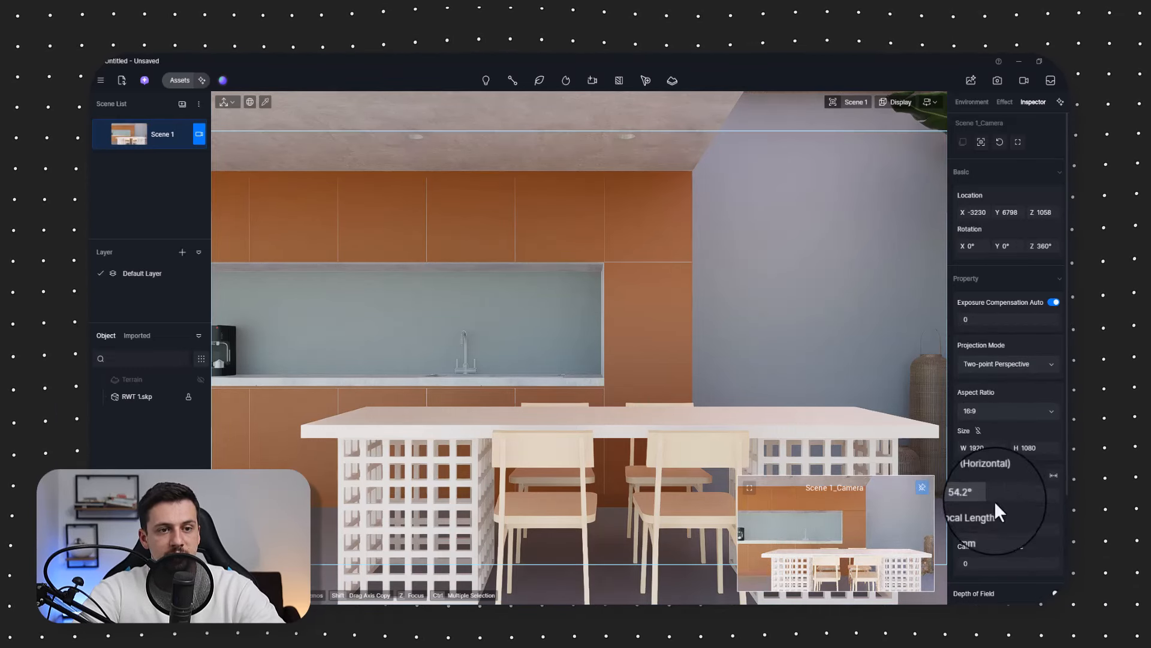
pyautogui.moveTo(995, 496); pyautogui.dragTo(1000, 496)
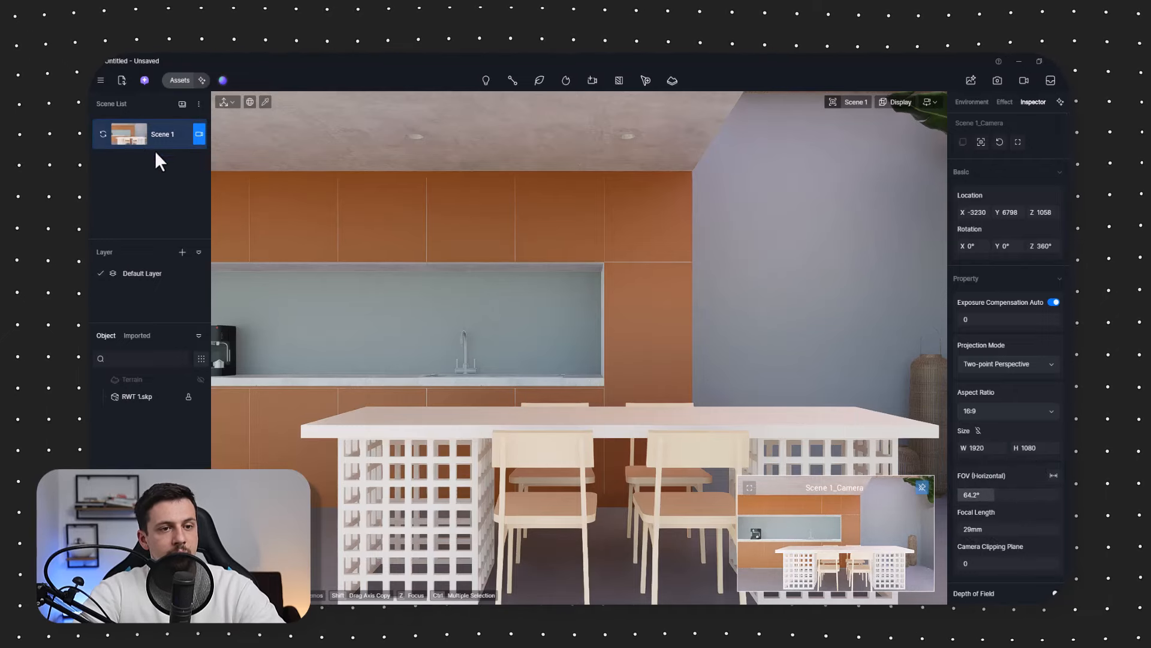
# Step: Enter the scene camera's view and move the camera to frame the dining table, kitchen wall and plant corner
pyautogui.click(861, 525)
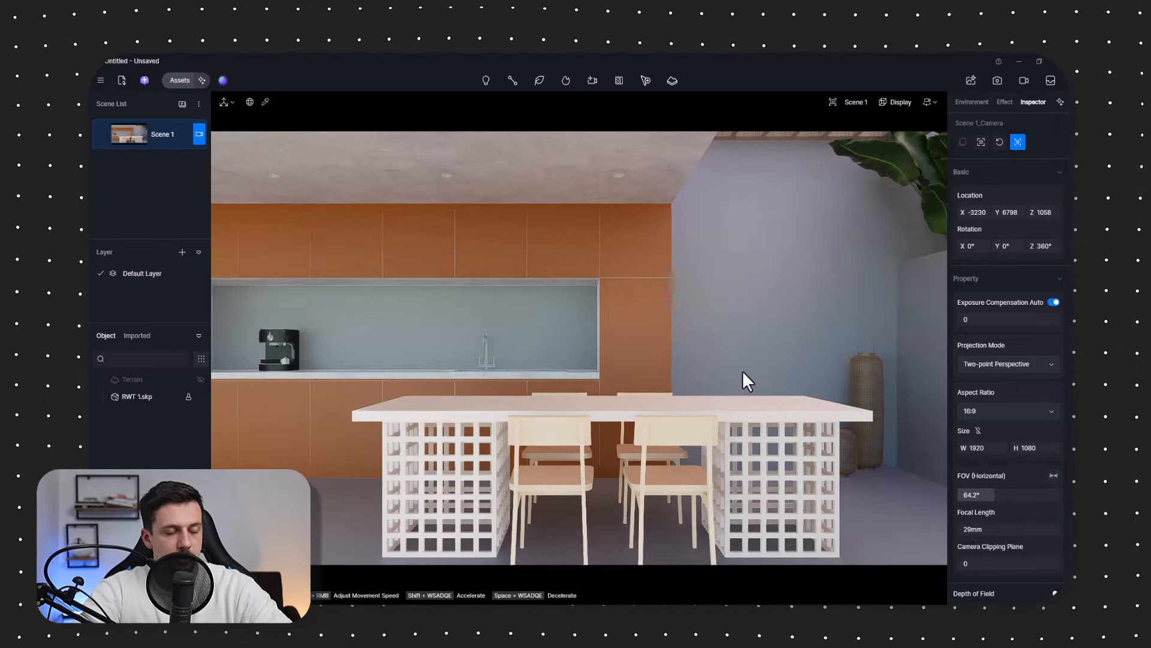
pyautogui.press('d')
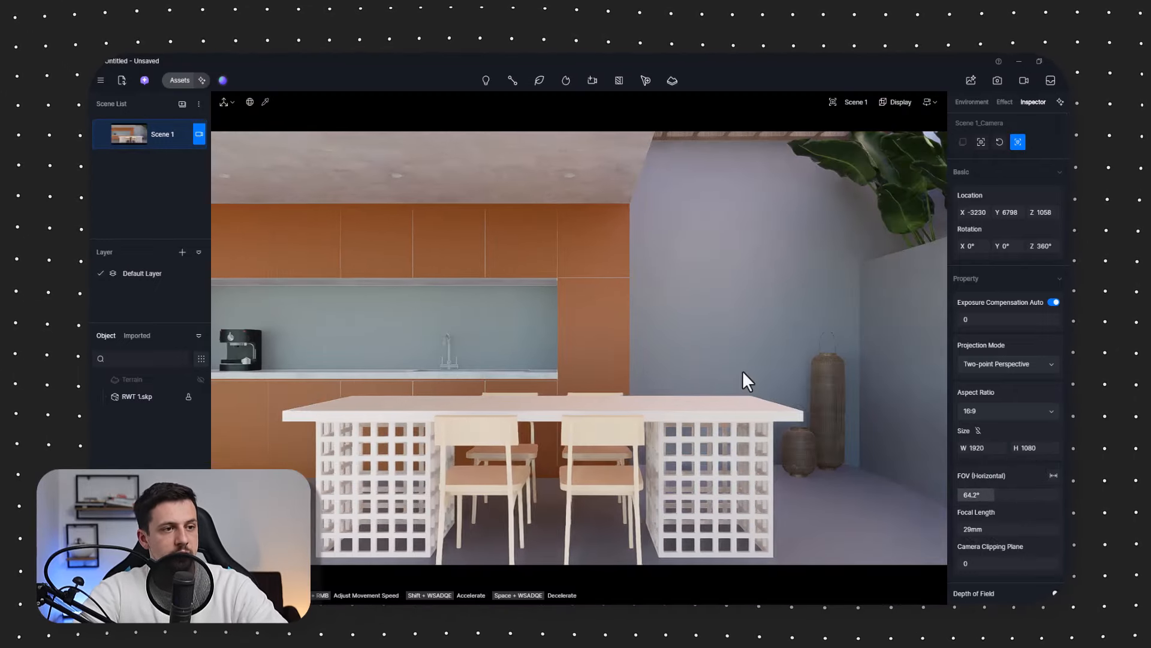
pyautogui.press('a')
pyautogui.press('d')
pyautogui.press('w')
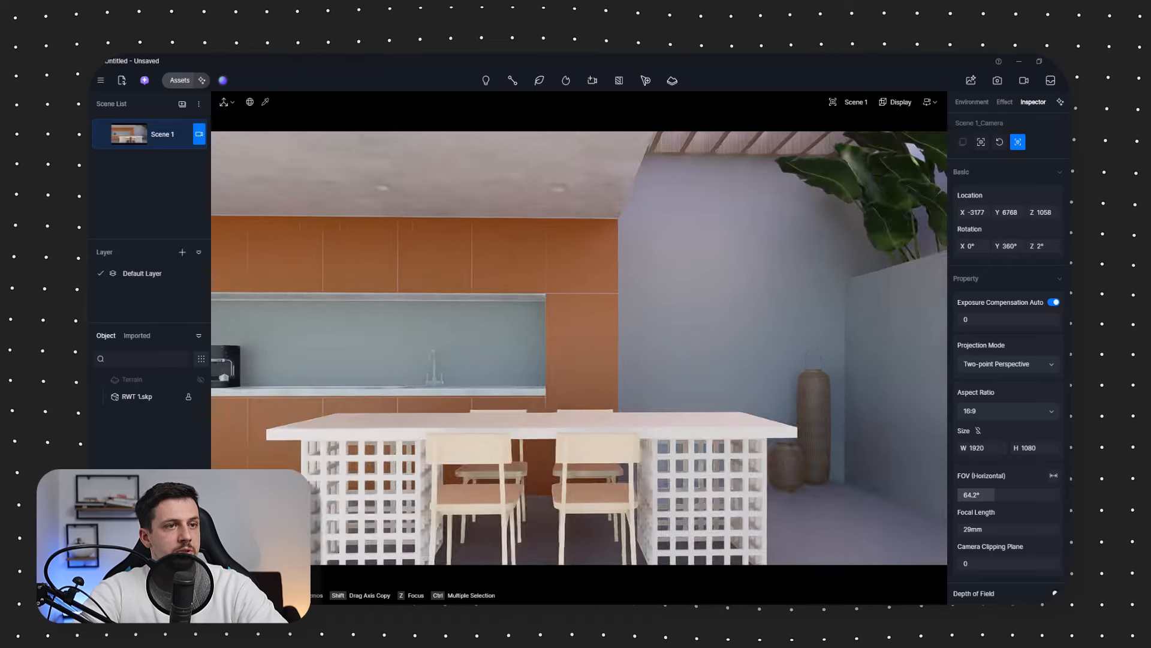
pyautogui.press('a')
pyautogui.press('d')
pyautogui.press('a')
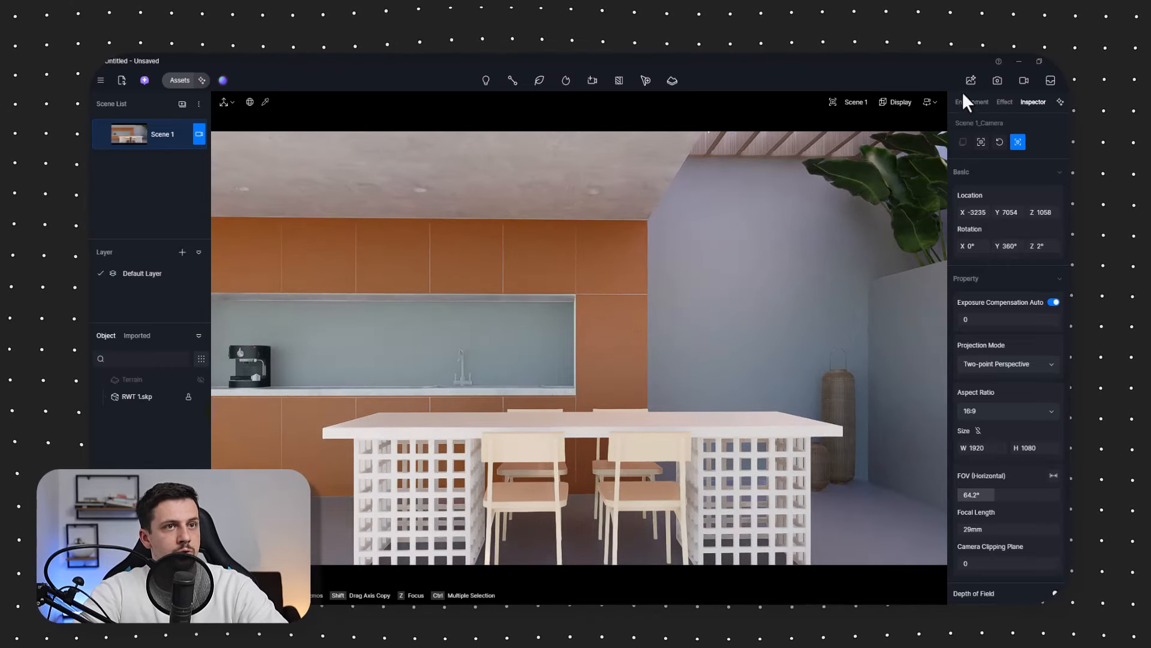
# Step: Turn on the rule-of-thirds grid overlay in the viewport
pyautogui.click(901, 102)
pyautogui.click(926, 136)
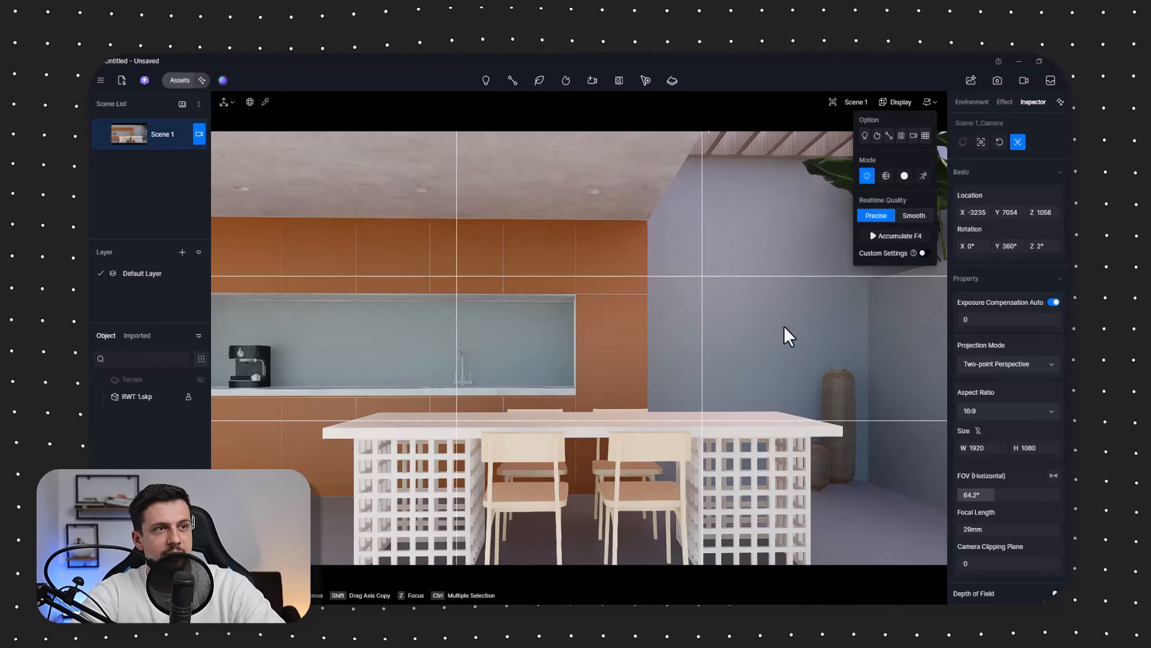
pyautogui.click(751, 346)
# Step: Reposition the camera against the thirds grid to centre the dining table, and update Scene 1 with this view
pyautogui.press('a')
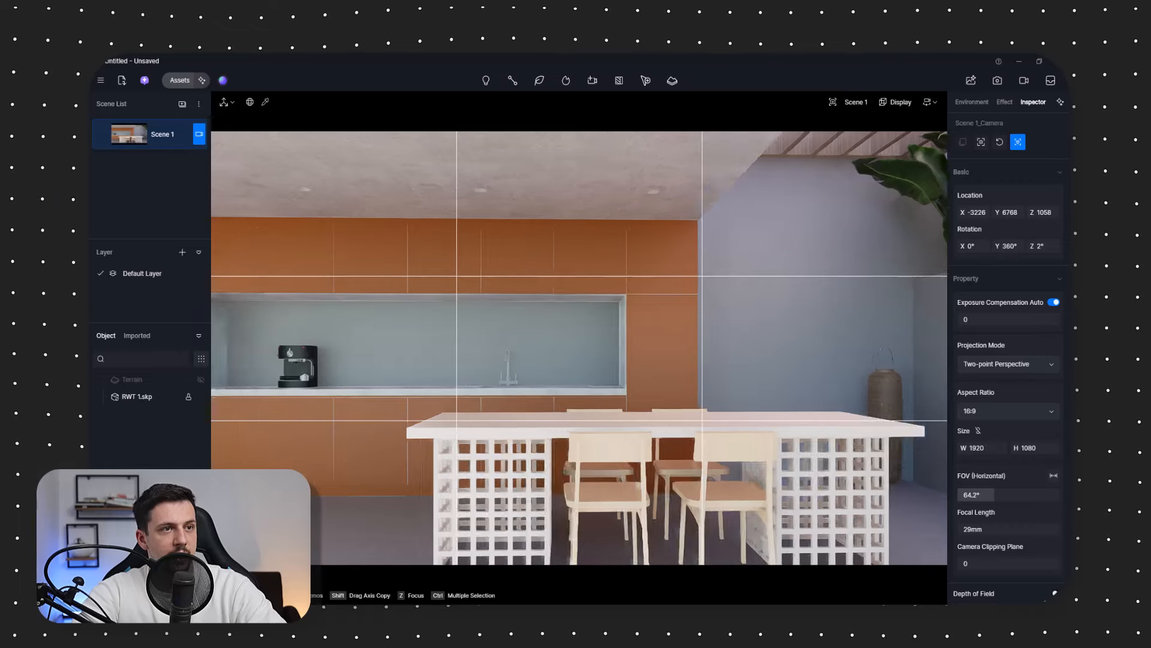
pyautogui.press('d')
pyautogui.press('a')
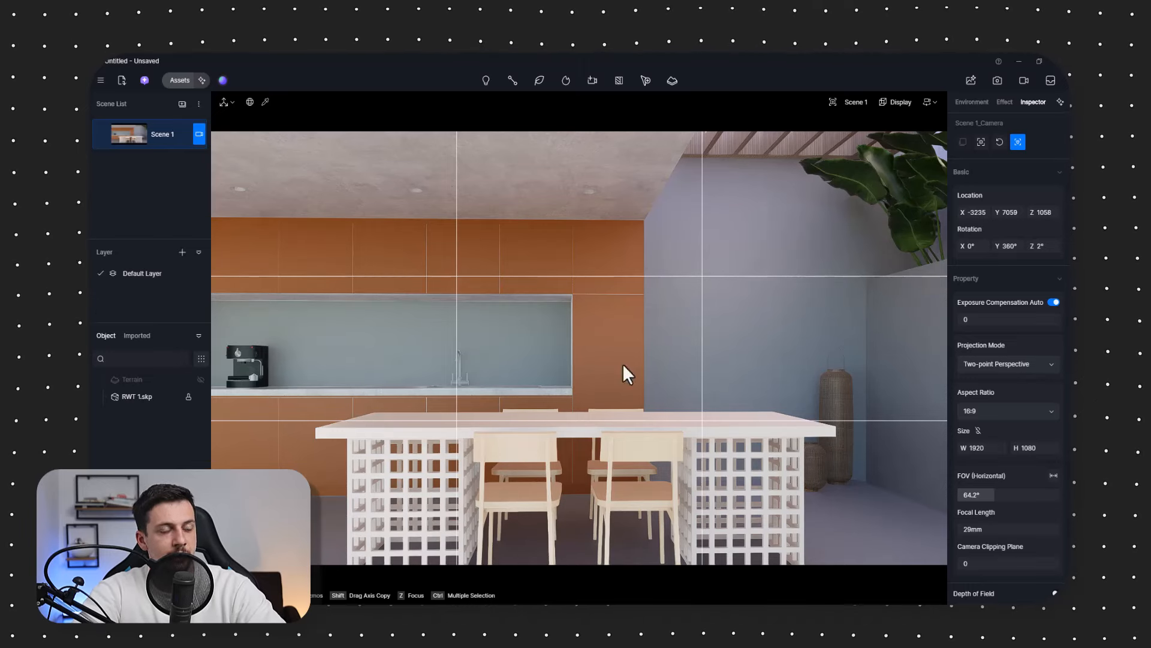
pyautogui.press('s')
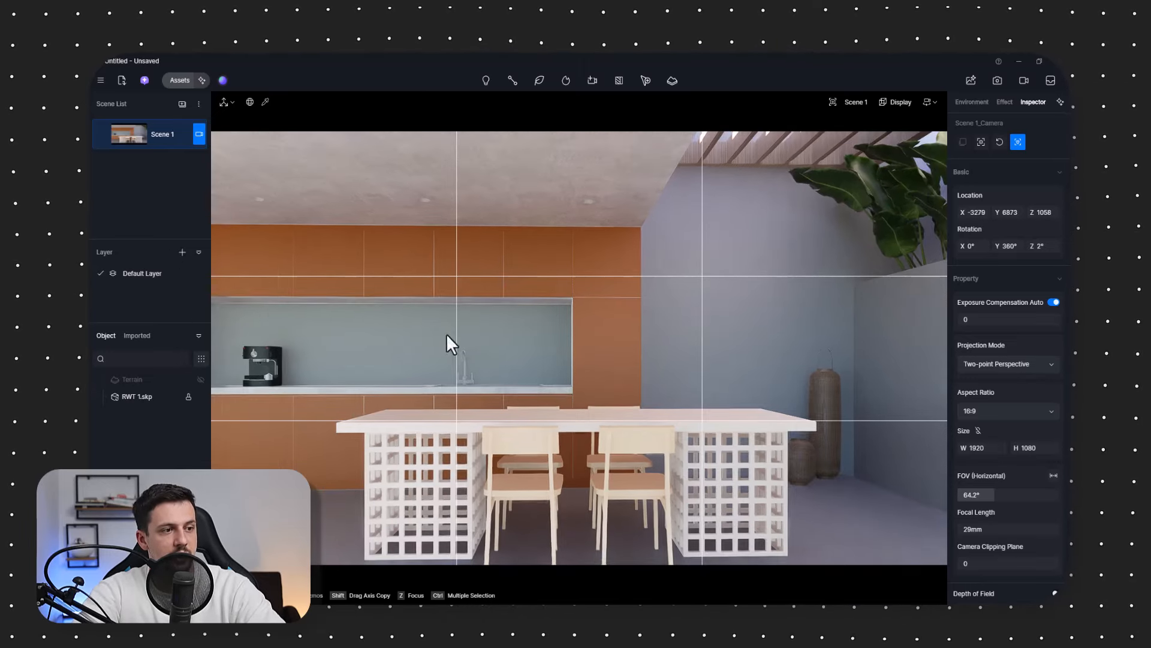
pyautogui.press('w')
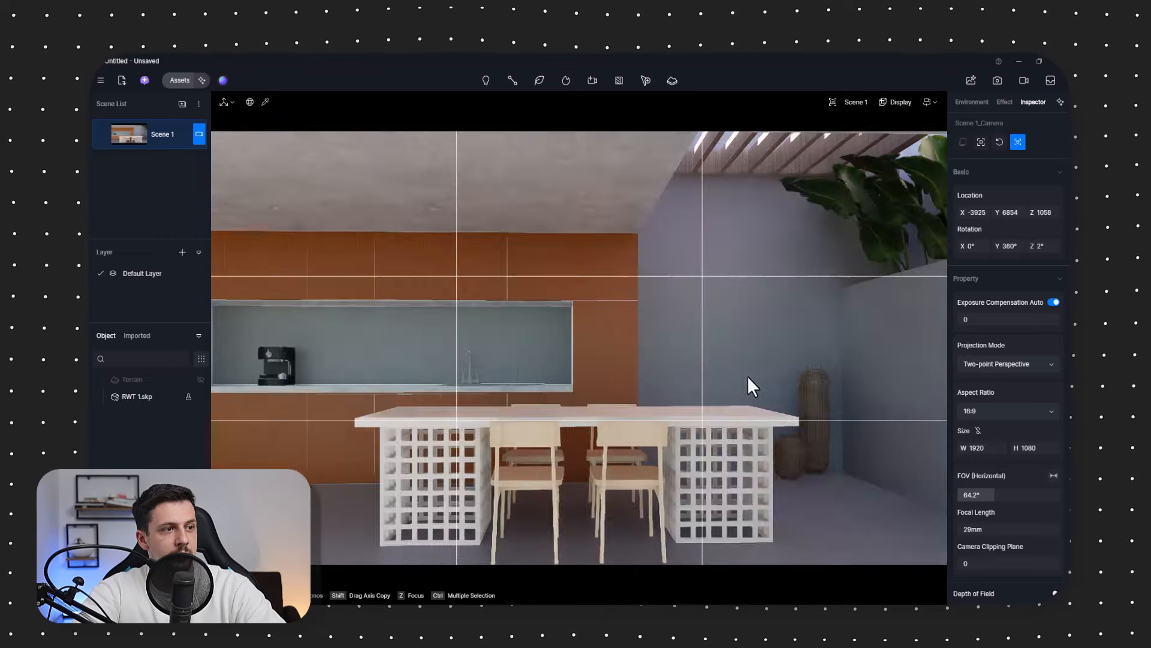
pyautogui.click(116, 133)
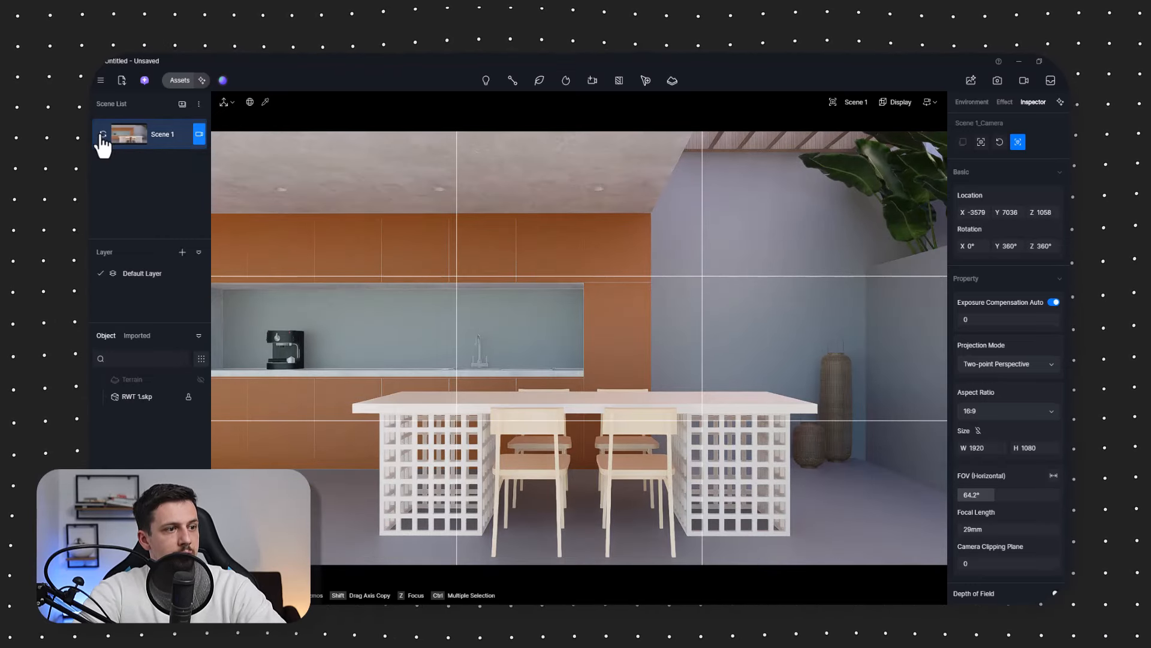
# Step: Deselect the scene camera and switch the sky light type to HDRI
pyautogui.press('Escape')
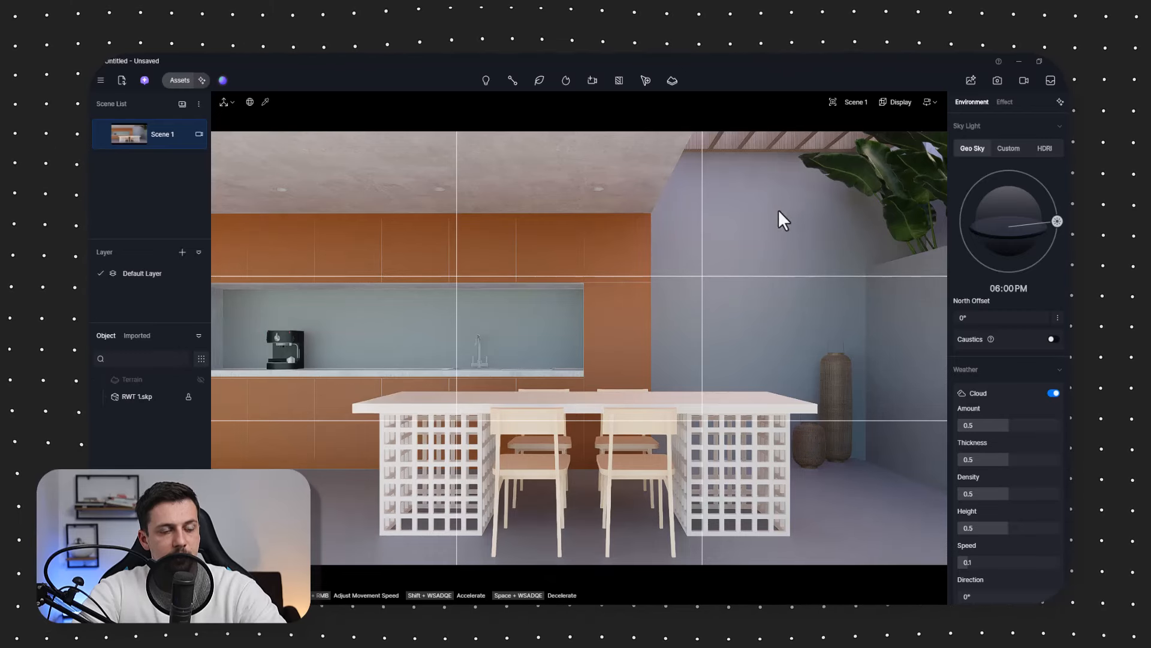
pyautogui.click(1040, 147)
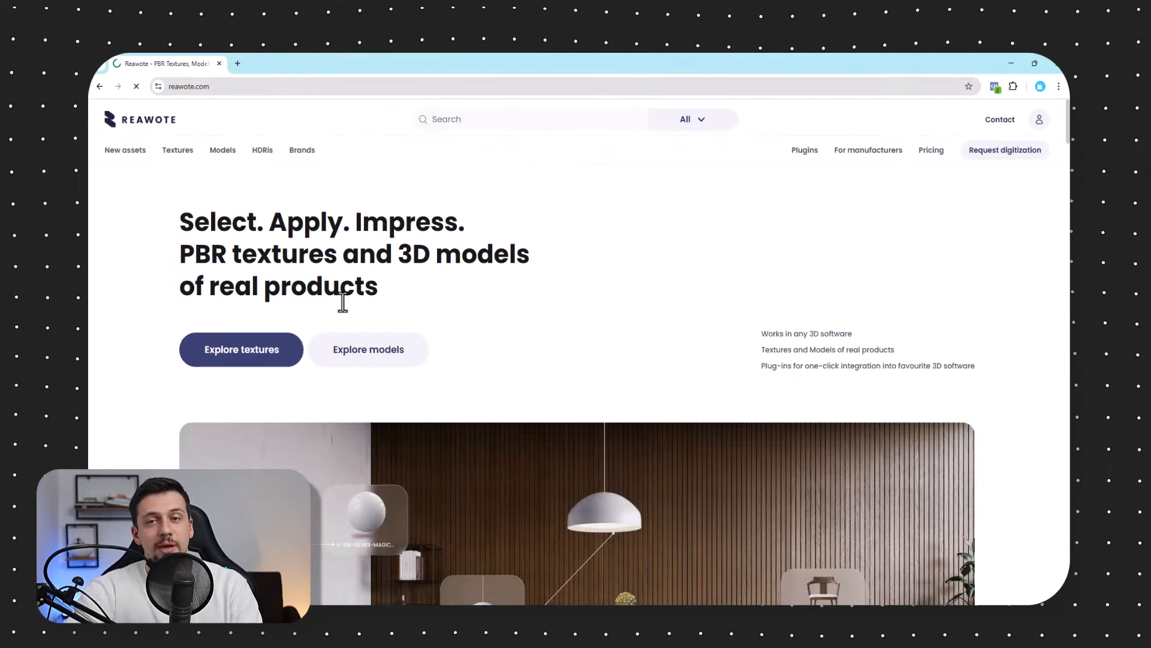
# Step: Switch to the browser and look through the HDRI collection on reawote.com for suitable sky environments
pyautogui.scroll(-5, 639, 418)
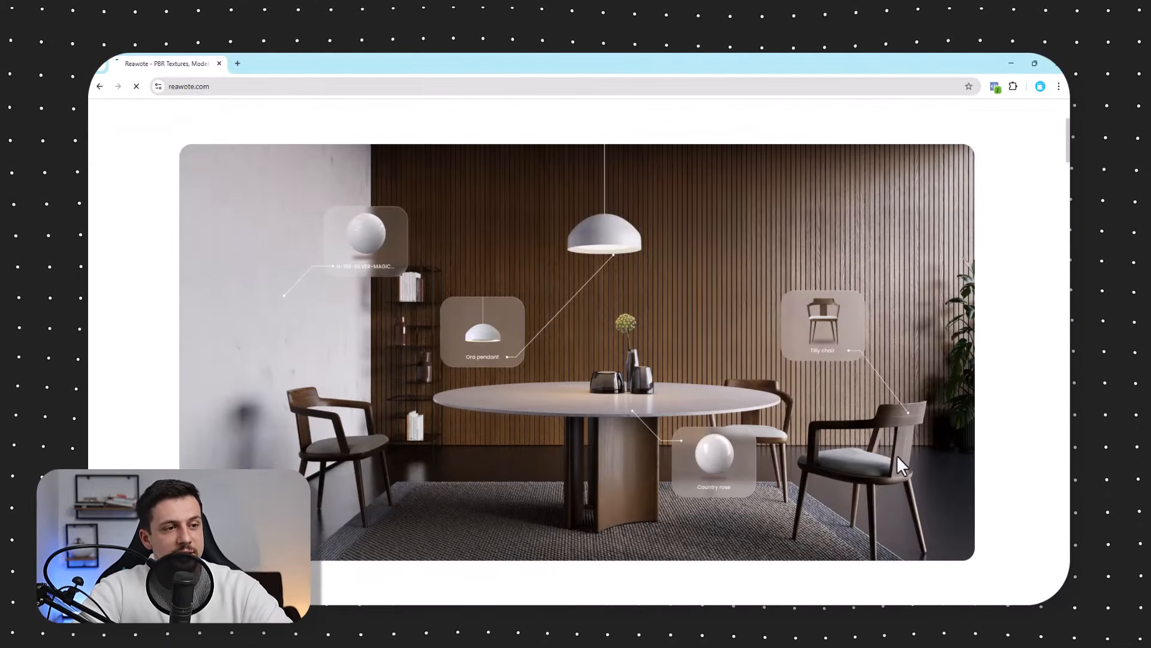
pyautogui.scroll(4, 1045, 489)
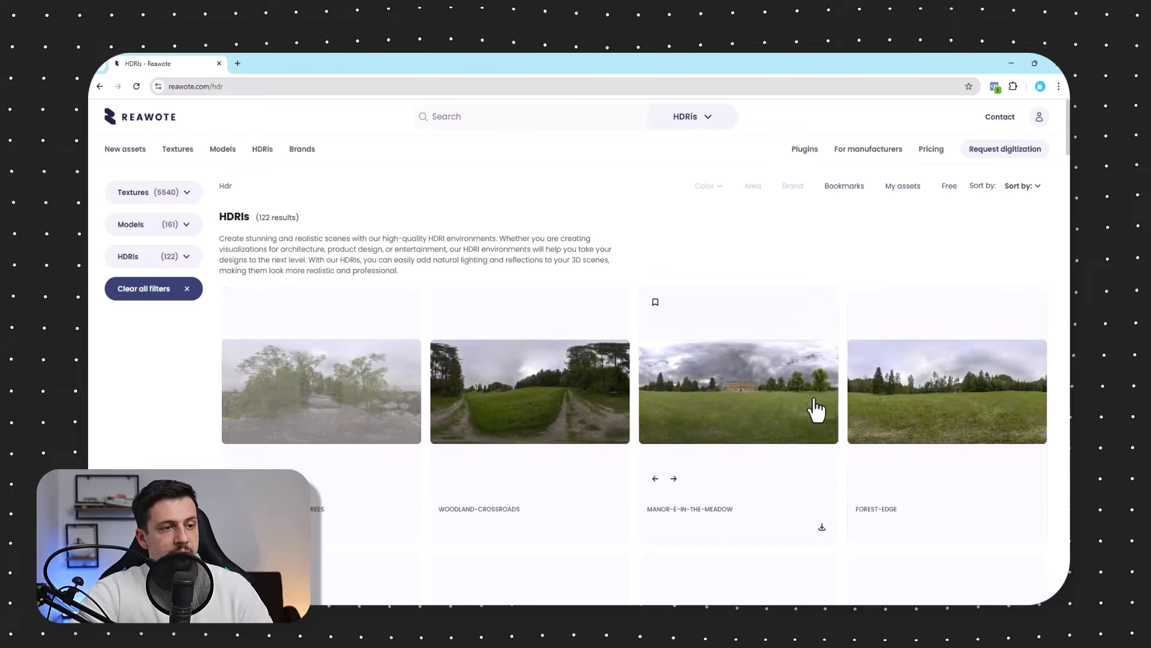
pyautogui.scroll(-3, 870, 342)
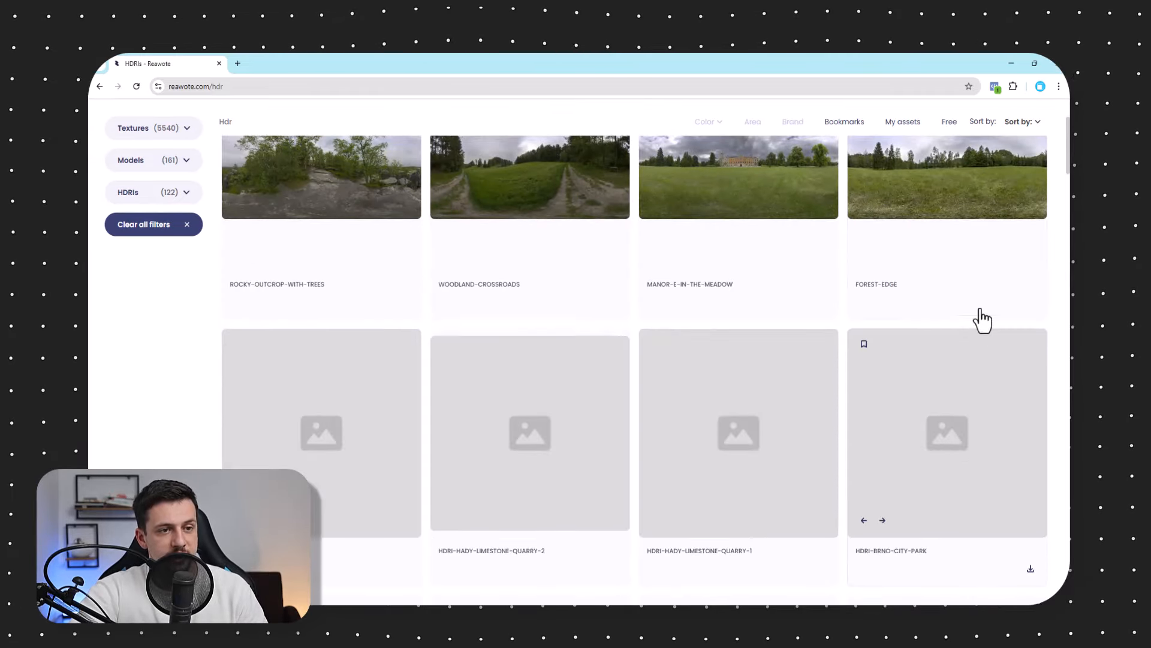
pyautogui.scroll(-3, 971, 333)
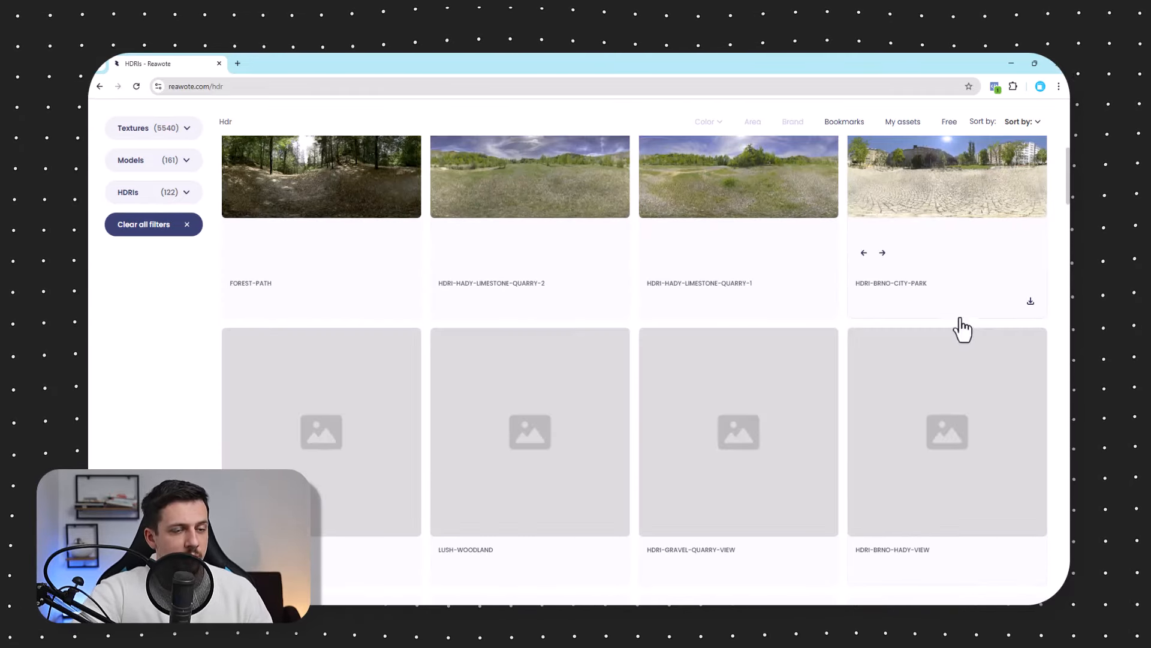
pyautogui.scroll(-3, 792, 345)
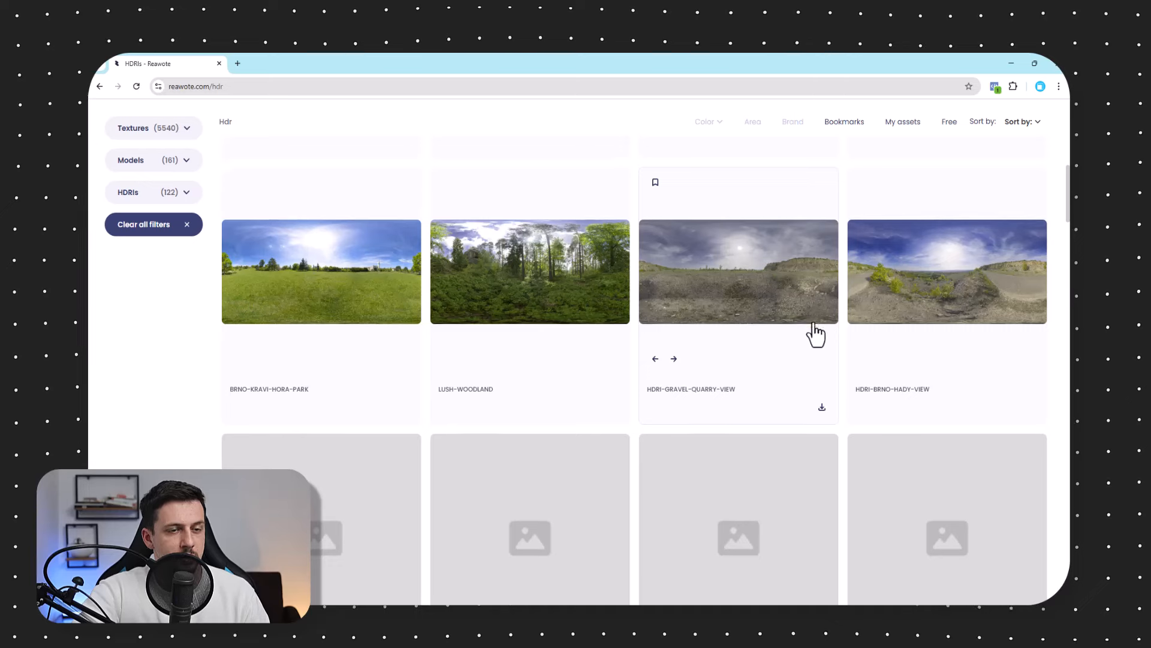
pyautogui.scroll(-3, 857, 354)
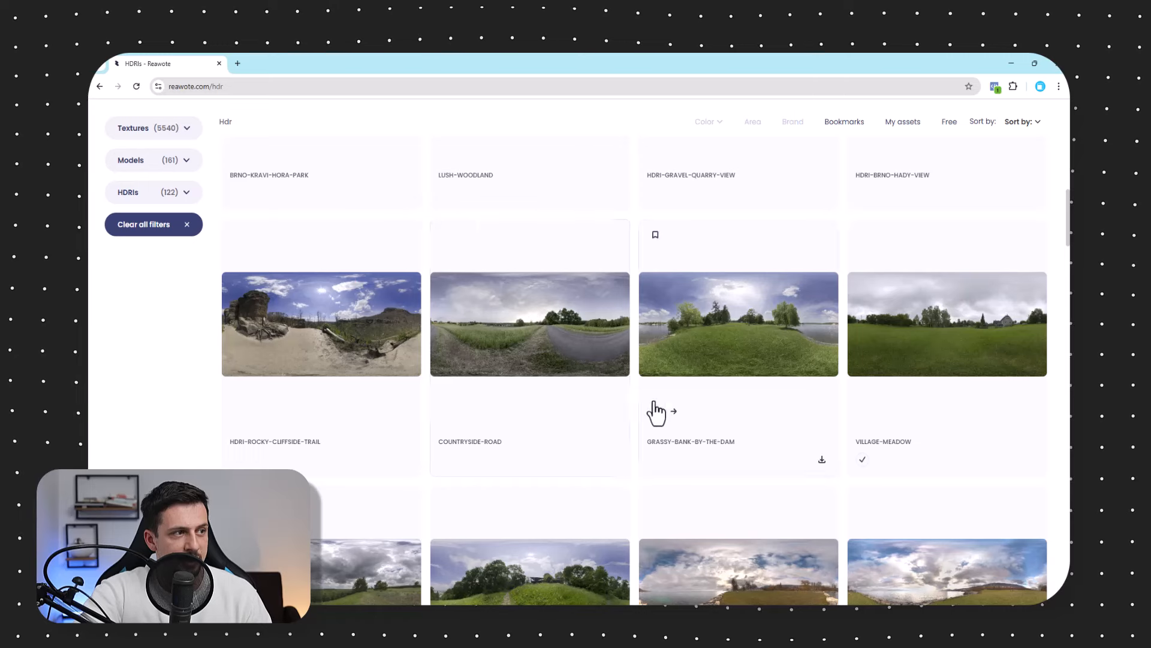
pyautogui.scroll(-4, 550, 324)
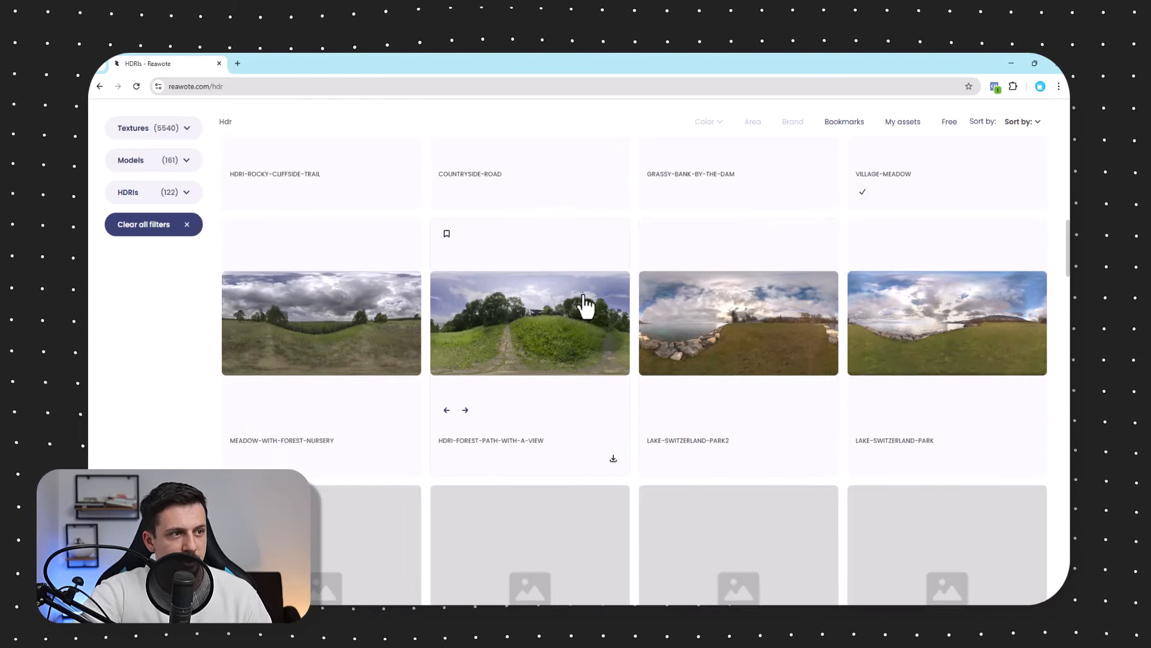
pyautogui.scroll(-2, 575, 312)
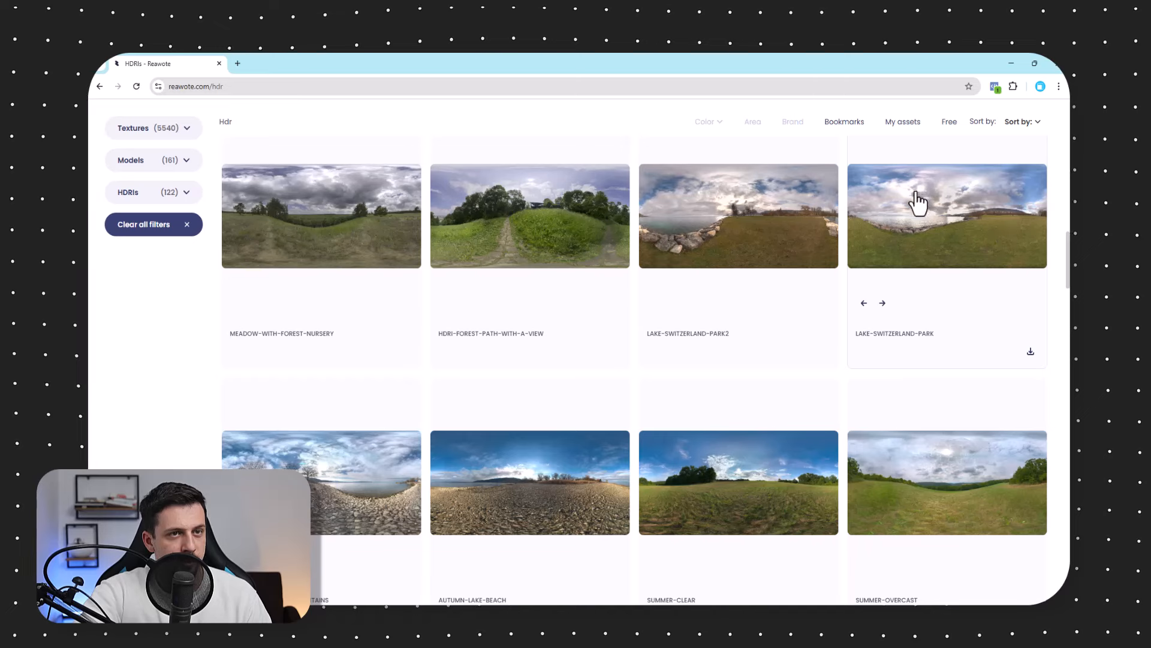
pyautogui.scroll(-5, 946, 207)
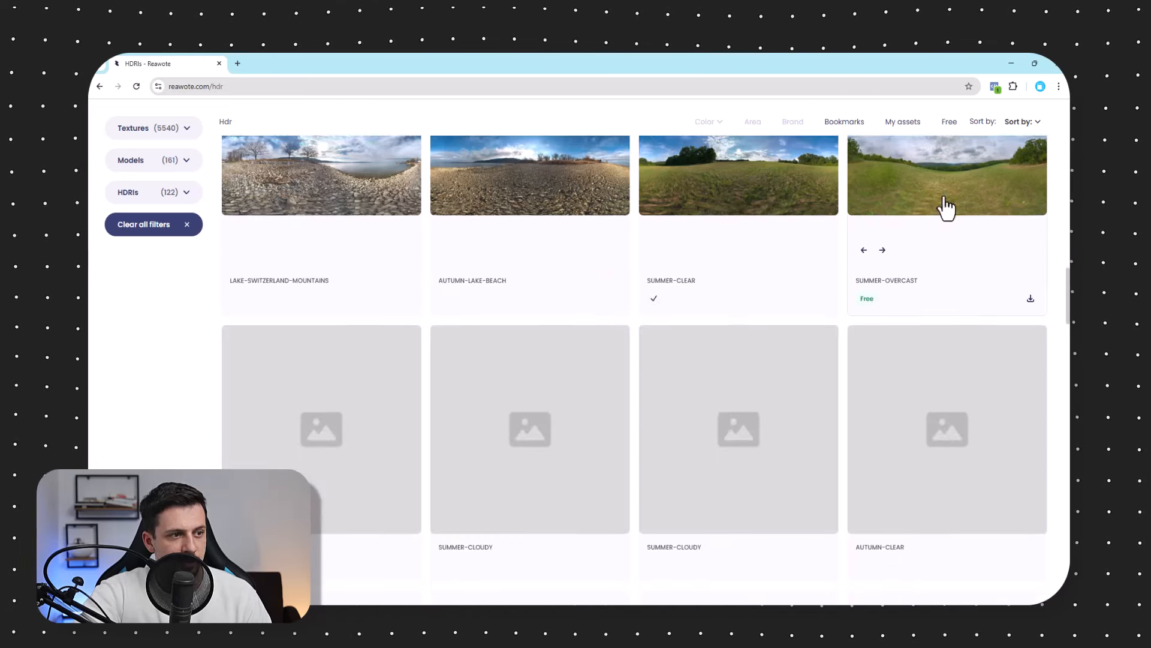
pyautogui.scroll(-4, 1038, 352)
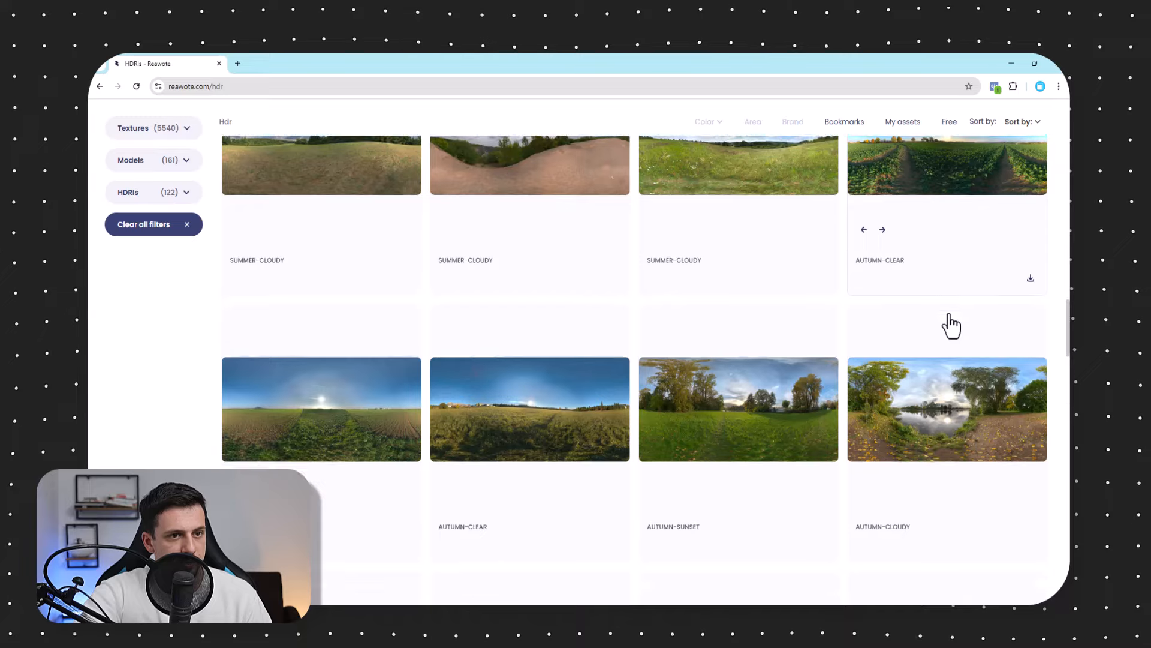
pyautogui.scroll(-3, 949, 324)
pyautogui.scroll(3, 960, 330)
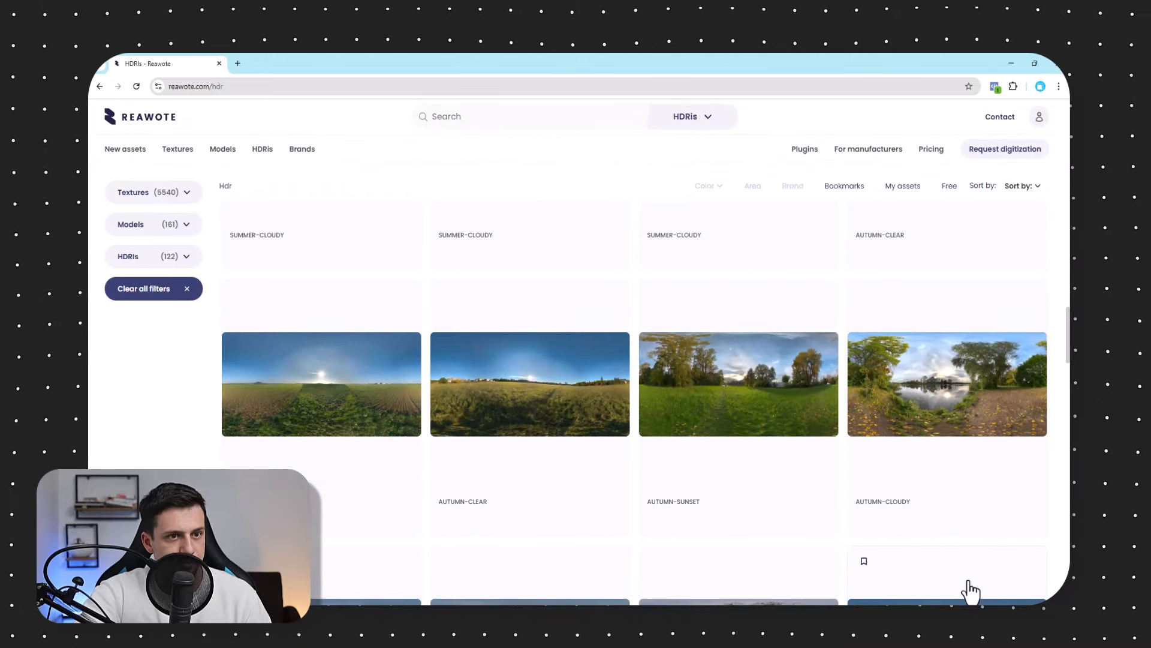
pyautogui.scroll(-8, 969, 591)
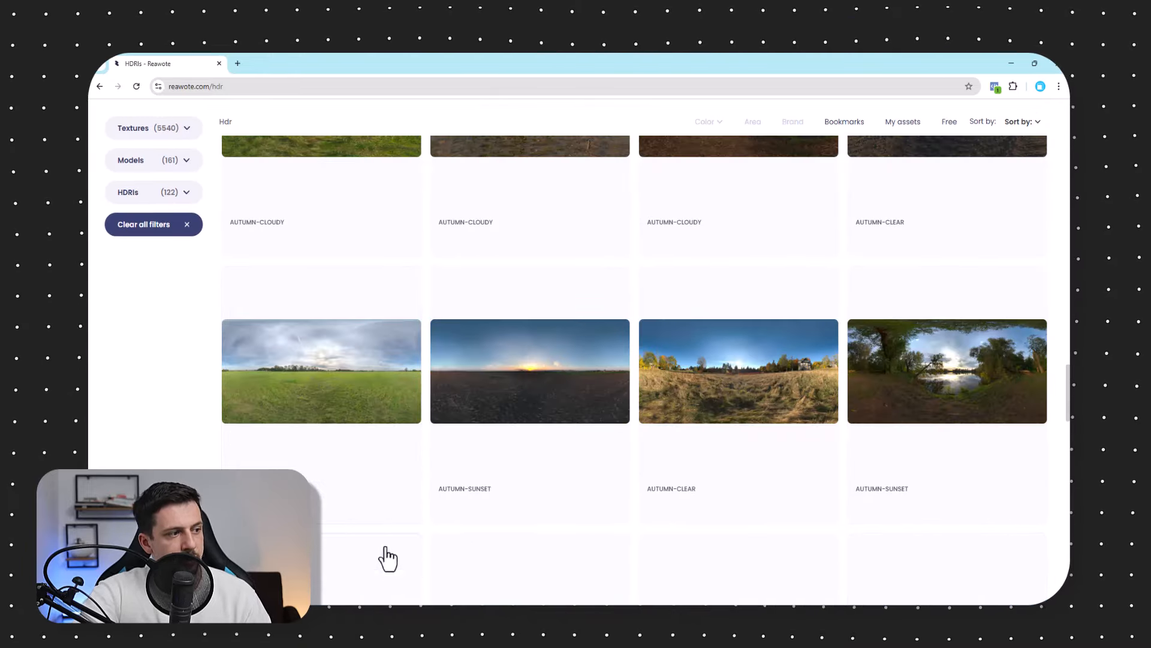
# Step: Return to D5 Render and load the custom OUTDOOR_0086 autumn HDRI as the sky light
pyautogui.click(1012, 62)
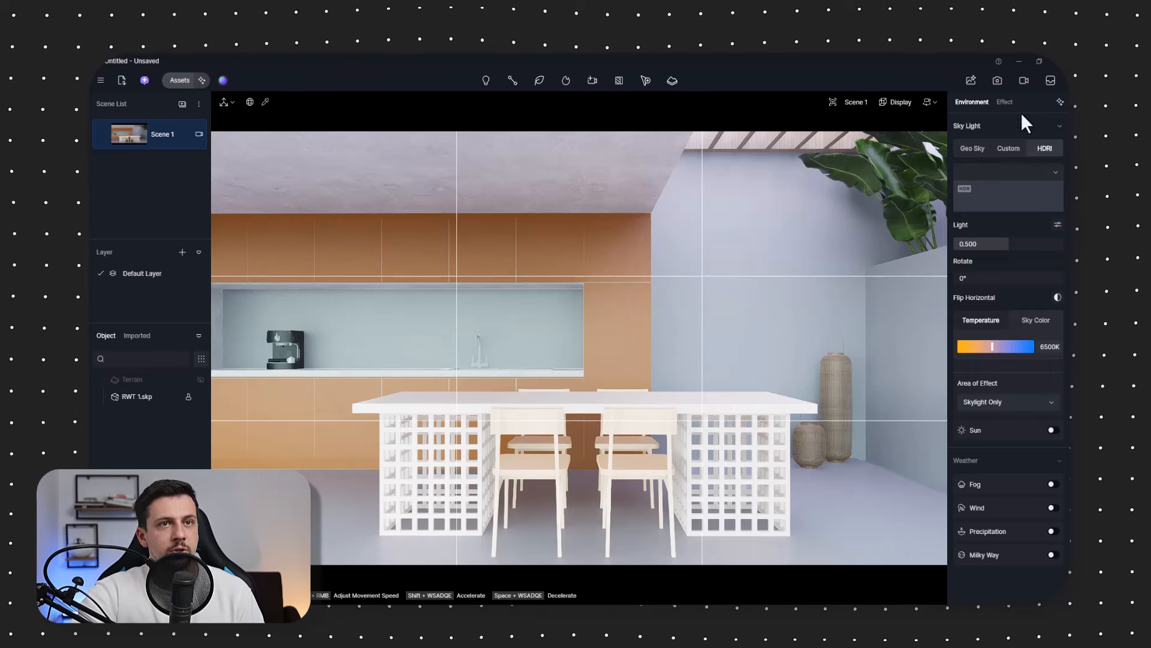
pyautogui.click(1006, 210)
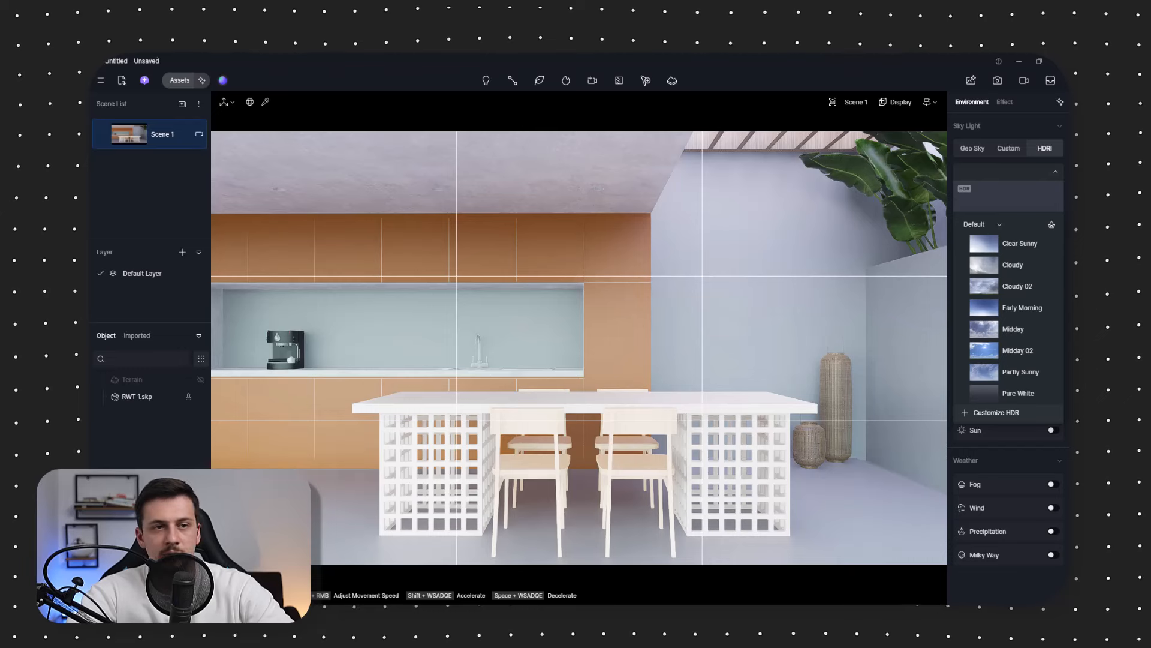
pyautogui.click(753, 281)
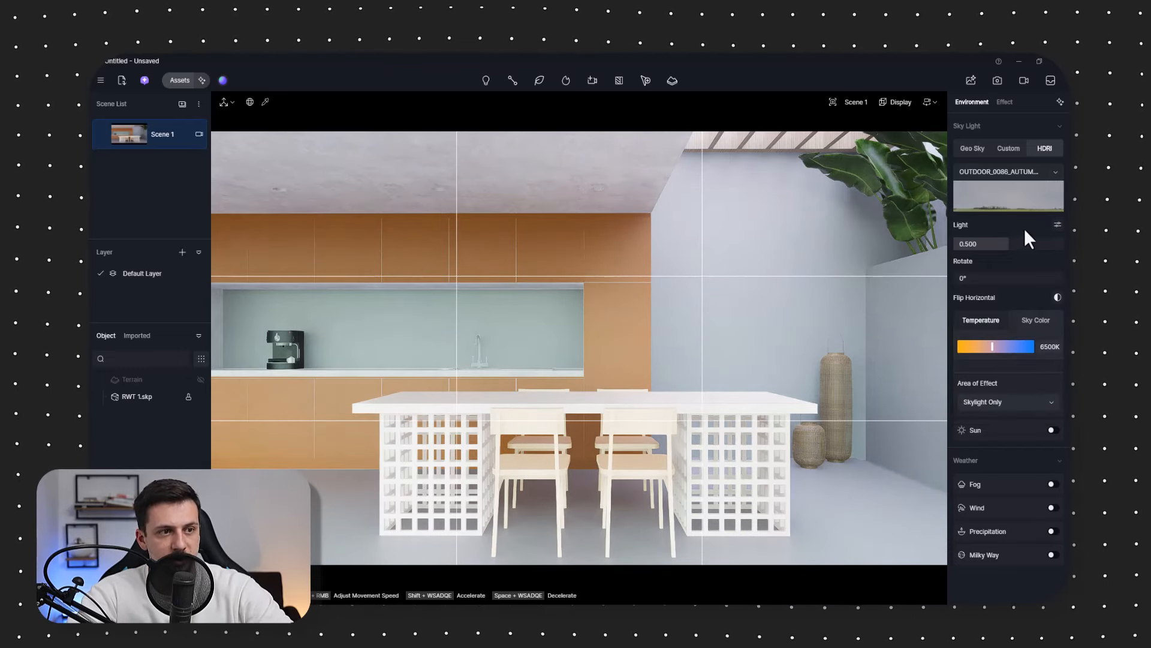
# Step: Enable the sun for the HDRI sky and rotate the HDRI to 283.3°
pyautogui.click(1053, 430)
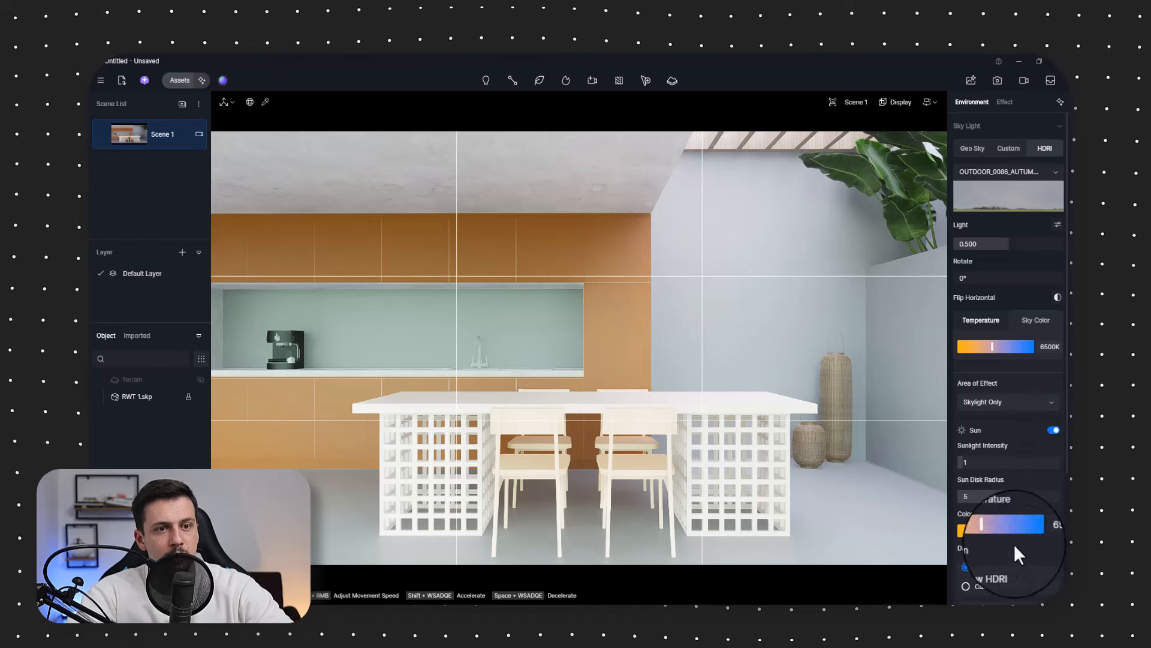
pyautogui.moveTo(986, 275); pyautogui.dragTo(1050, 310)
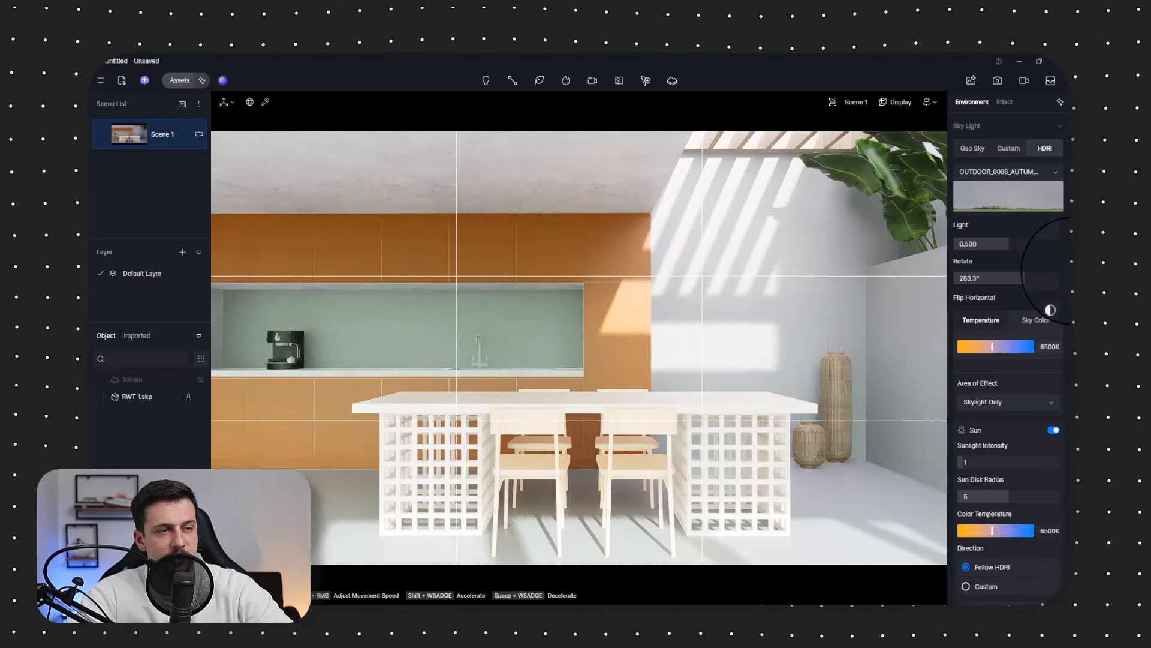
# Step: Switch the sun direction to Custom and set its altitude to 73.8 and azimuth to 121.3
pyautogui.scroll(-1, 1010, 520)
pyautogui.click(994, 553)
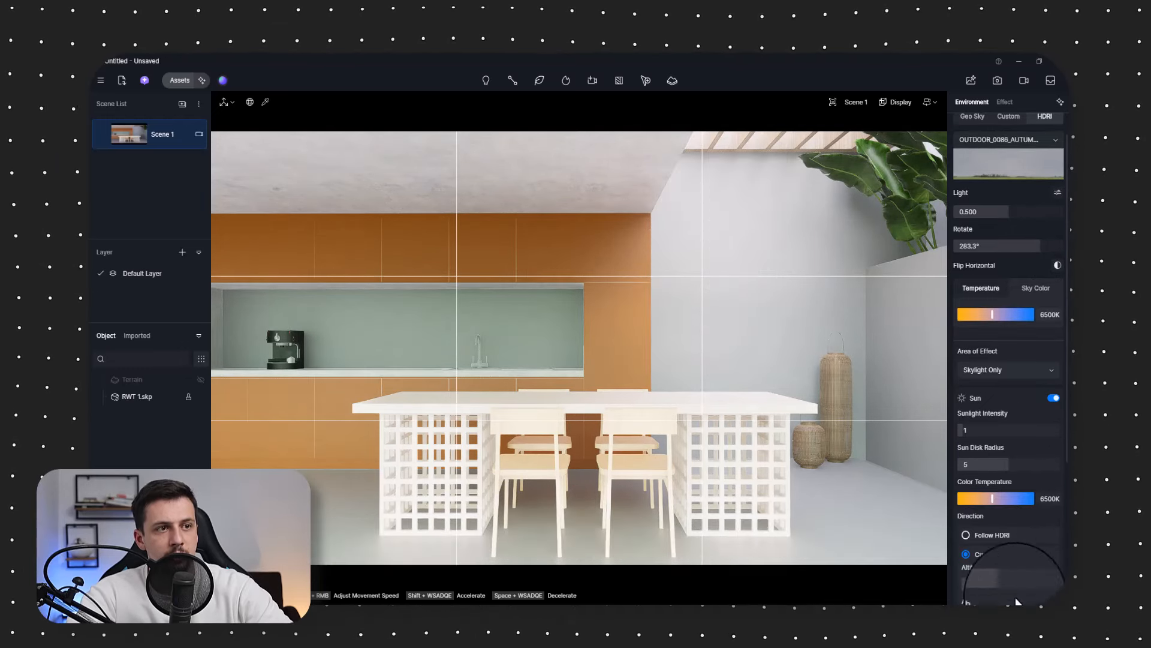
pyautogui.scroll(-1, 996, 539)
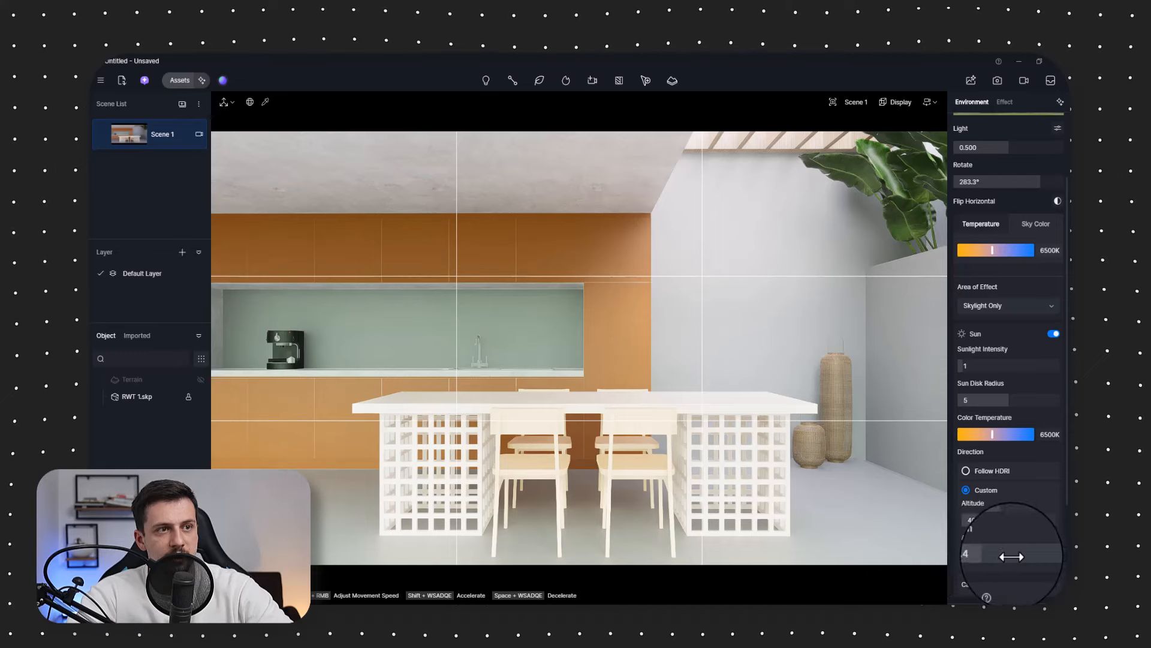
pyautogui.moveTo(1016, 553); pyautogui.dragTo(992, 558)
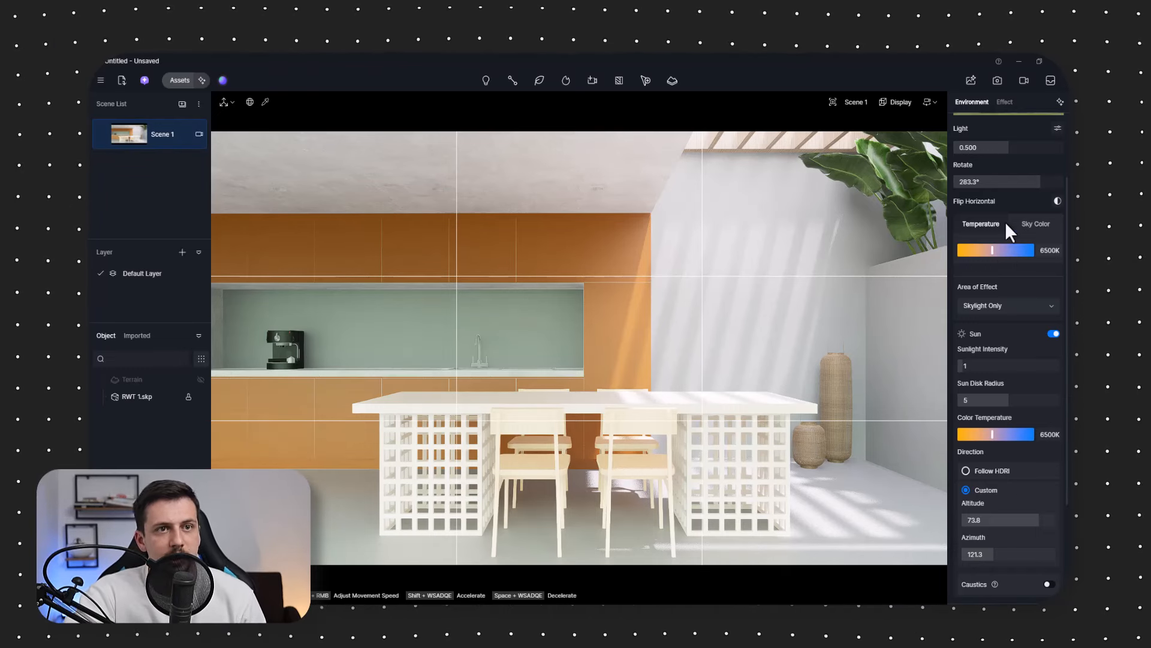
# Step: Set the sun's color temperature to 7000K and the sky light temperature to 9400K
pyautogui.scroll(1, 1000, 293)
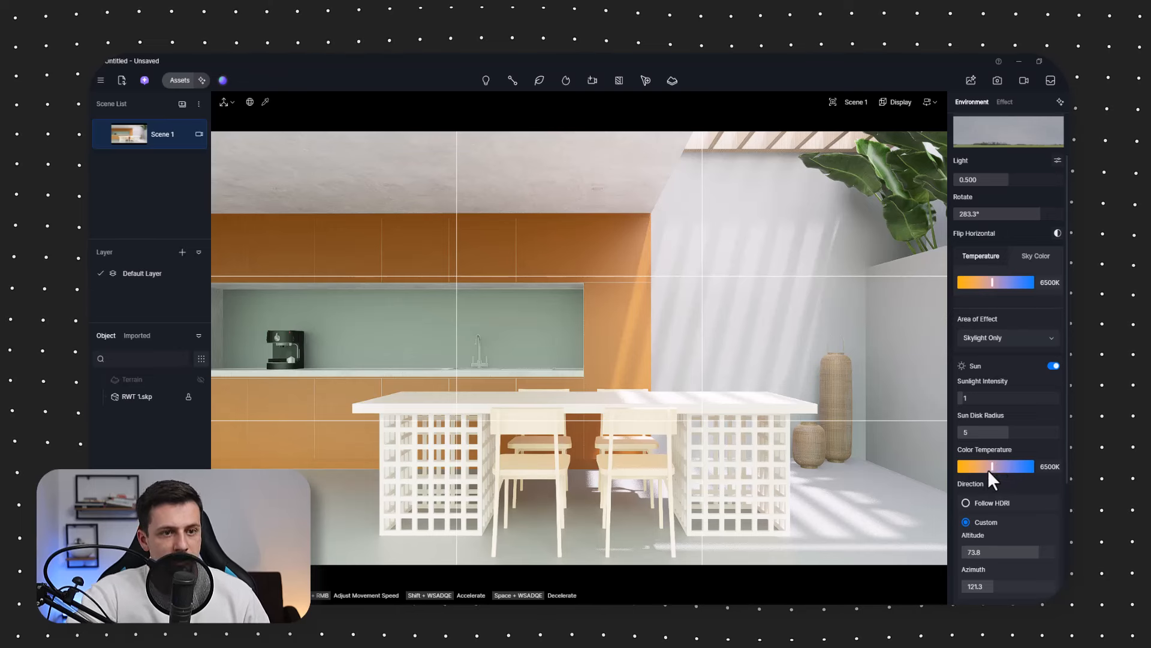
pyautogui.moveTo(999, 467); pyautogui.dragTo(995, 466)
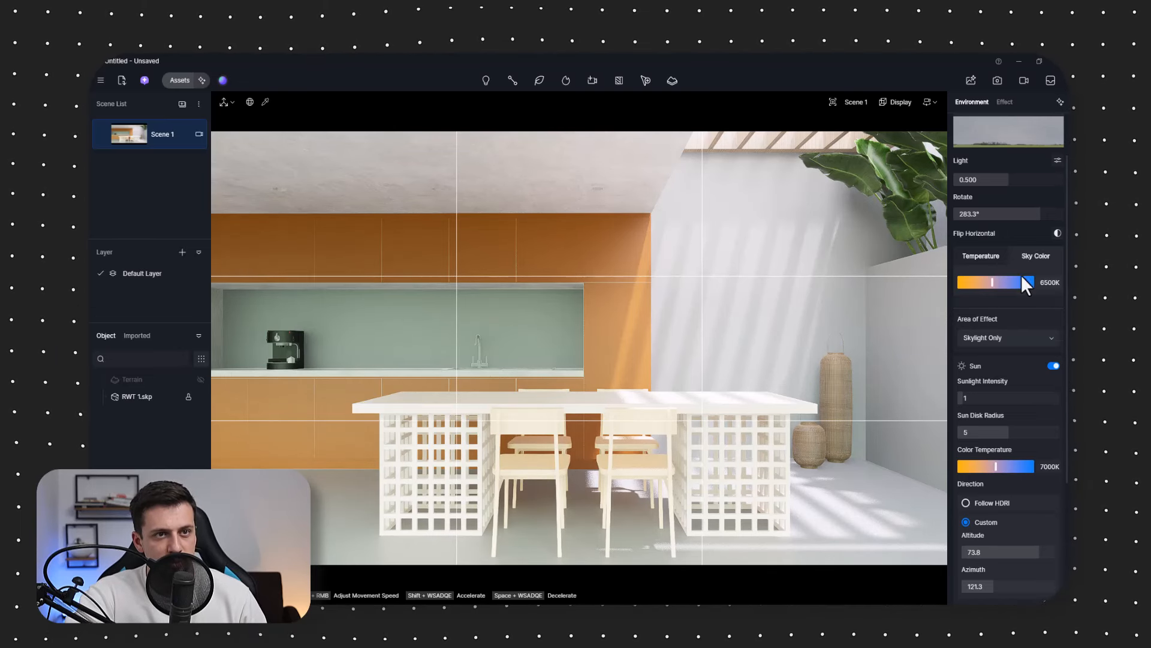
pyautogui.scroll(1, 1000, 323)
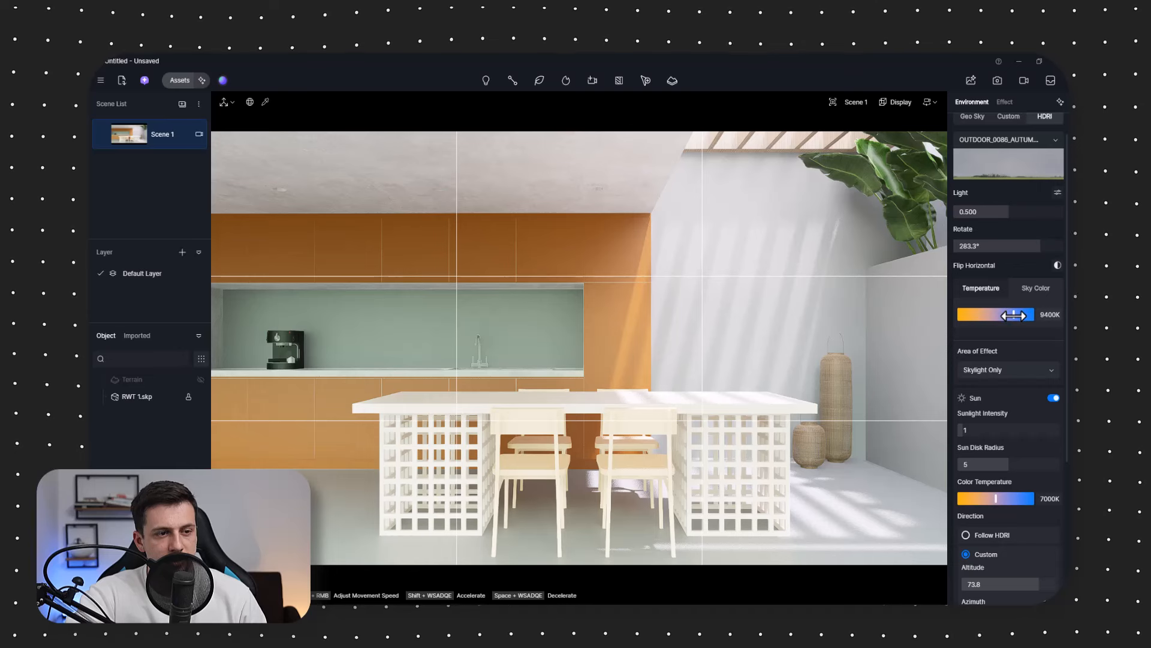
# Step: Cool the image slightly by setting the post-processing white balance to 6205
pyautogui.scroll(1, 1002, 120)
pyautogui.click(1005, 104)
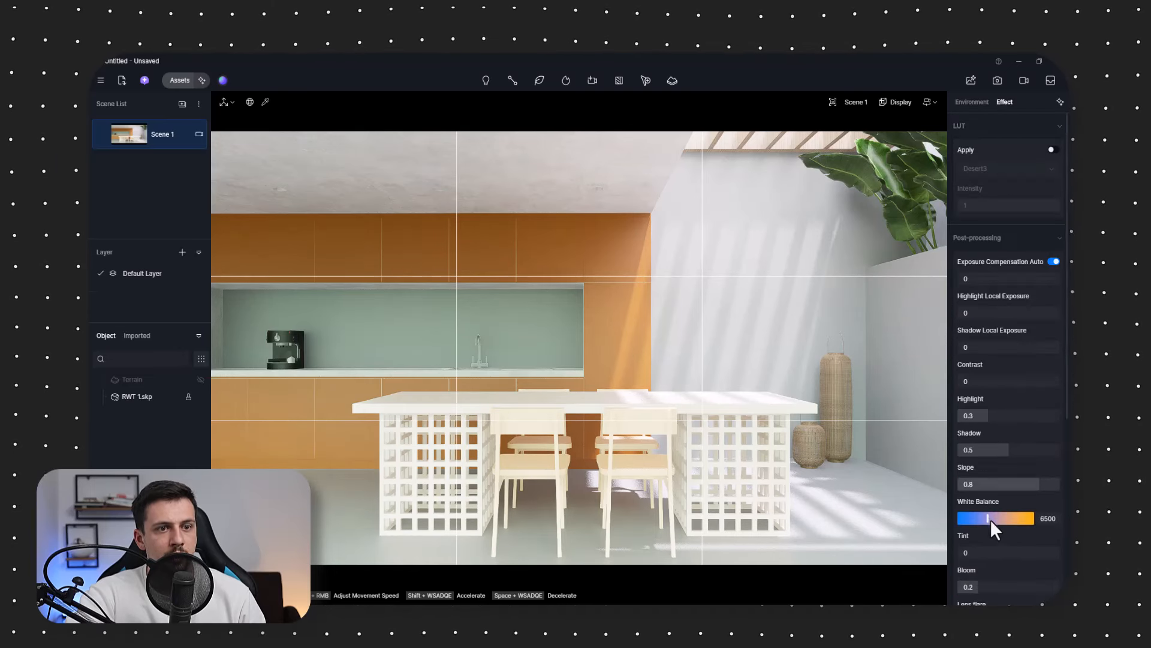
pyautogui.moveTo(987, 519); pyautogui.dragTo(983, 518)
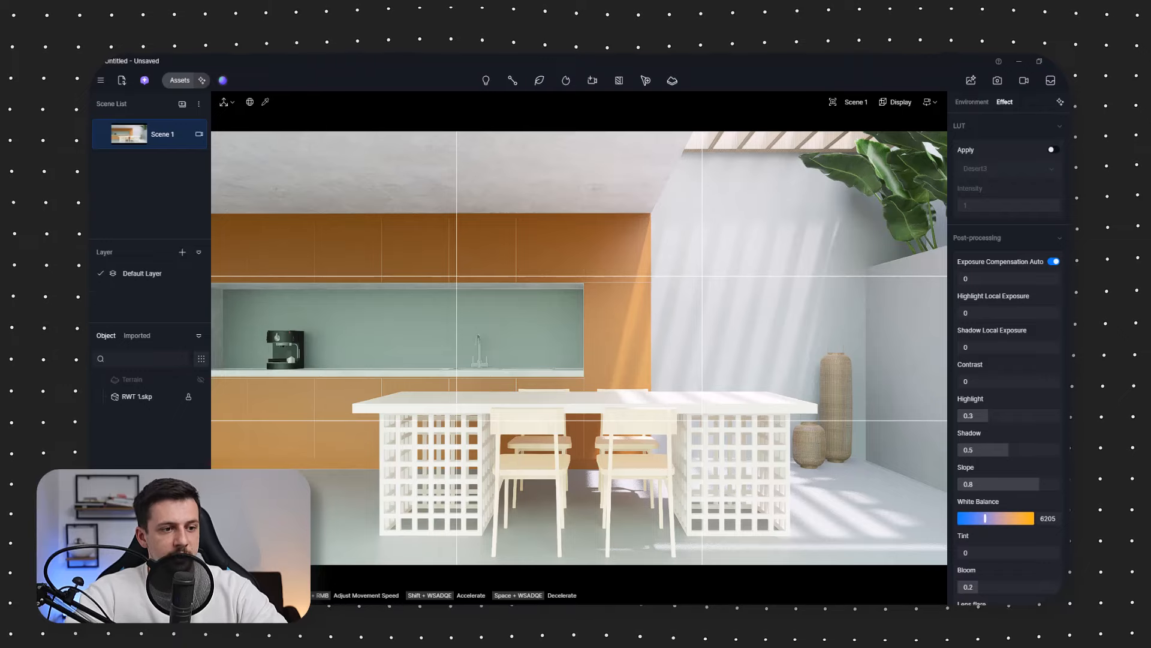
# Step: Switch to the browser and look through all PBR textures on reawote.com
pyautogui.moveTo(706, 602)
pyautogui.click(767, 572)
pyautogui.scroll(20, 444, 279)
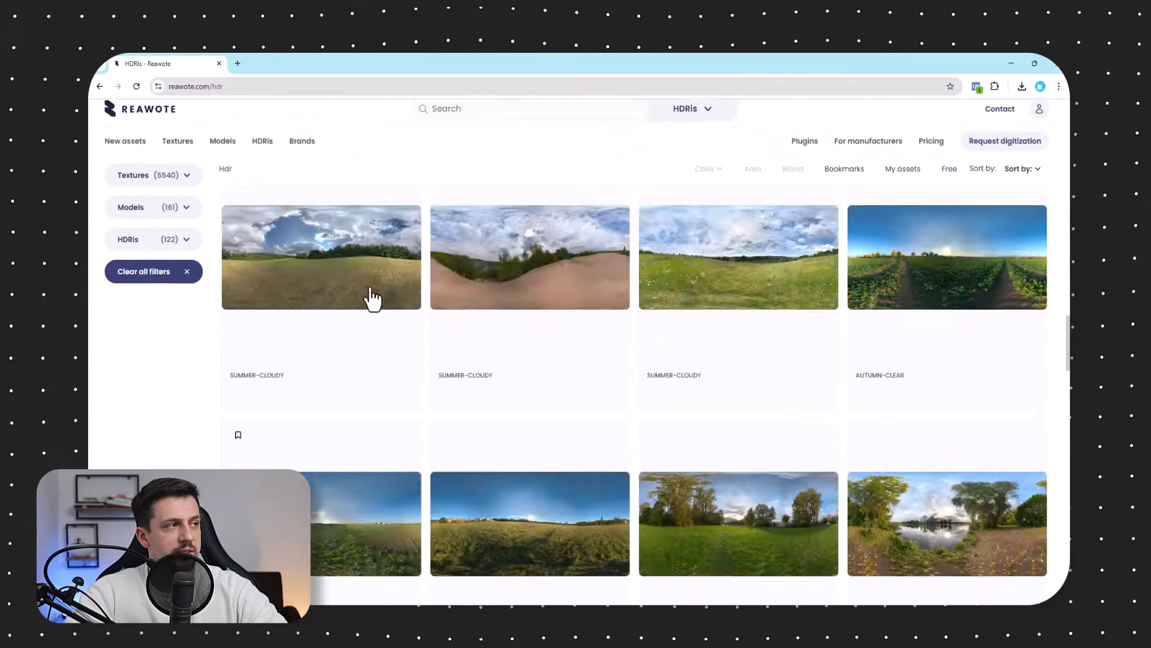
pyautogui.click(147, 202)
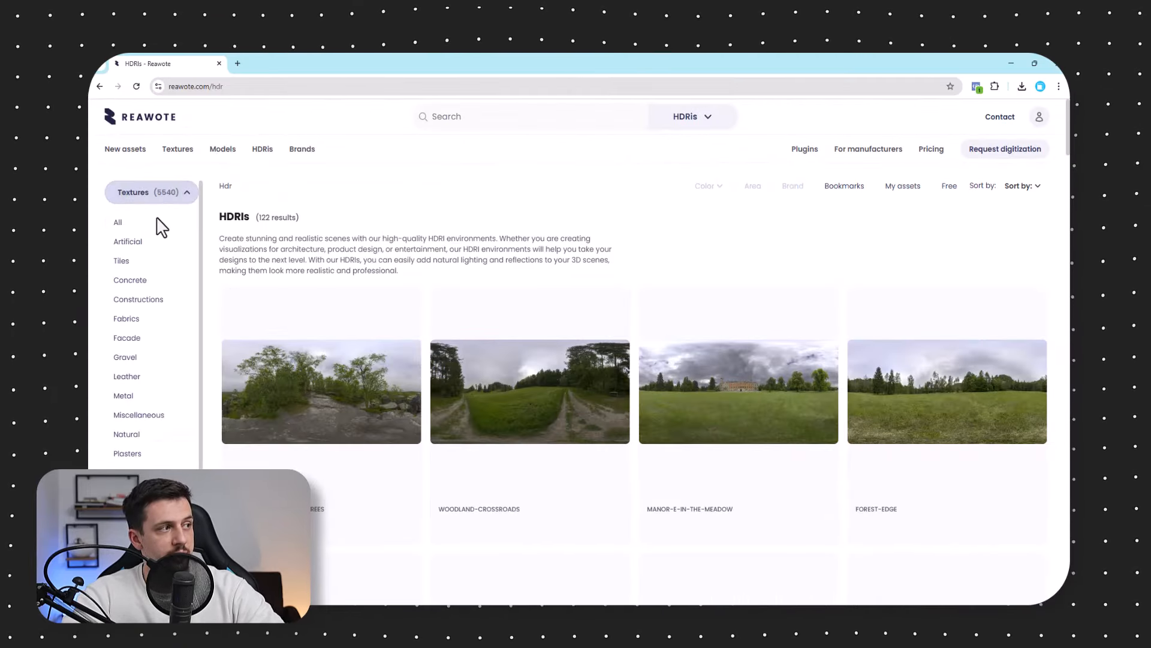
pyautogui.click(116, 223)
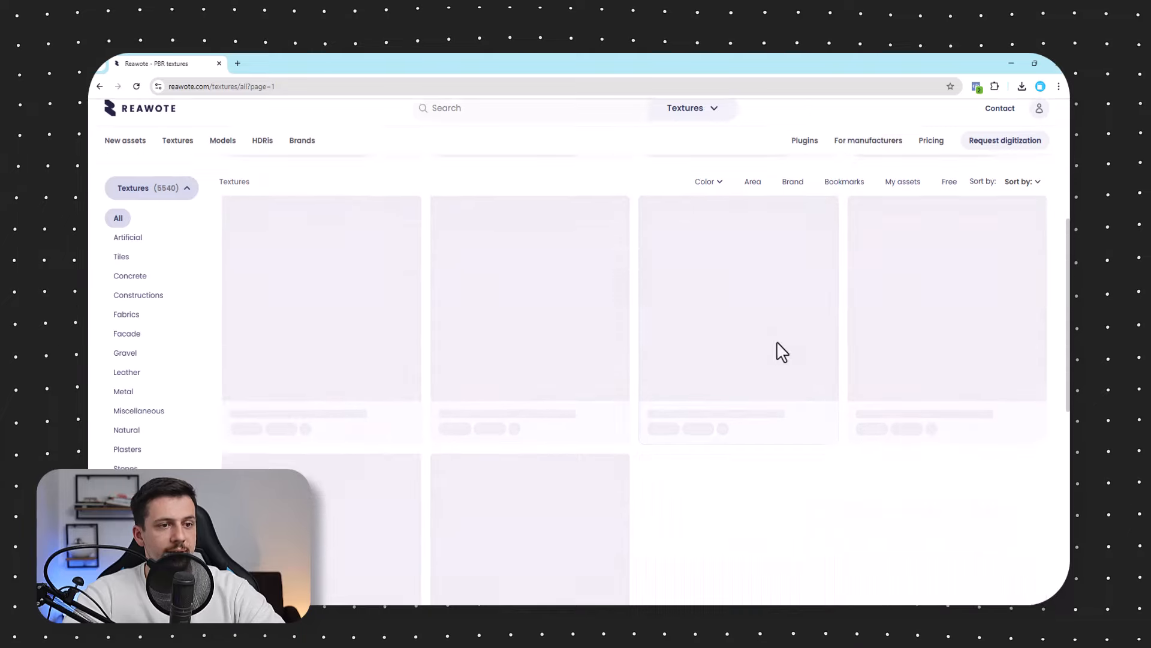
pyautogui.scroll(-5, 850, 465)
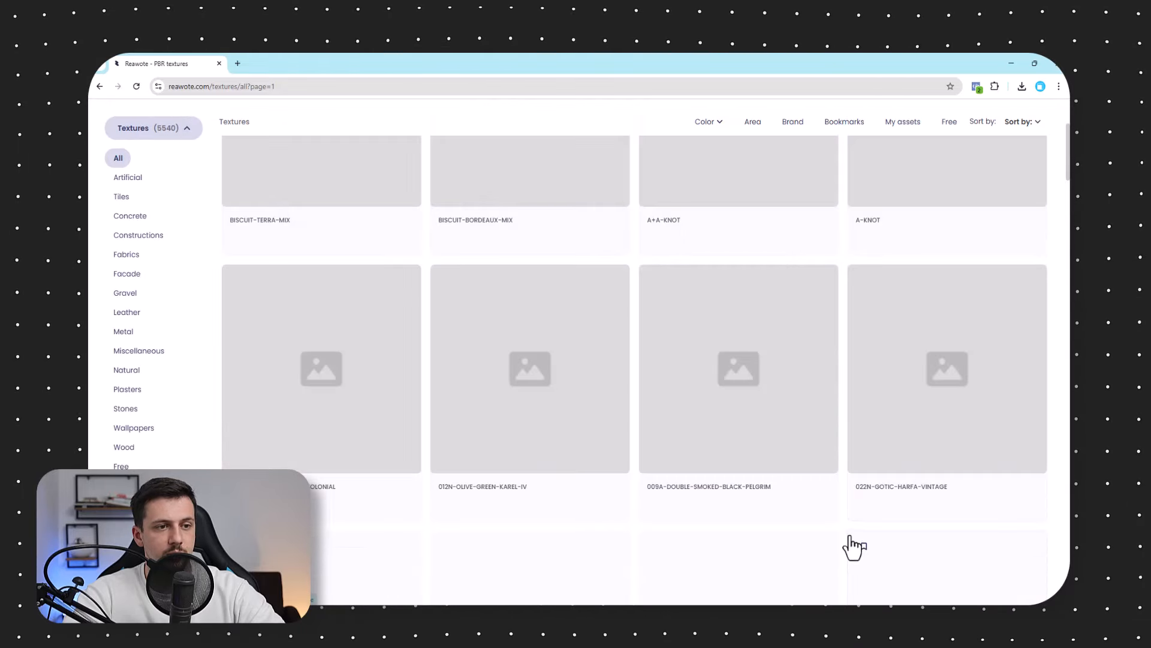
pyautogui.scroll(4, 816, 509)
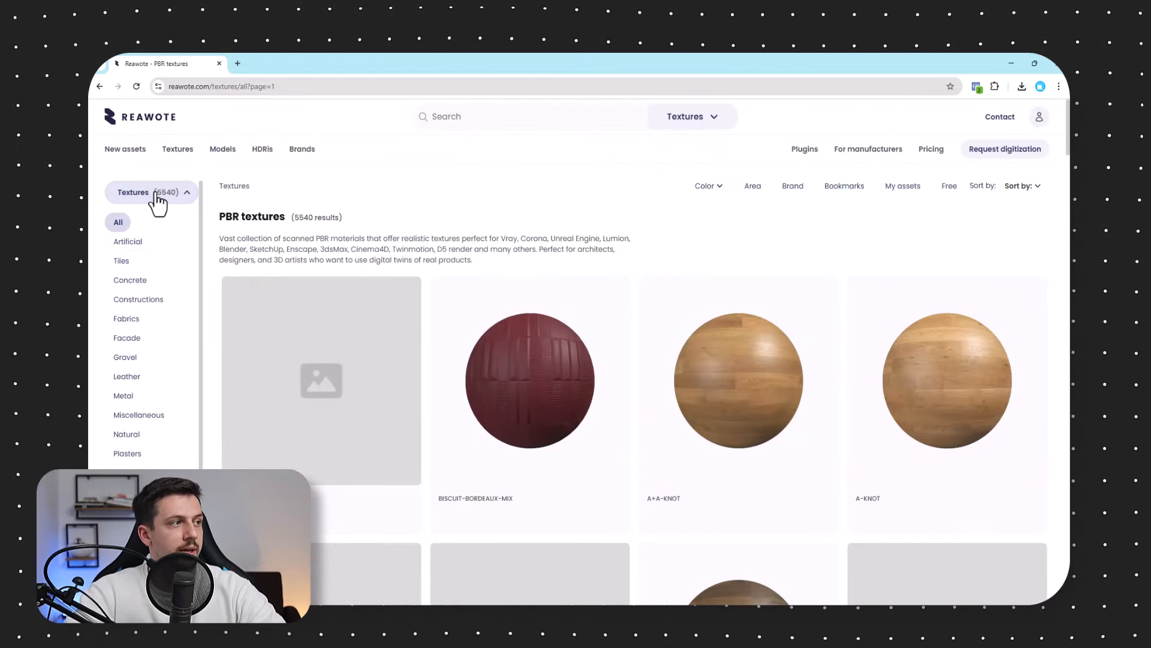
pyautogui.scroll(-5, 759, 352)
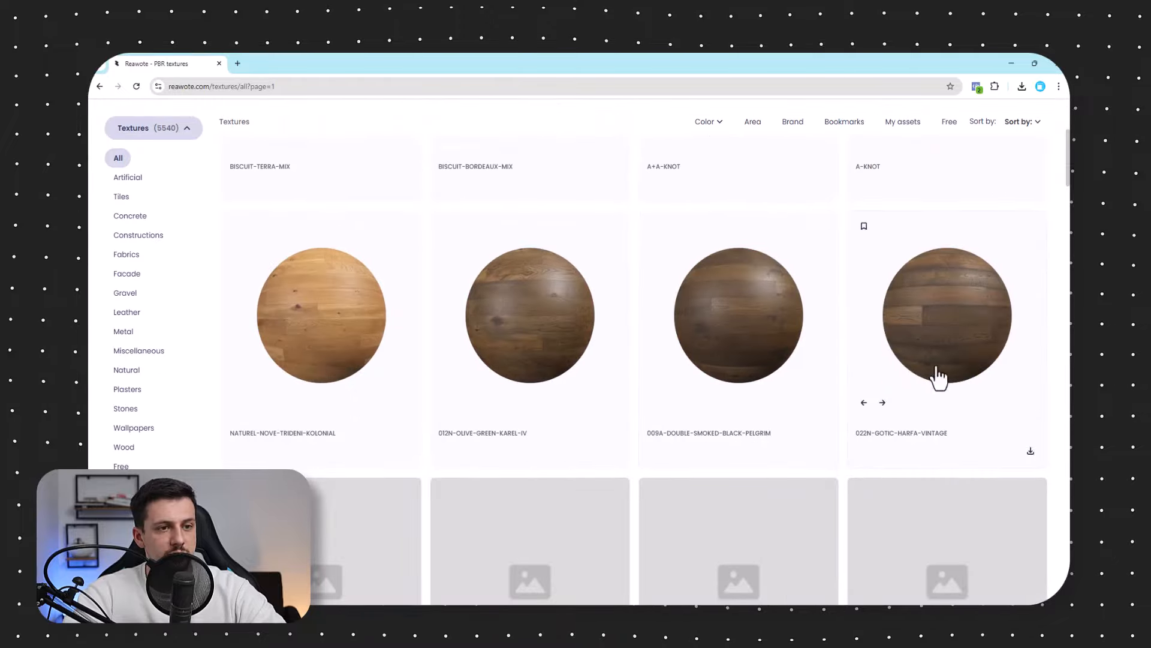
pyautogui.scroll(-5, 732, 342)
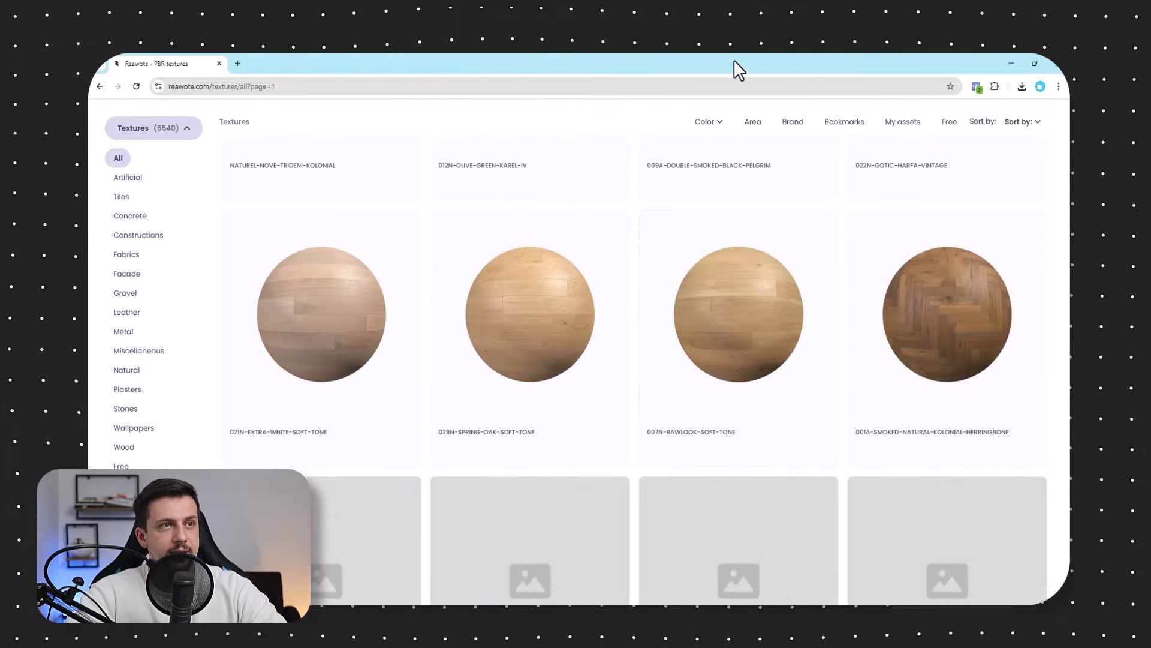
# Step: Place the browser beside the D5 Render window and download the CONCRETE-WALL-ROUGH texture in 4K from the rough concrete category
pyautogui.doubleClick(722, 65)
pyautogui.moveTo(490, 333); pyautogui.dragTo(792, 191)
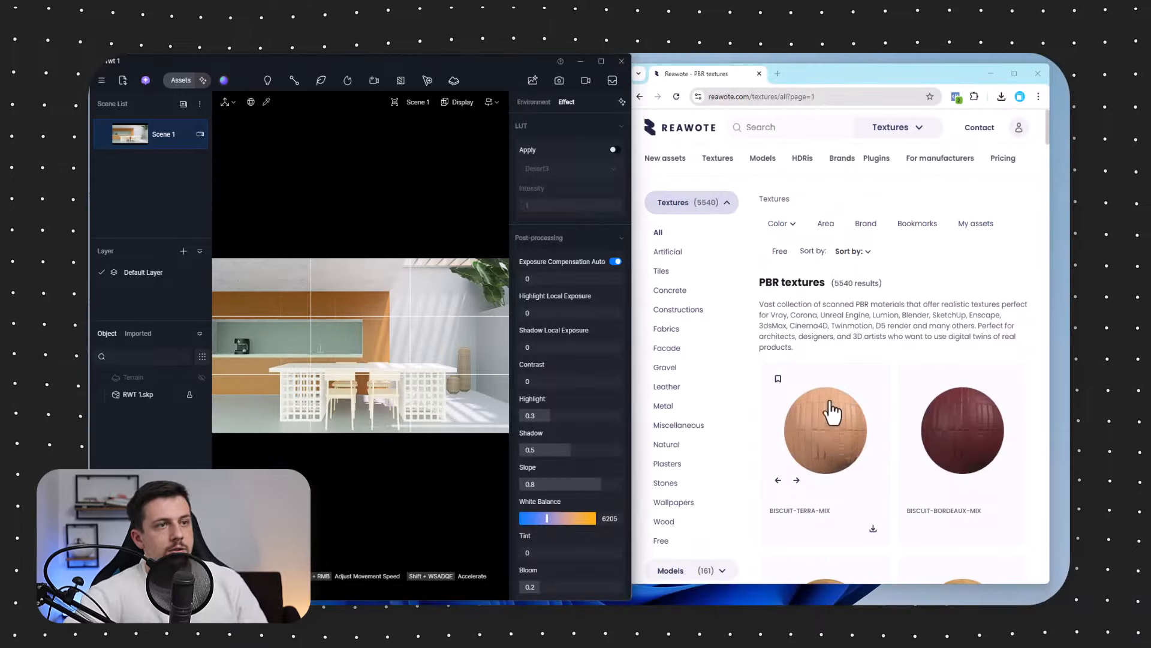
pyautogui.click(692, 292)
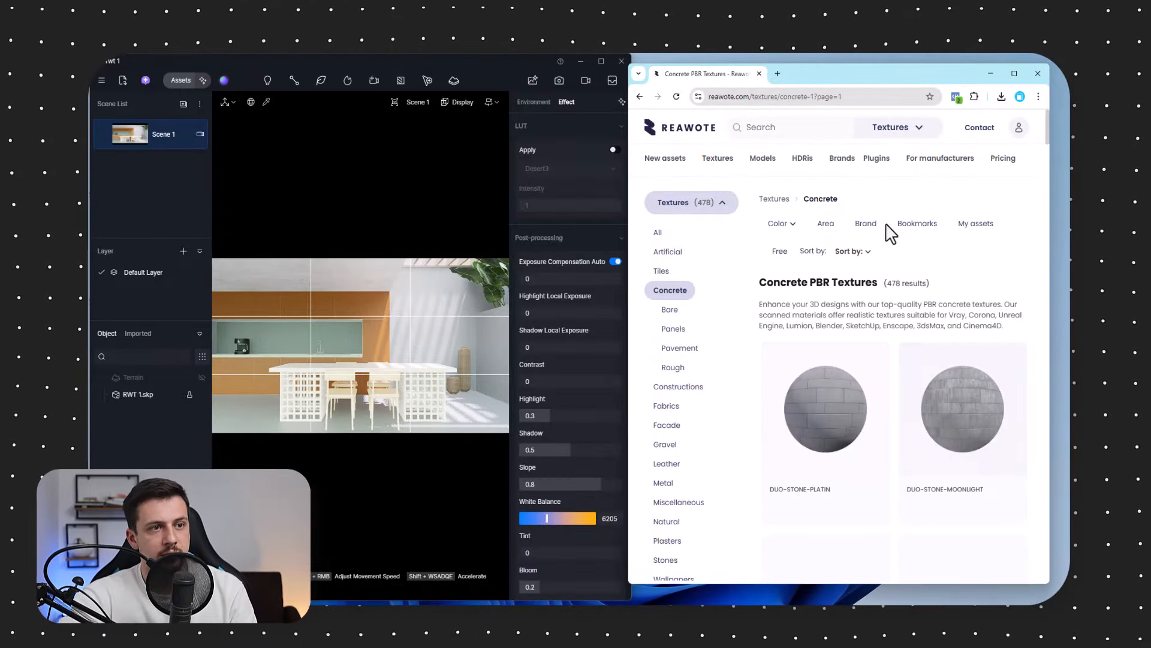
pyautogui.click(683, 369)
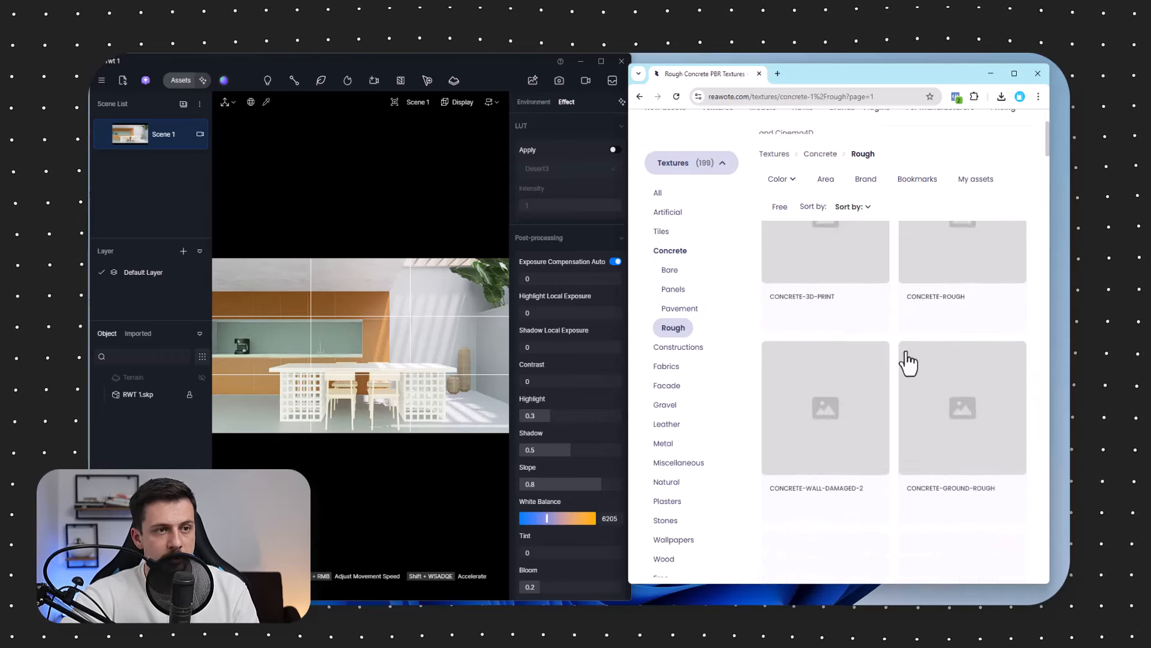
pyautogui.scroll(-4, 1002, 534)
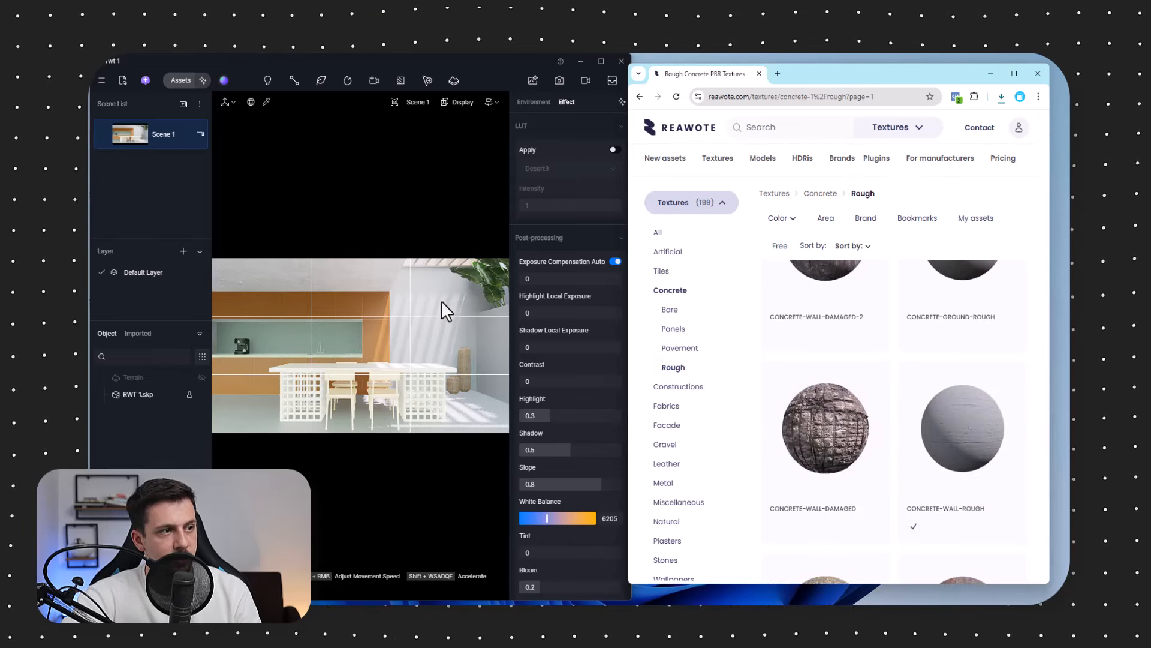
# Step: Download the 029N-SPRING-OAK-SOFT-TONE texture in 4K from the wood category
pyautogui.scroll(-3, 693, 525)
pyautogui.click(667, 466)
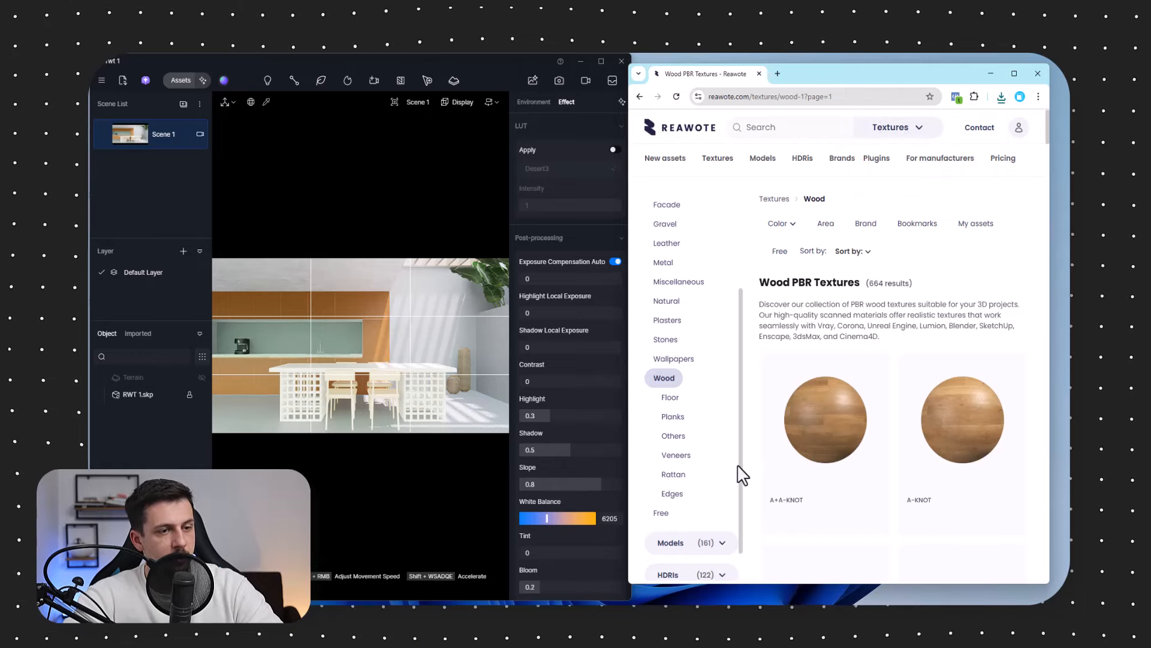
pyautogui.scroll(-5, 952, 413)
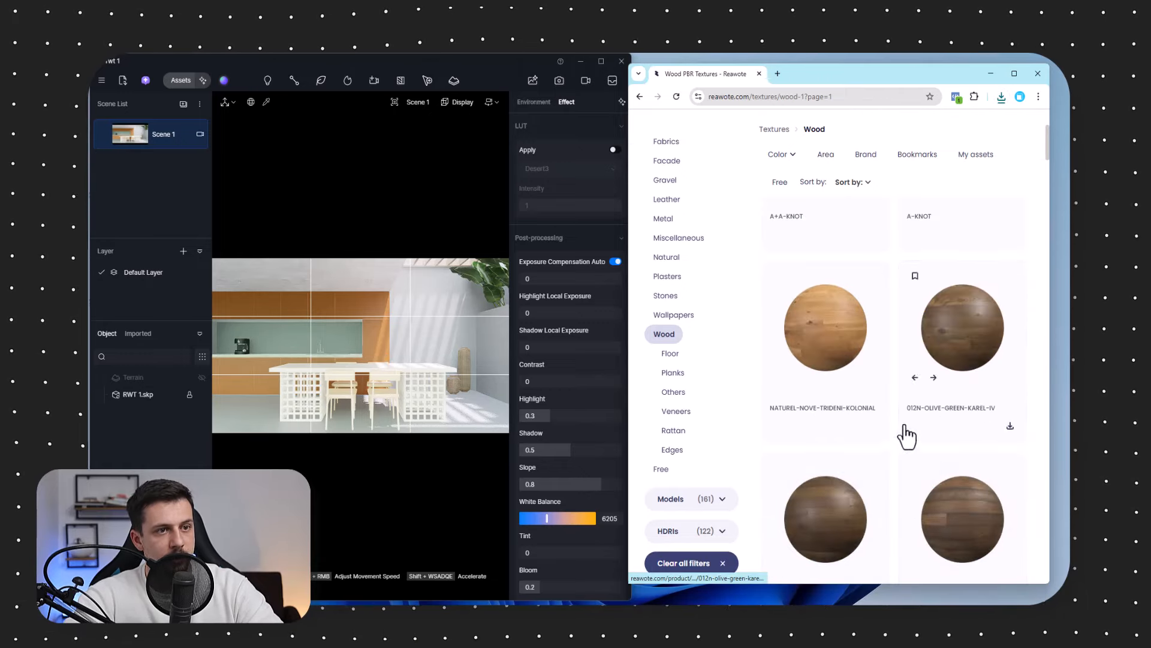
pyautogui.scroll(-3, 905, 432)
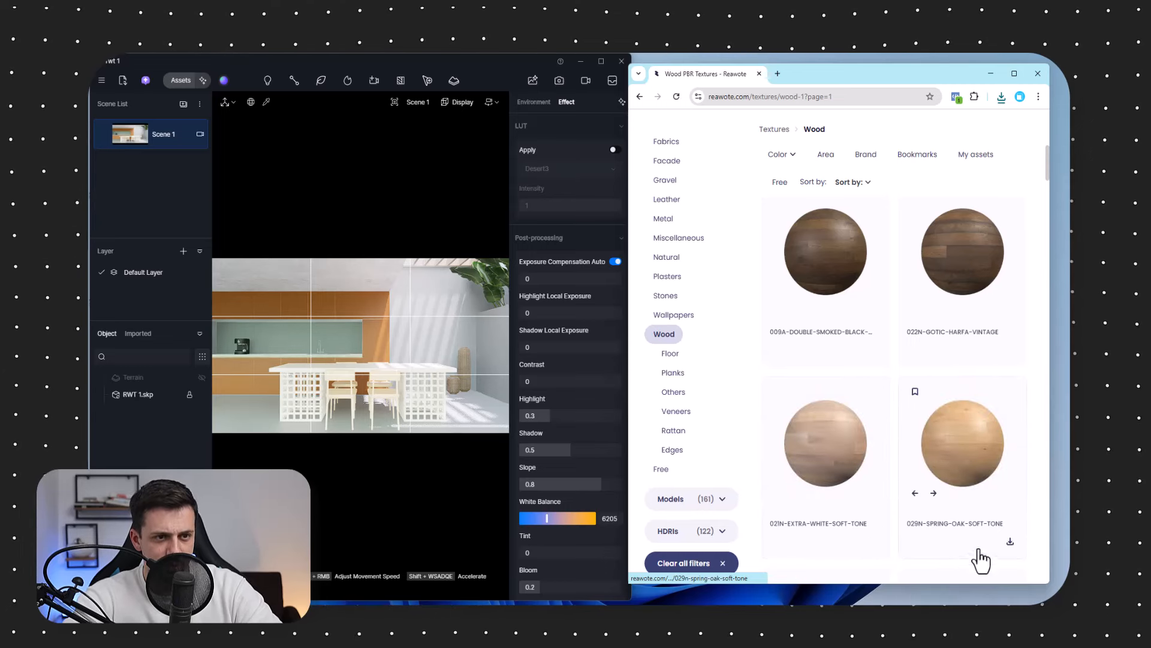
pyautogui.scroll(-5, 962, 414)
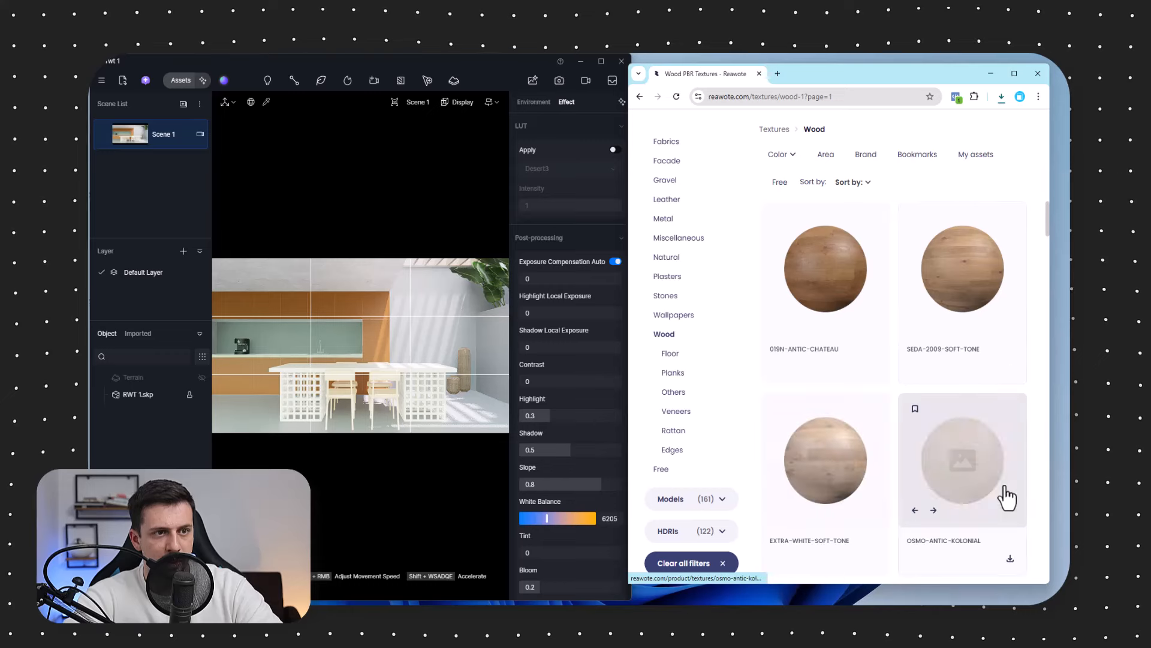
# Step: Download the BEECH-VENEER-PEELED and SIX textures in 4K from the wood veneers category
pyautogui.scroll(-4, 997, 452)
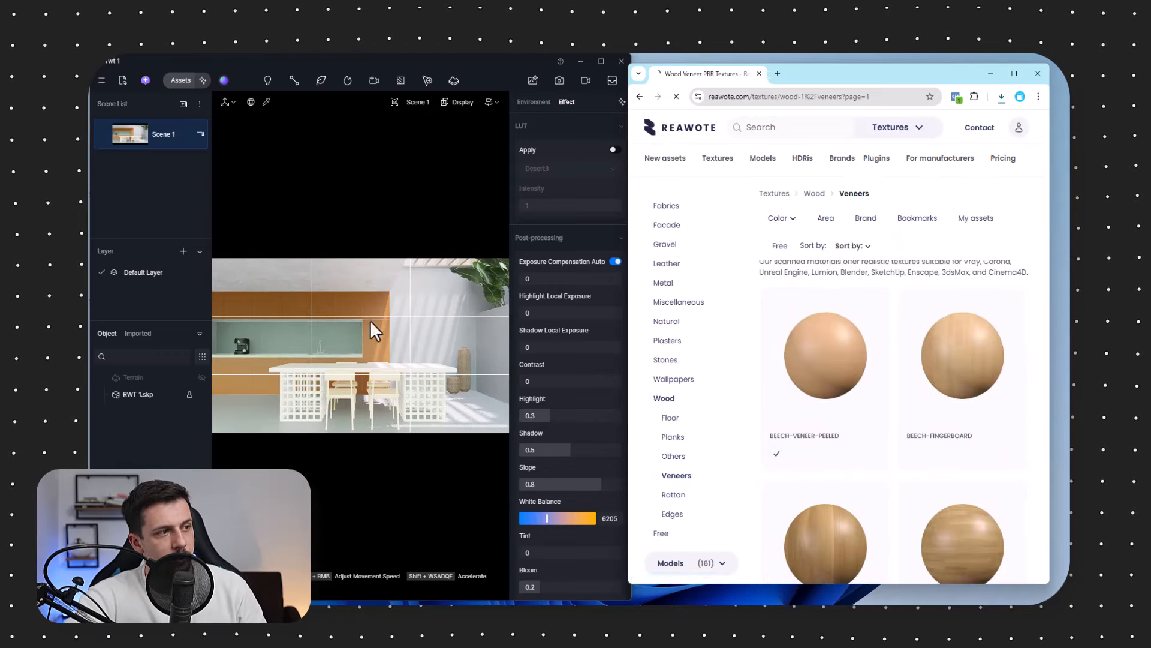
pyautogui.scroll(-5, 946, 470)
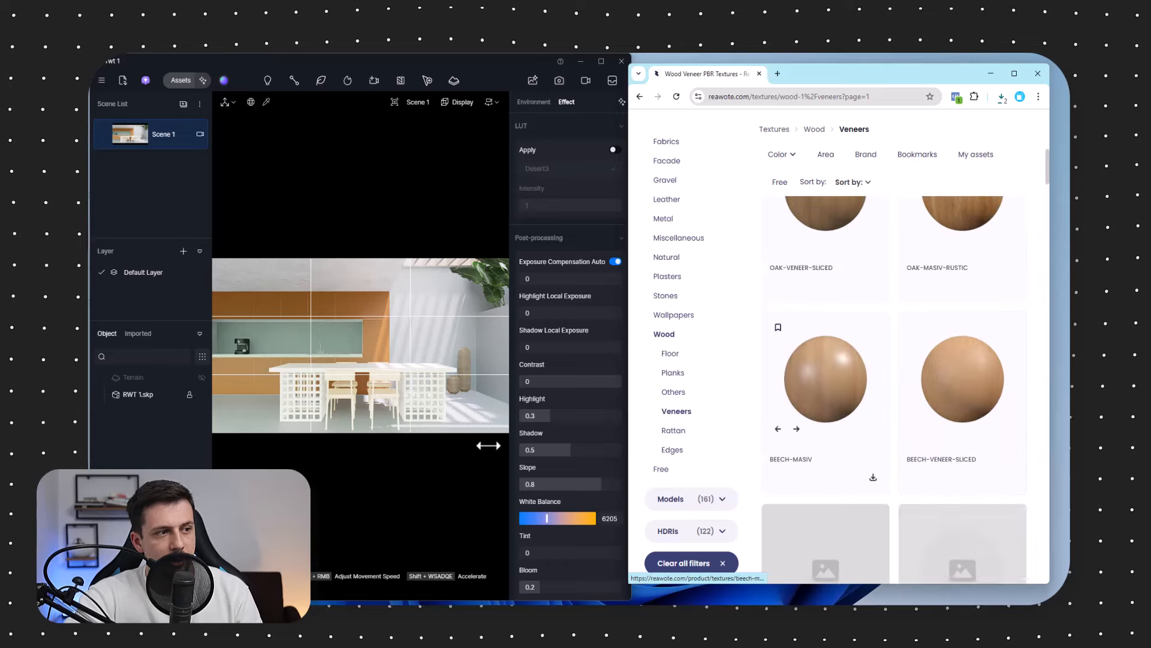
pyautogui.scroll(1, 879, 465)
pyautogui.scroll(-5, 879, 465)
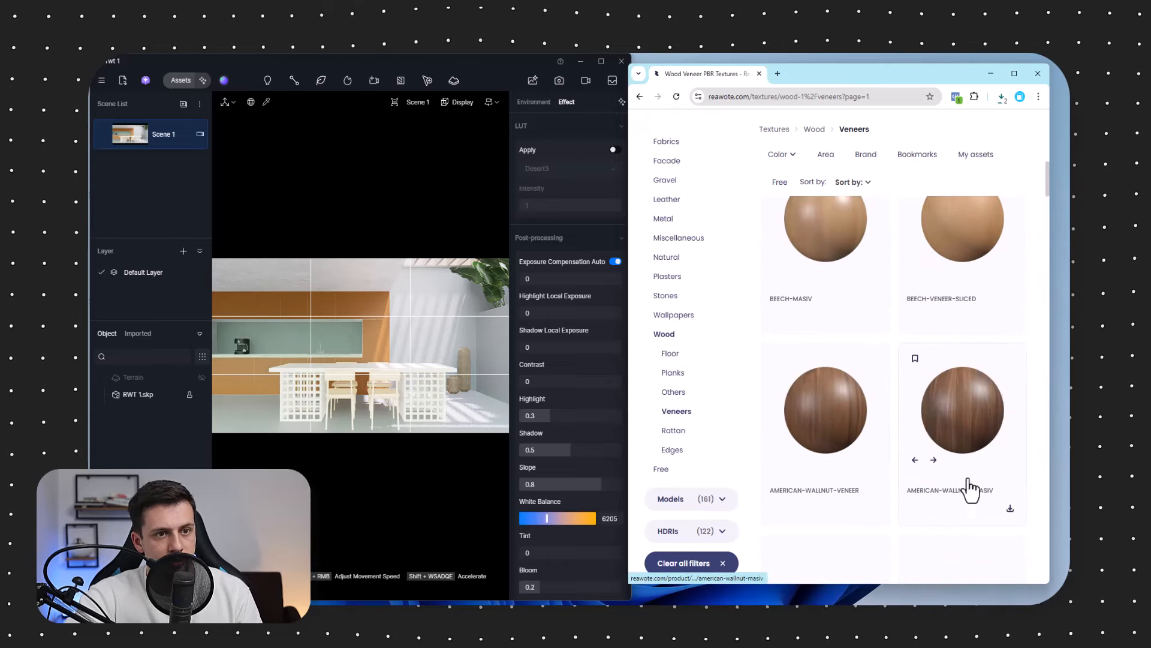
pyautogui.scroll(1, 895, 462)
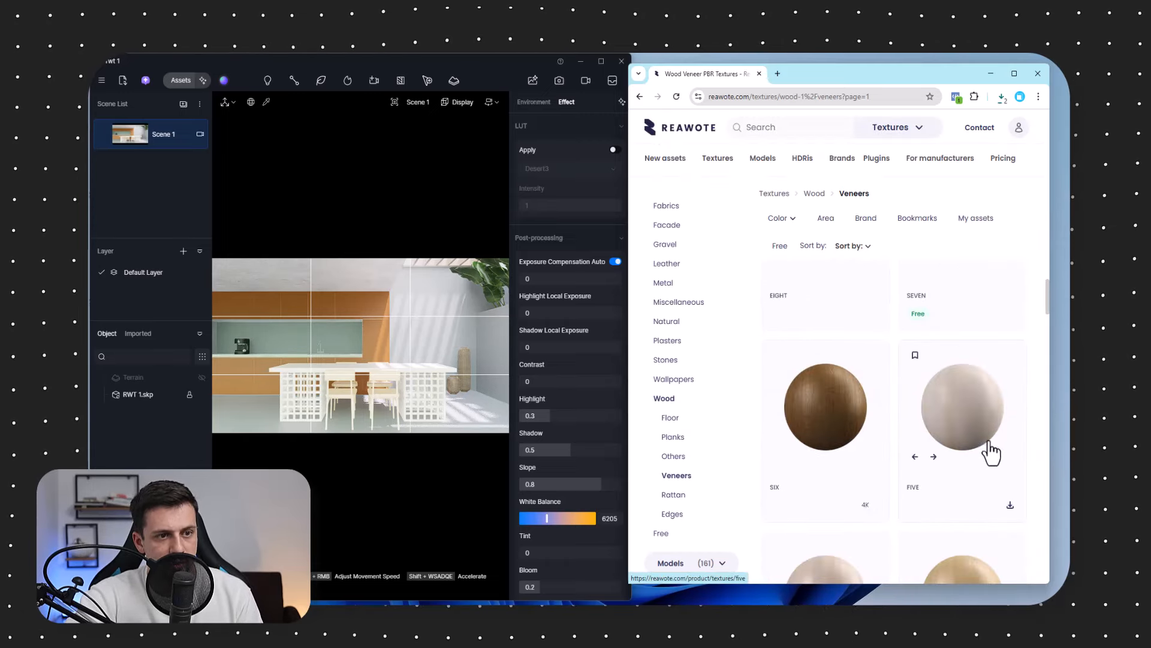
pyautogui.scroll(5, 969, 480)
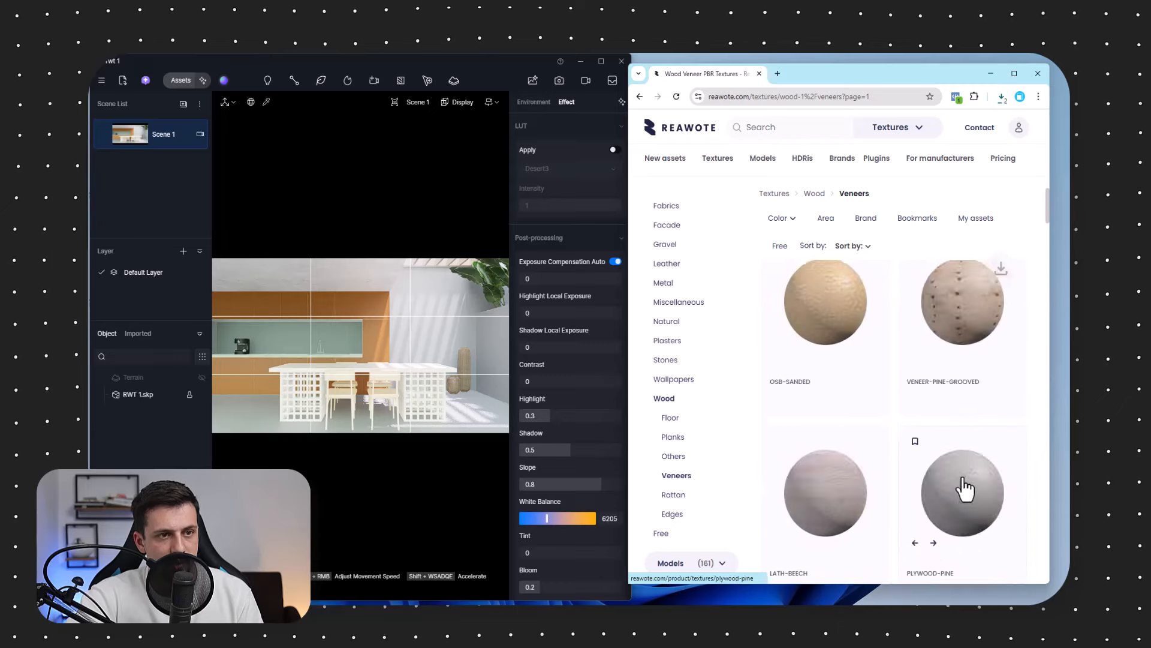
pyautogui.scroll(3, 965, 492)
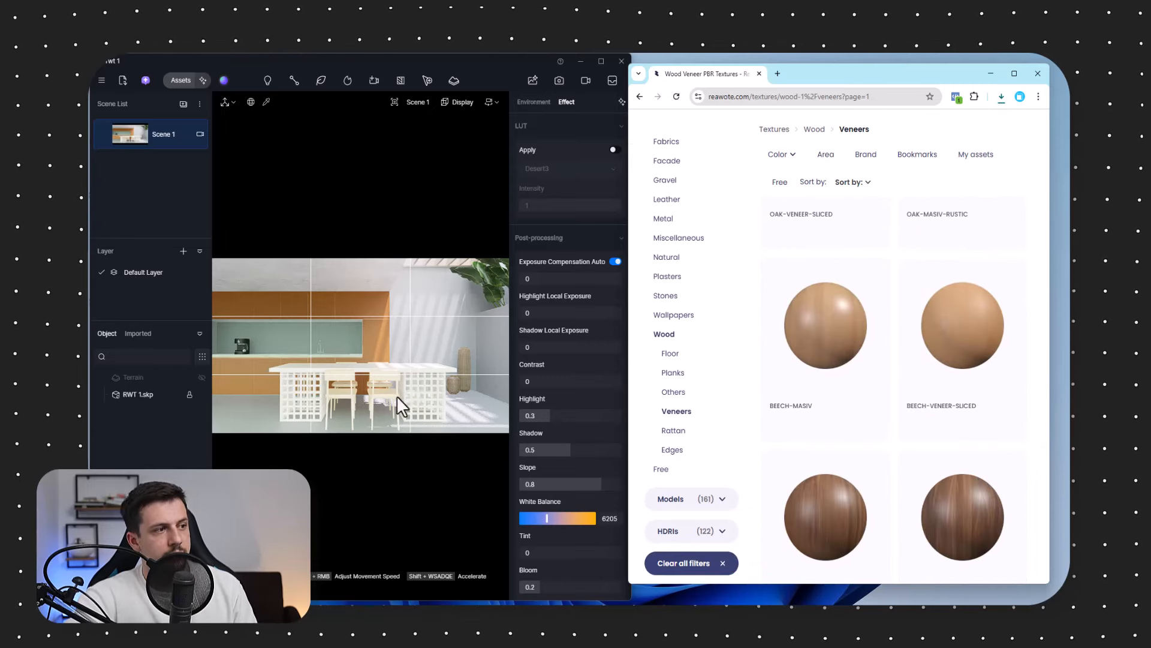
pyautogui.scroll(4, 718, 334)
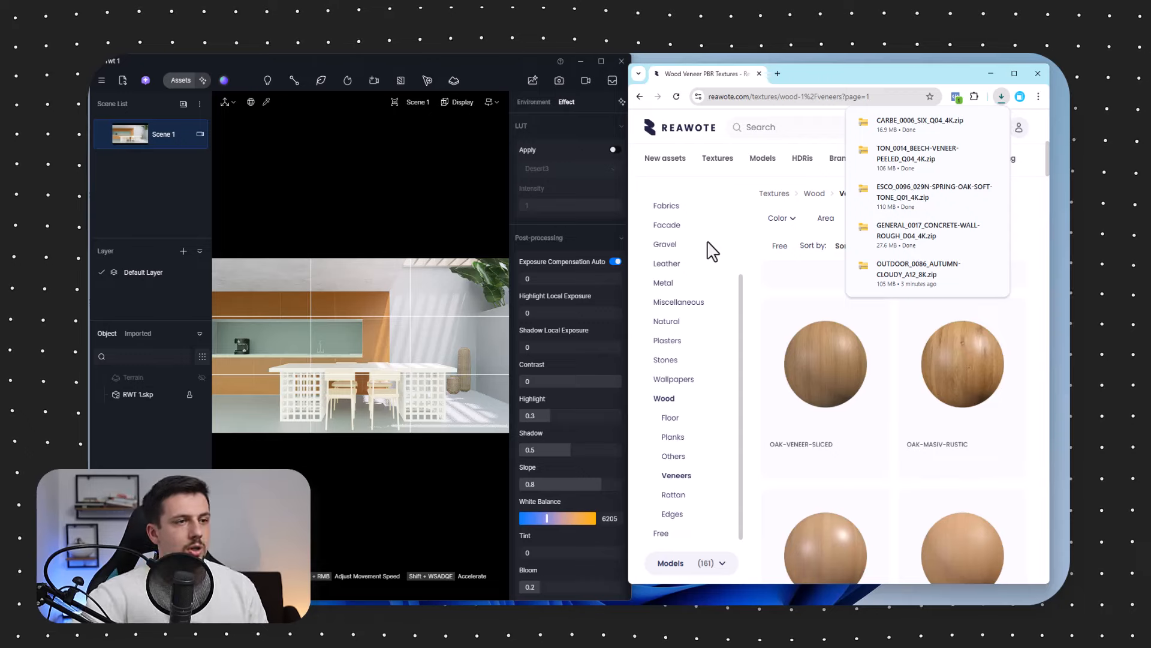
# Step: Open the mosaics subcategory of the tile textures on reawote.com and look through the available mosaic materials
pyautogui.click(669, 264)
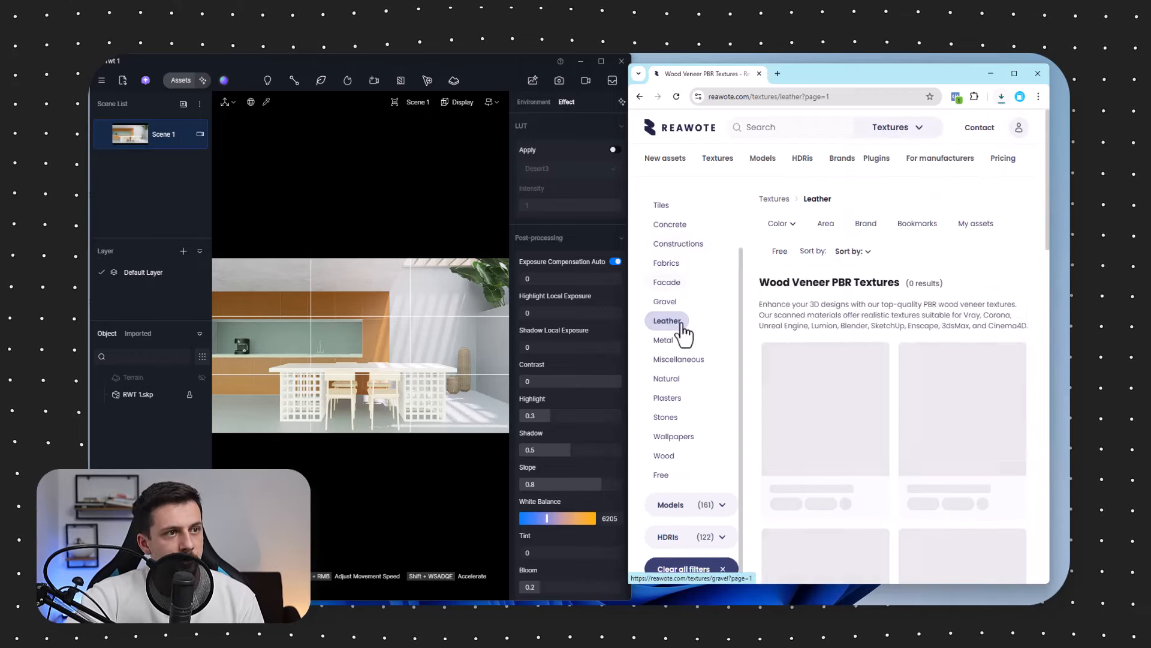
pyautogui.click(662, 271)
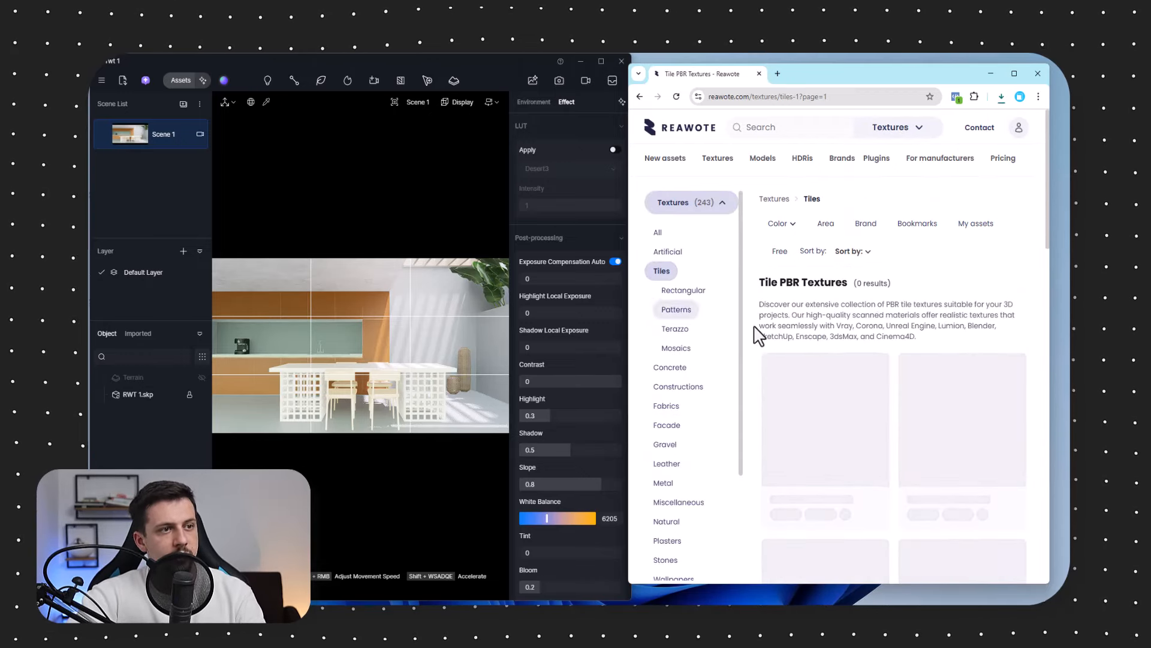
pyautogui.click(676, 349)
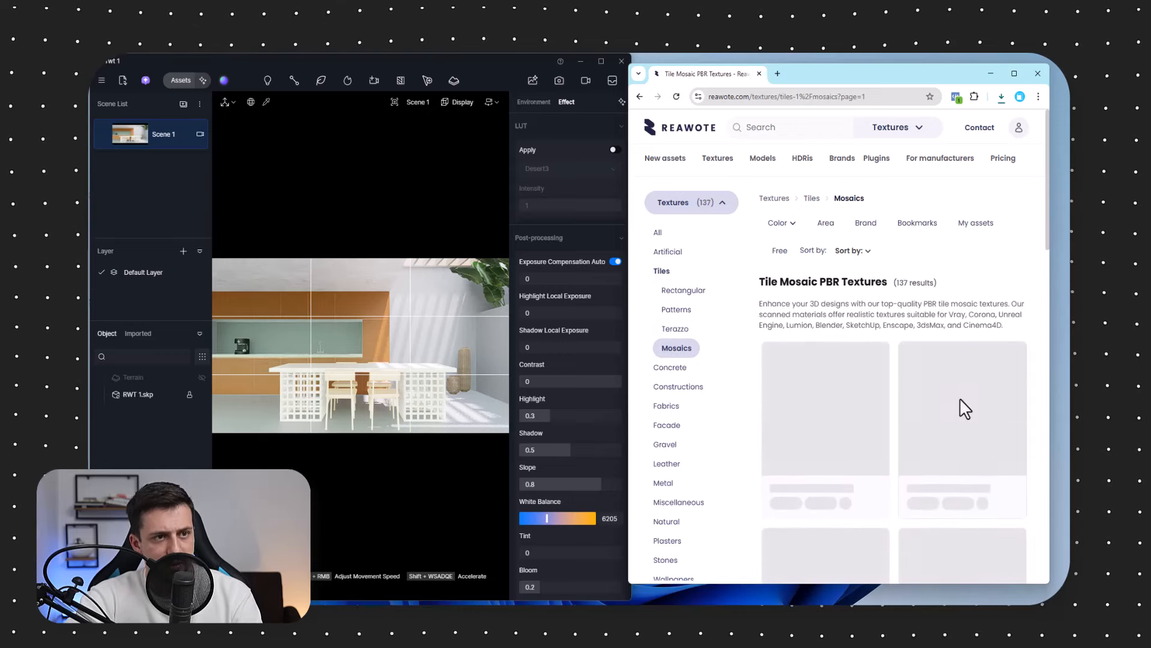
pyautogui.scroll(-1, 954, 420)
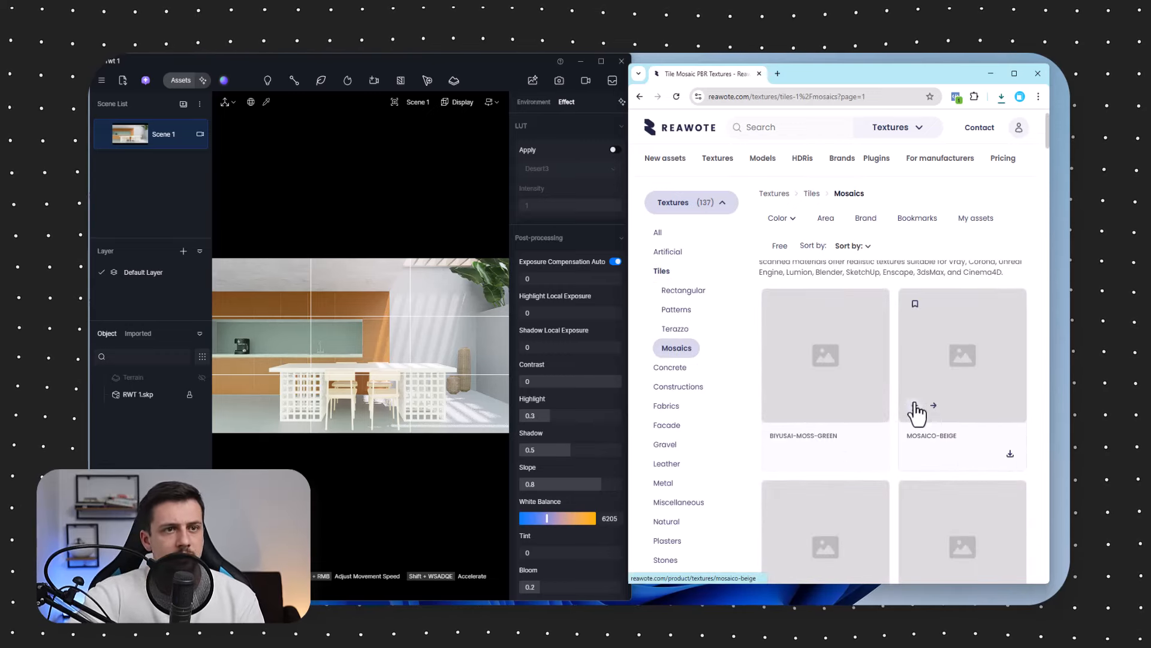
pyautogui.scroll(-4, 916, 412)
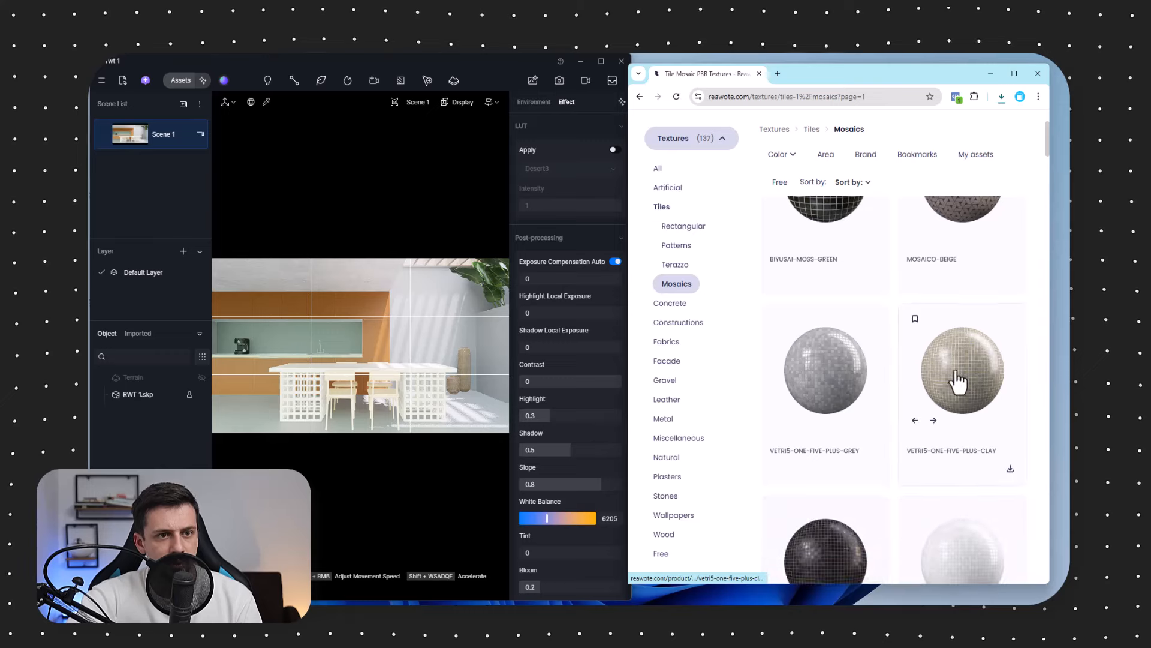
pyautogui.scroll(-5, 960, 391)
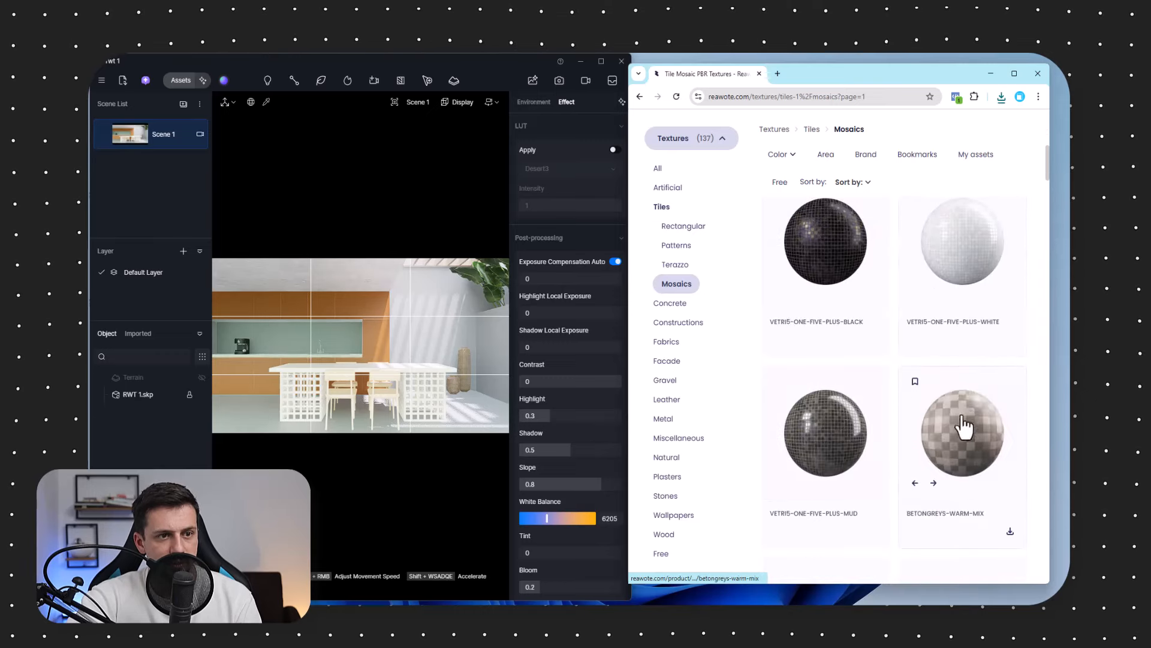
pyautogui.scroll(5, 983, 456)
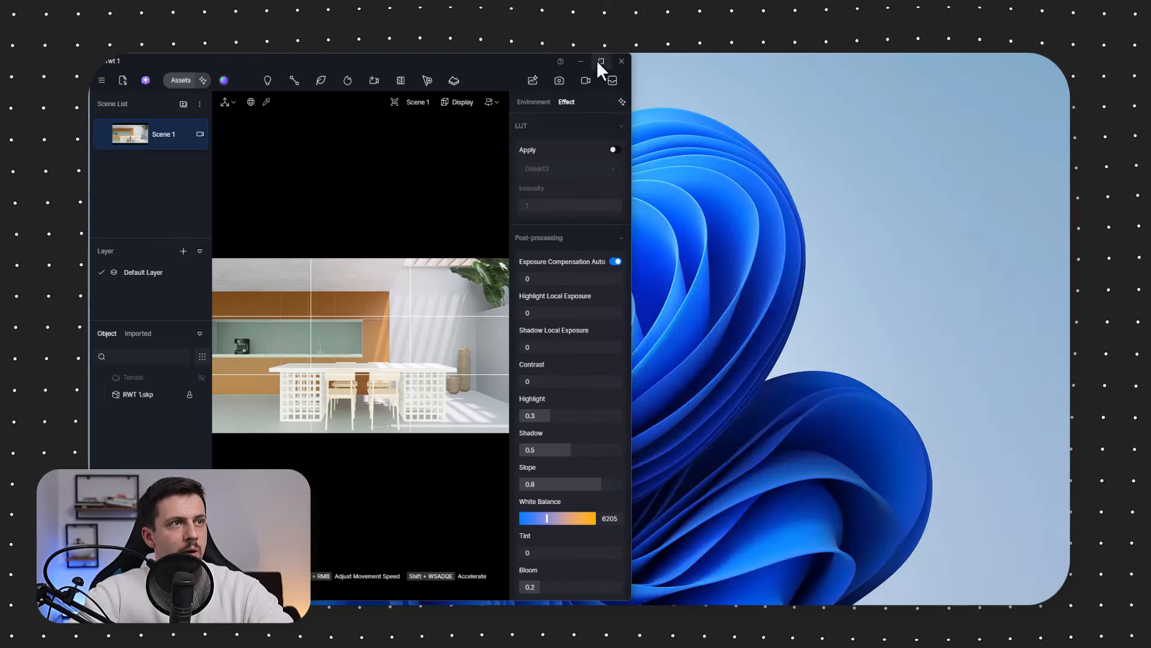
# Step: Back in the maximized D5 Render window, batch import the 029N-SPRING-OAK-SOFT-TONE 4K maps onto the floor material and update Scene 1
pyautogui.click(599, 61)
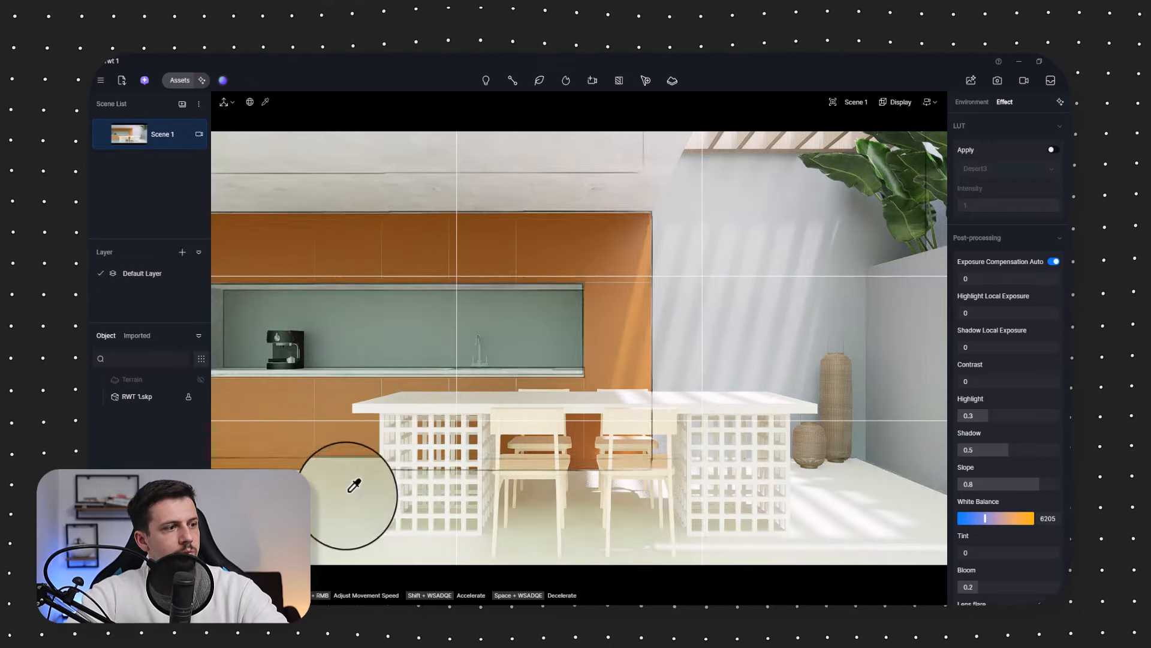
pyautogui.click(328, 478)
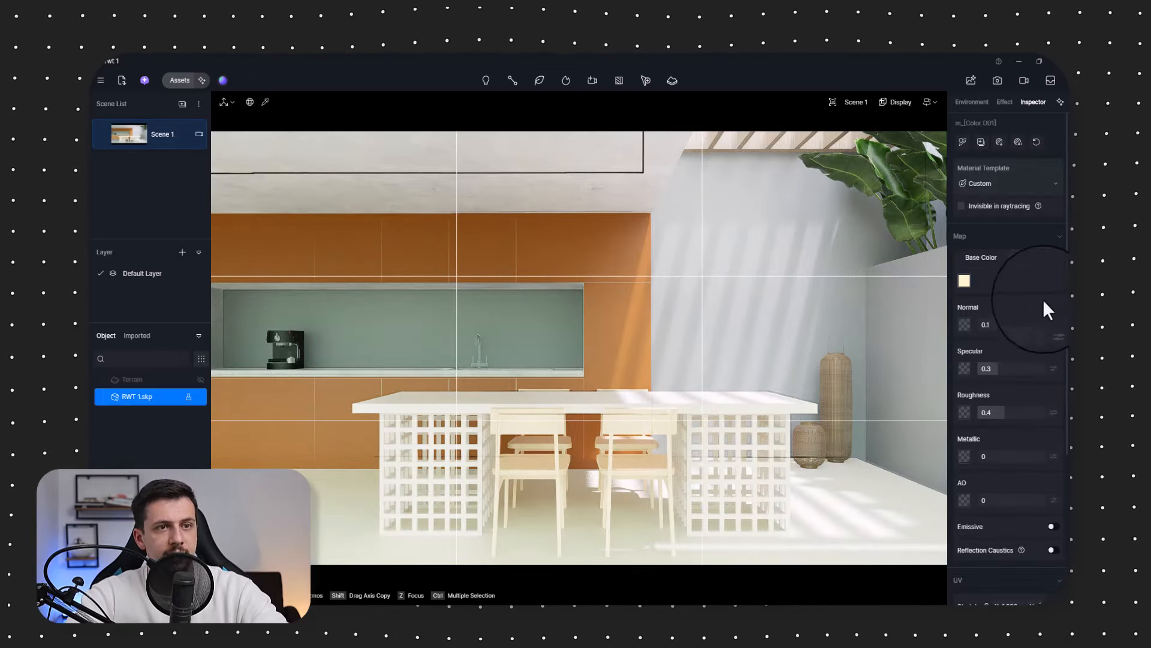
pyautogui.click(999, 143)
pyautogui.moveTo(336, 60); pyautogui.dragTo(505, 97)
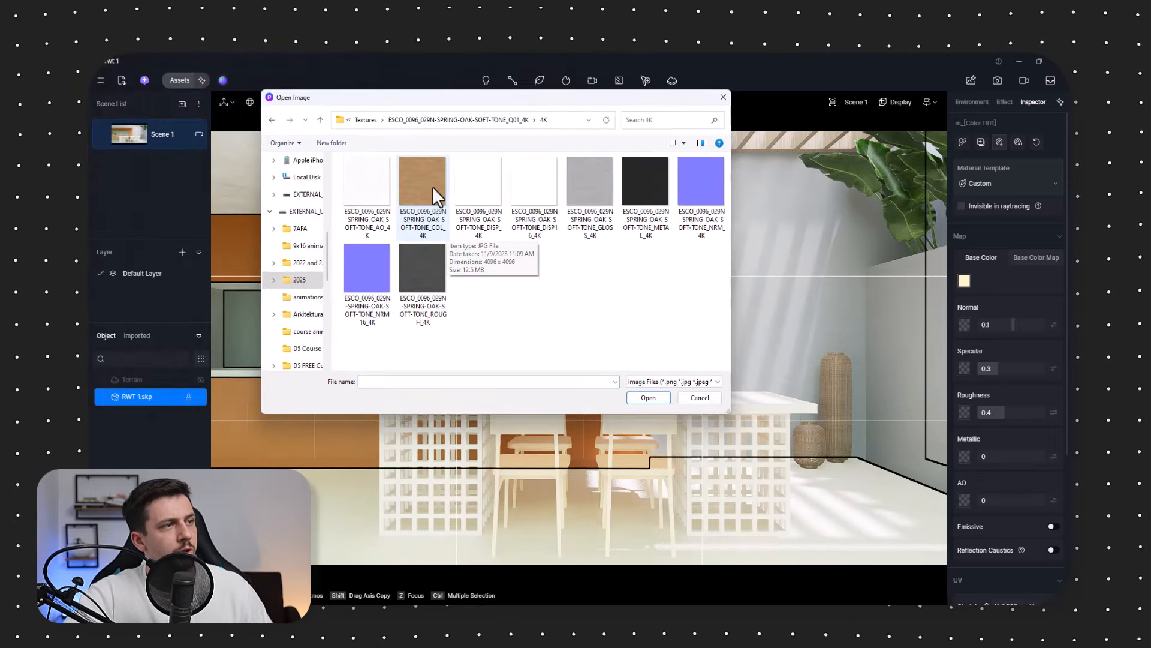
pyautogui.click(349, 210)
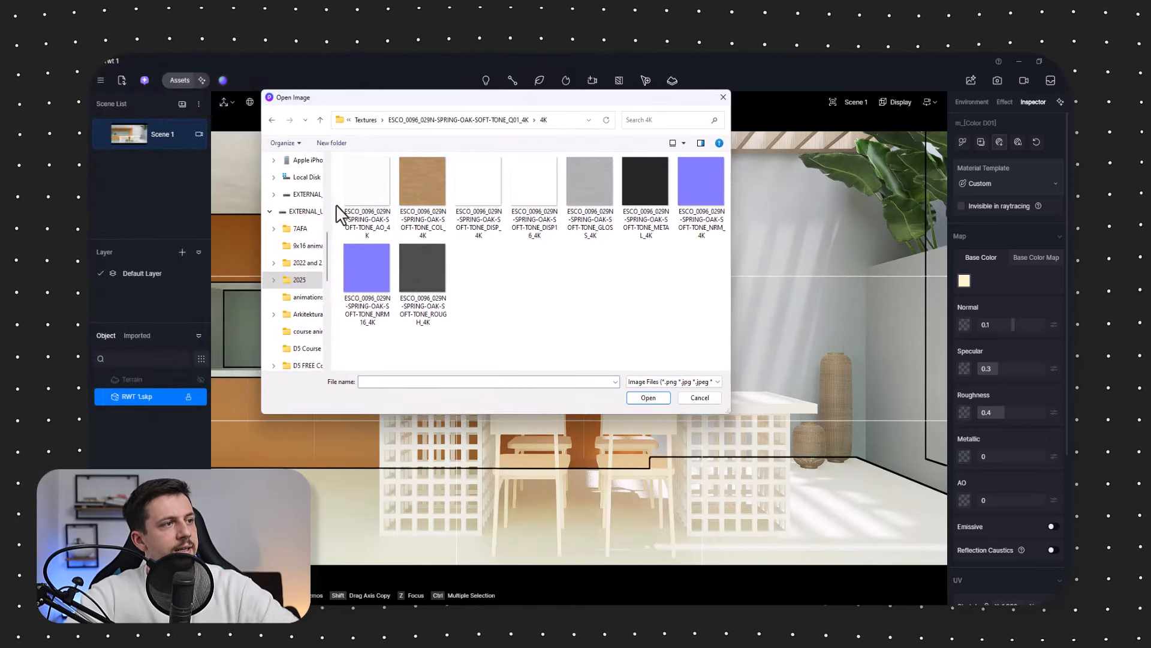
pyautogui.keyDown('shift'); pyautogui.click(402, 261); pyautogui.keyUp('shift')
pyautogui.click(648, 398)
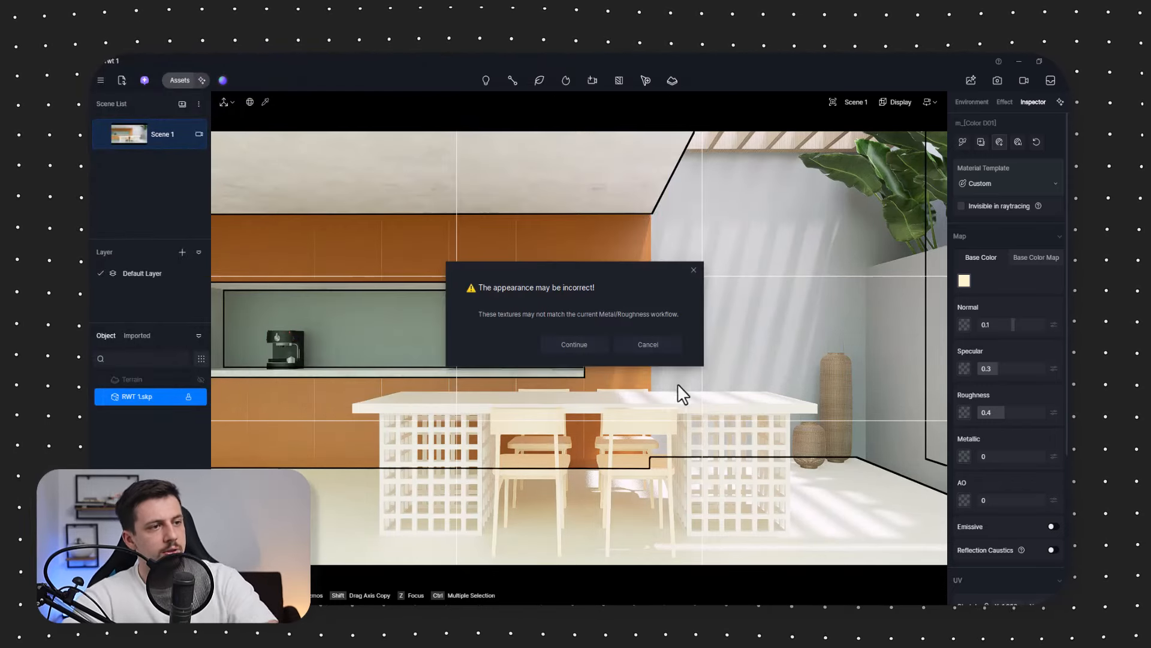
pyautogui.click(581, 347)
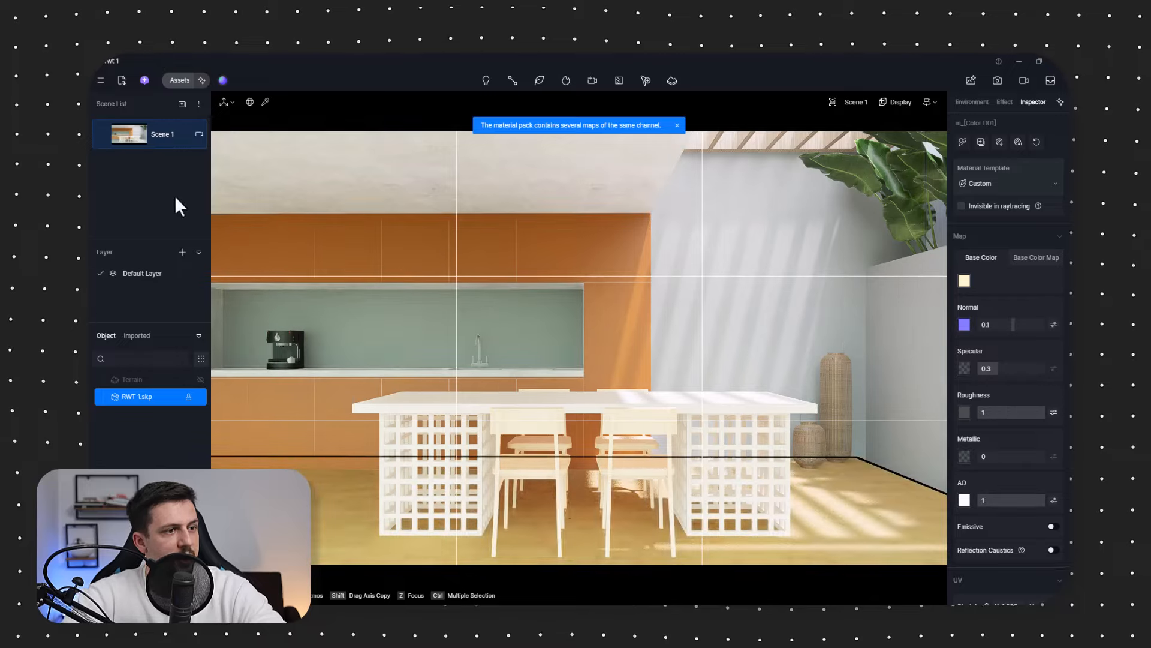
pyautogui.press('Escape')
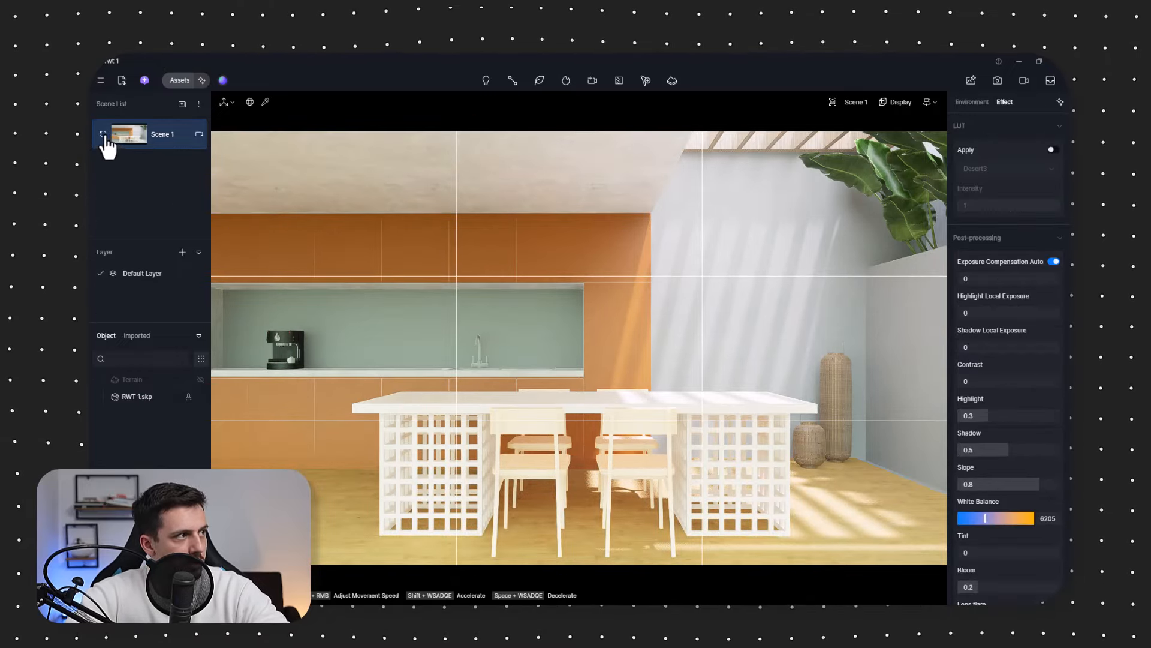
pyautogui.click(103, 135)
# Step: Separate the HDRI's skylight and background brightness controls and try lowering the background brightness
pyautogui.moveTo(480, 312); pyautogui.dragTo(720, 432, button='right')
pyautogui.press('w')
pyautogui.moveTo(579, 348); pyautogui.dragTo(456, 240, button='right')
pyautogui.press('q')
pyautogui.press('s')
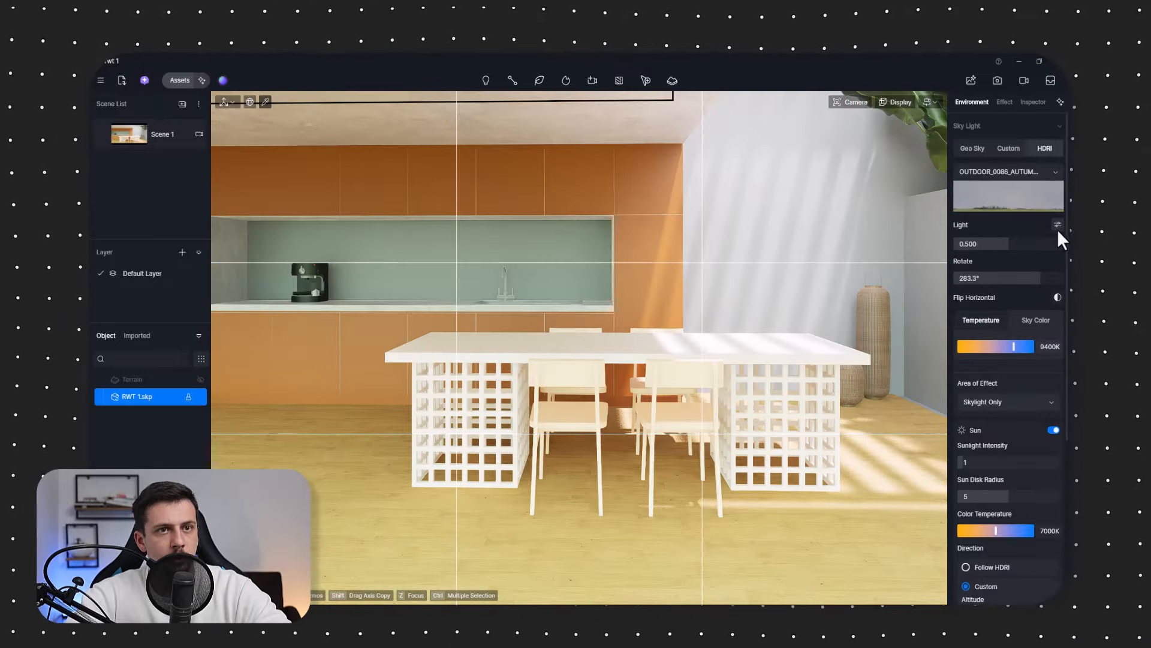
pyautogui.click(1057, 225)
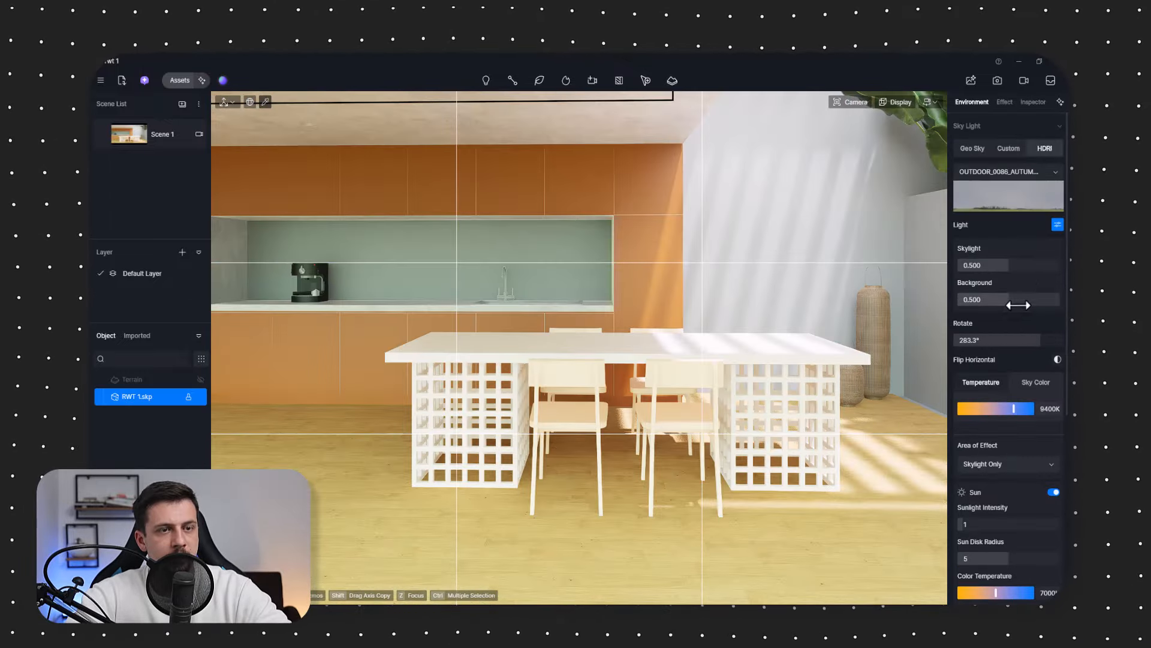
pyautogui.moveTo(1007, 301); pyautogui.dragTo(959, 301)
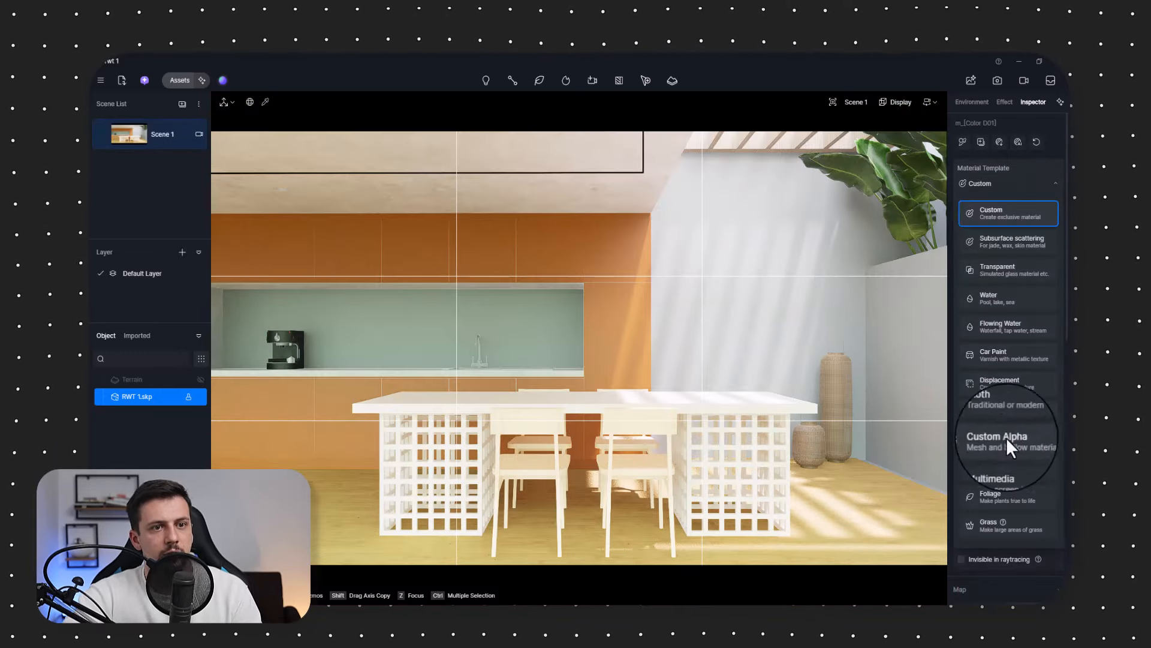
# Step: Change the floor material's template to Displacement and load the 4K DISP16 image as its height map
pyautogui.click(1000, 383)
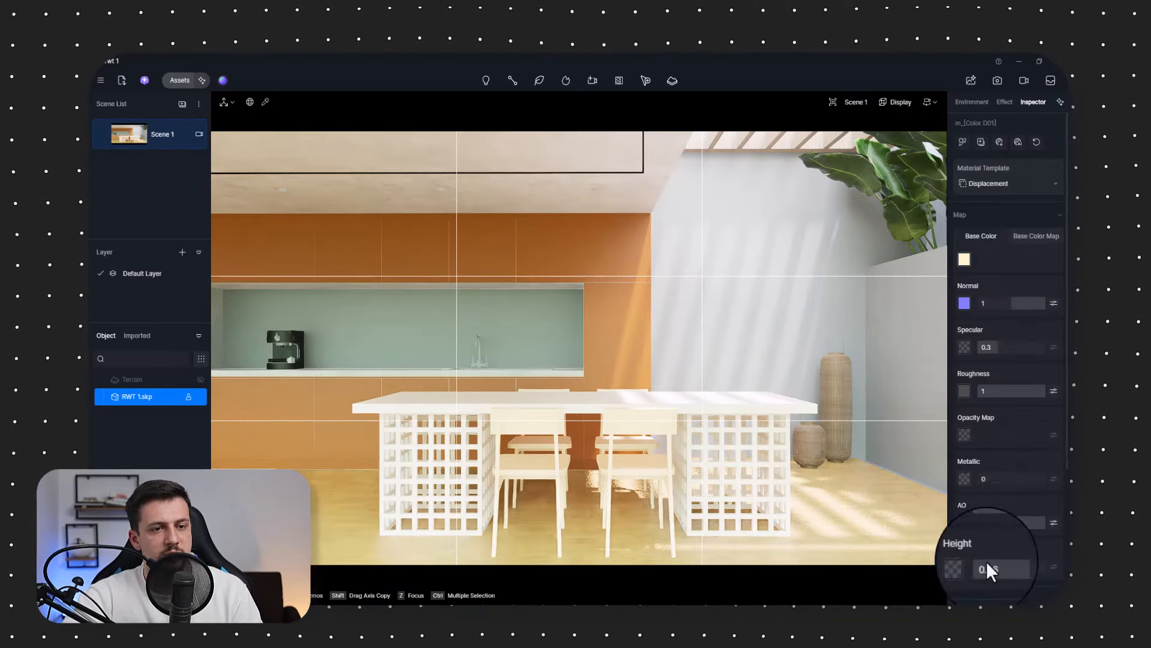
pyautogui.click(963, 566)
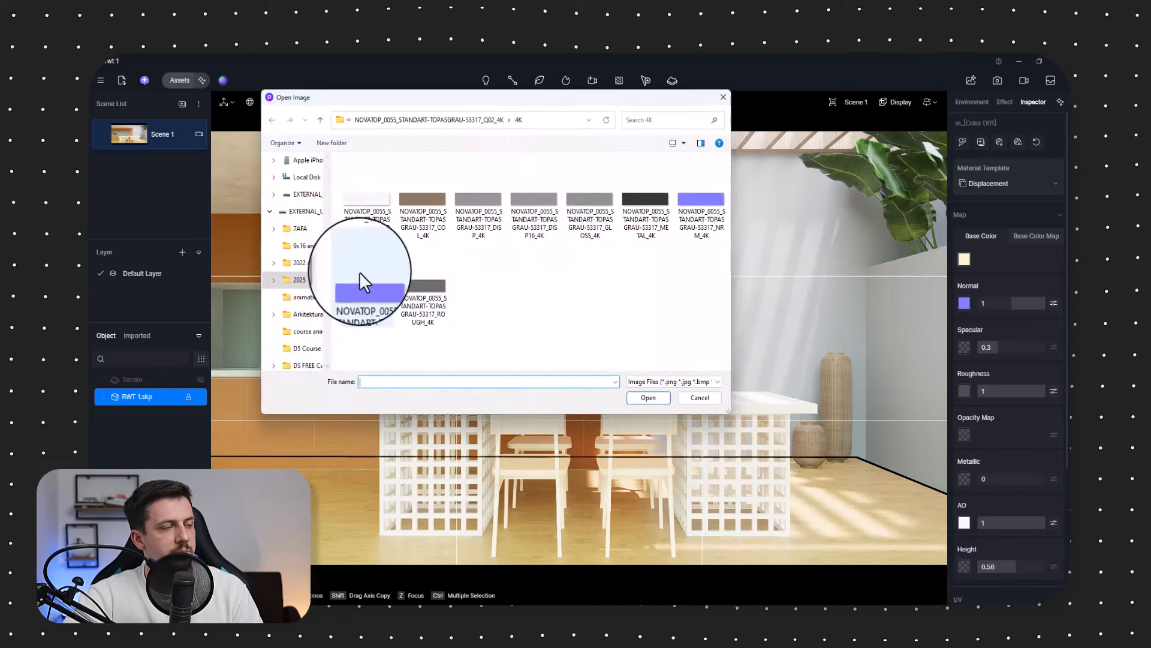
pyautogui.doubleClick(533, 207)
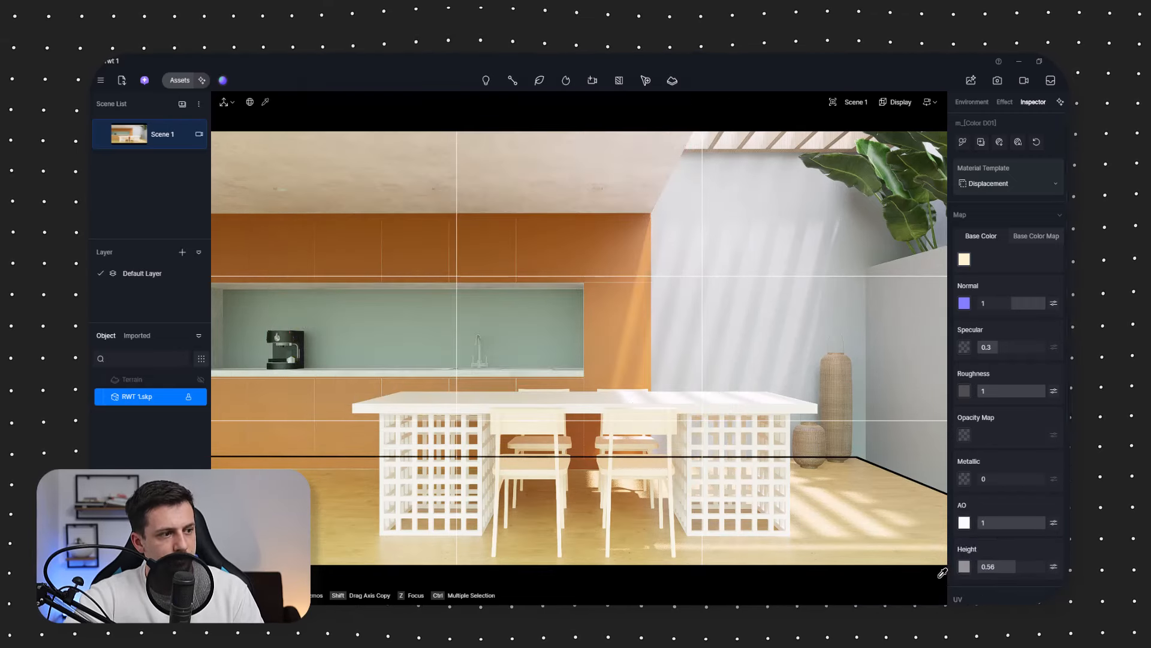
# Step: Soften the sun with a sunlight intensity of 0.3 and a sun disk radius of 7.2
pyautogui.scroll(-3, 1012, 534)
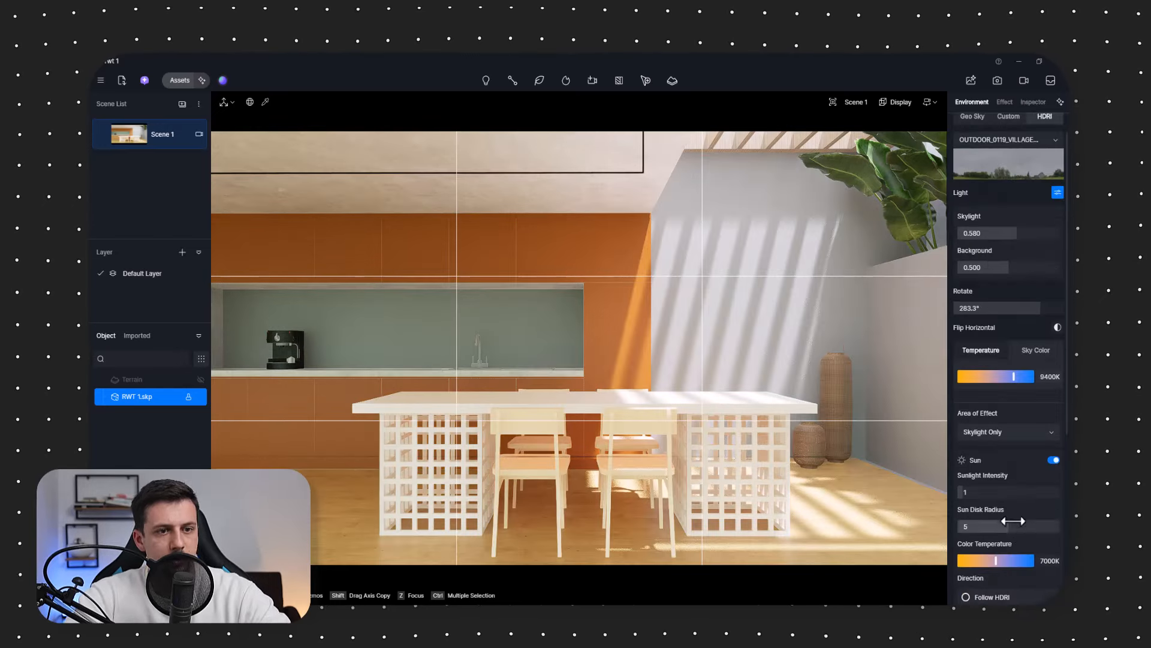
pyautogui.moveTo(1009, 526); pyautogui.dragTo(1060, 526)
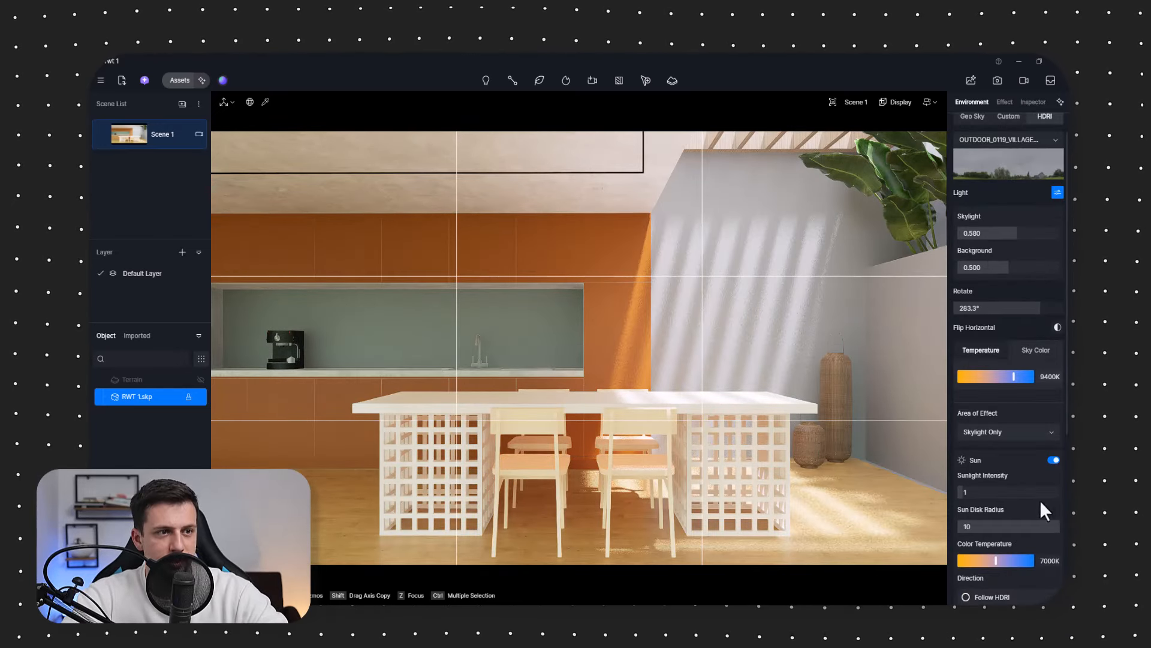
pyautogui.click(1009, 488)
pyautogui.write('0.3')
pyautogui.press('Return')
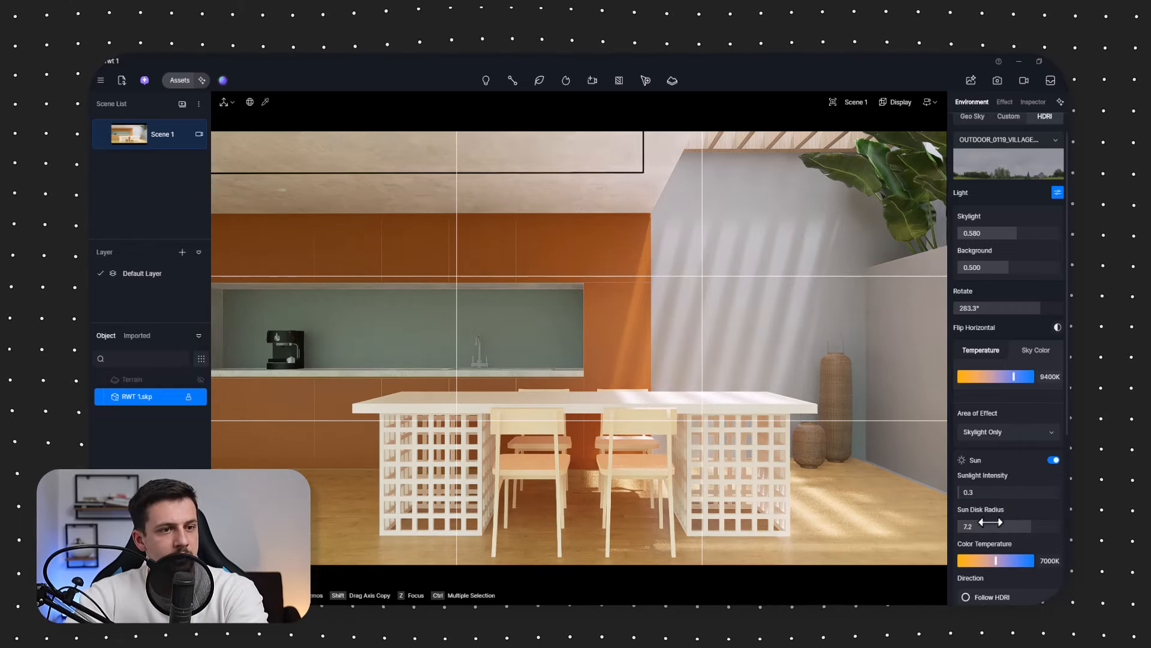
pyautogui.click(995, 490)
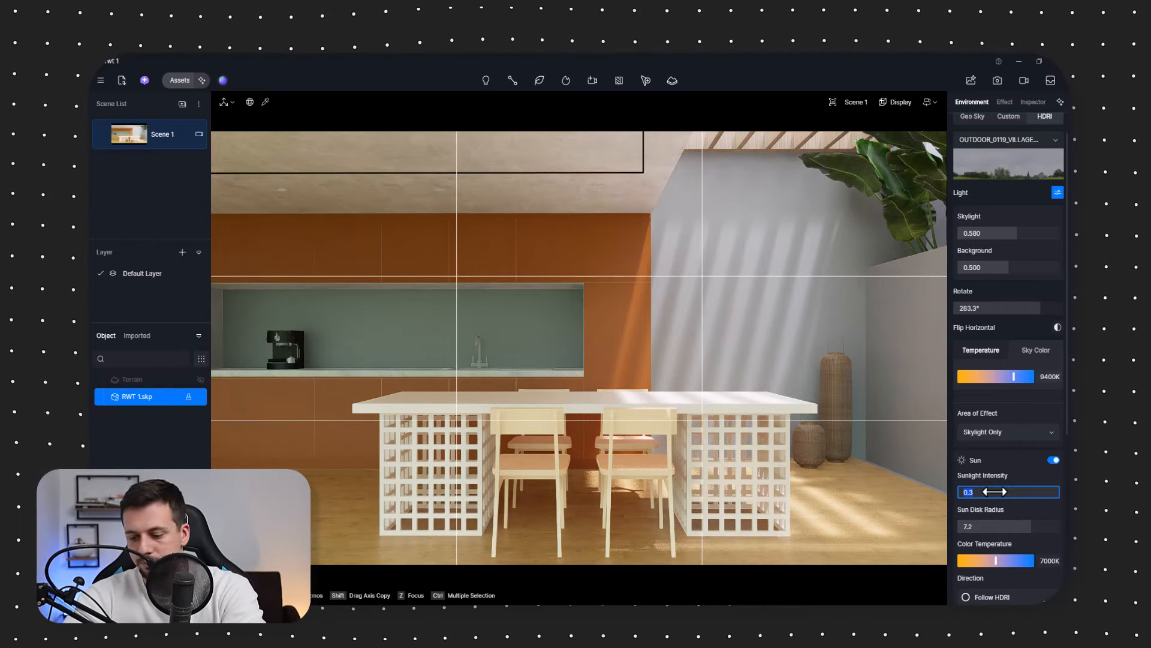
# Step: Turn off automatic exposure, set the exposure to 0.24 and update Scene 1
pyautogui.click(1005, 102)
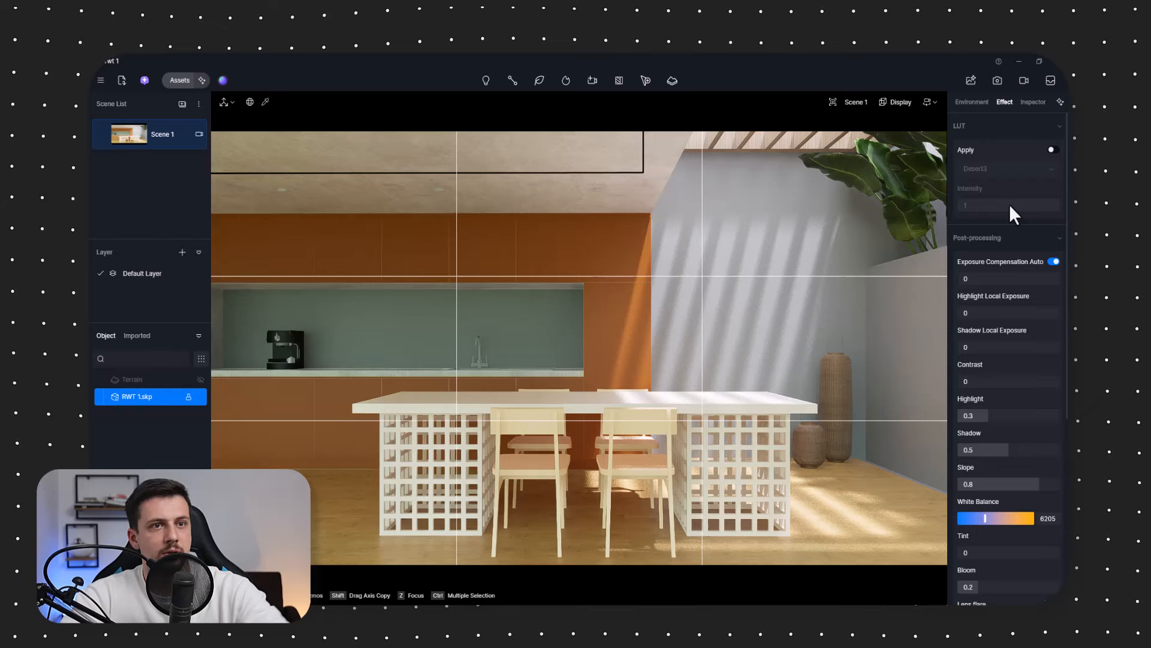
pyautogui.click(1054, 262)
pyautogui.moveTo(1010, 277); pyautogui.dragTo(1028, 277)
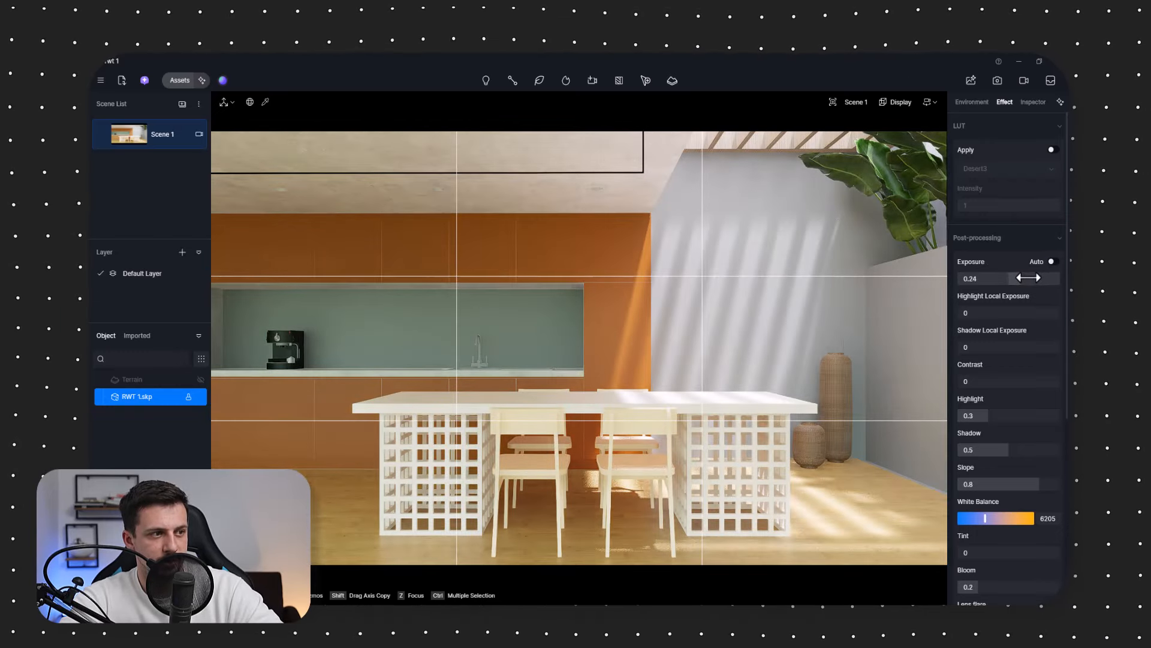
pyautogui.click(103, 136)
# Step: Batch import all PBR maps from the 4K folder of CARBE_0006_SIX_Q04_4K onto the dining table's material
pyautogui.click(672, 400)
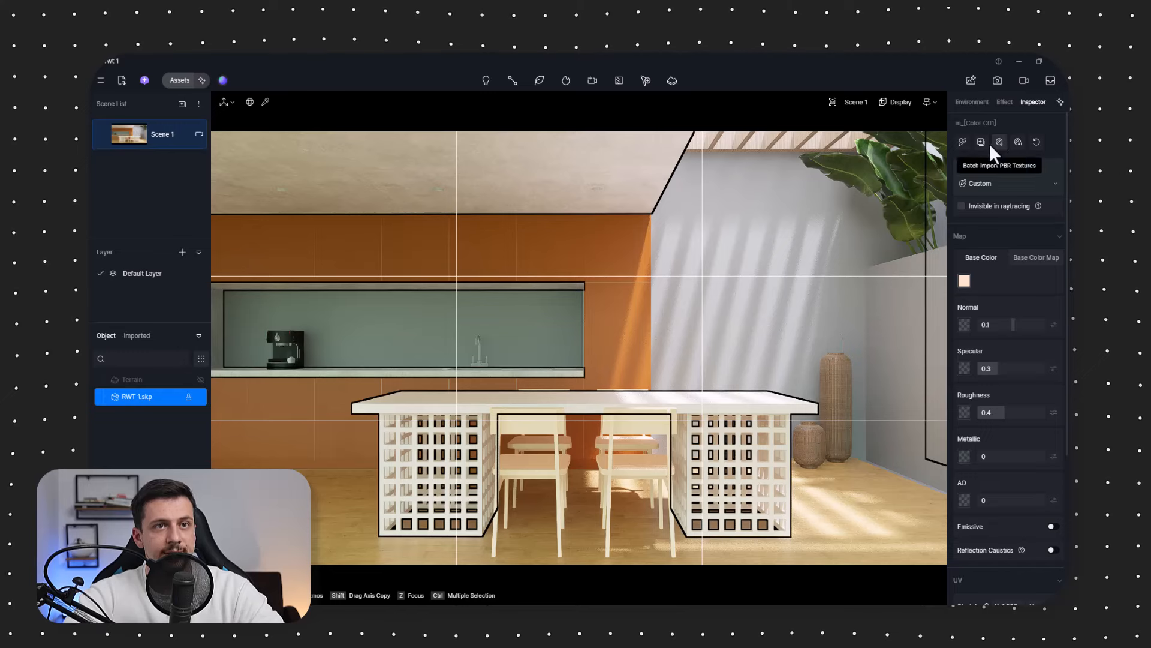
pyautogui.click(999, 143)
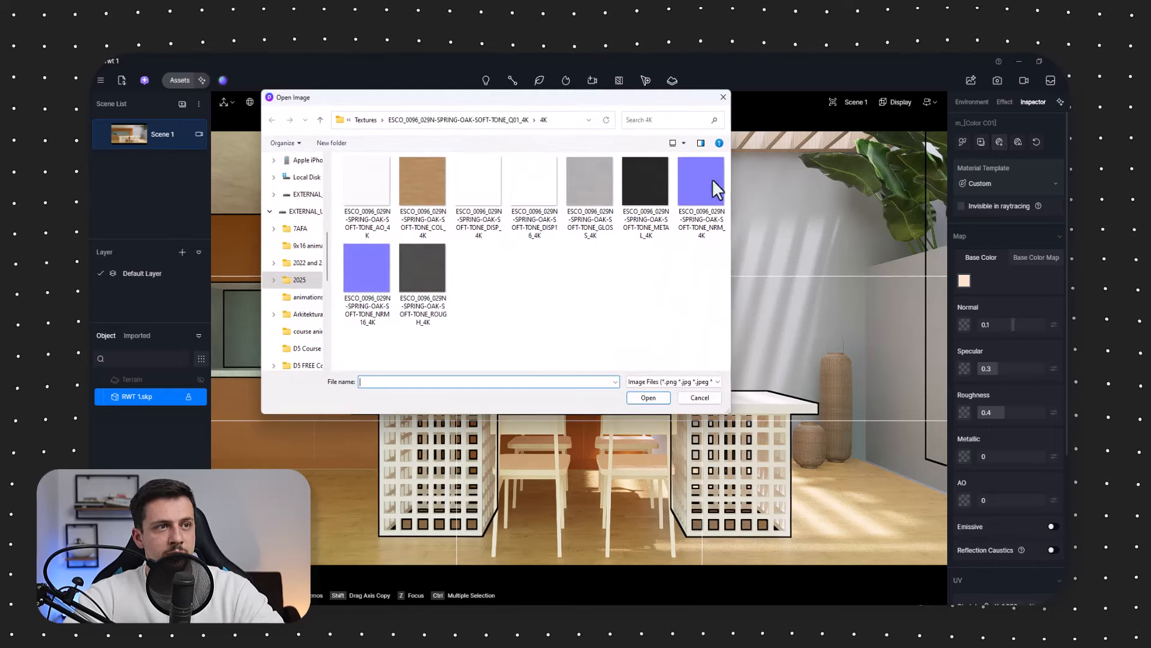
pyautogui.click(320, 120)
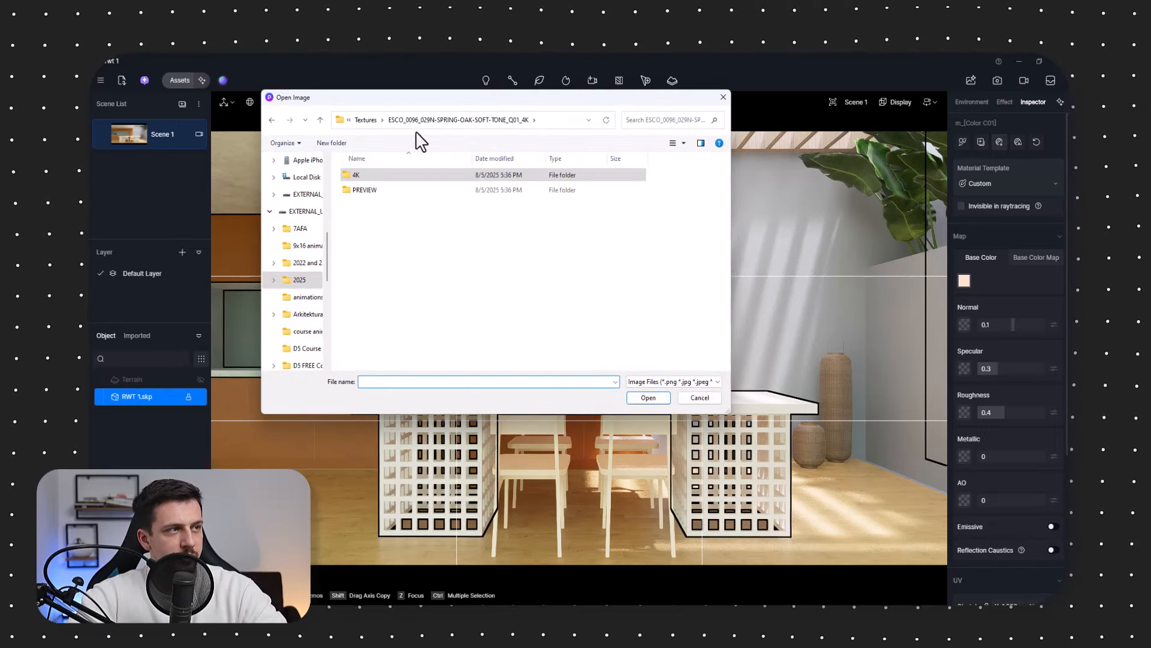
pyautogui.click(321, 121)
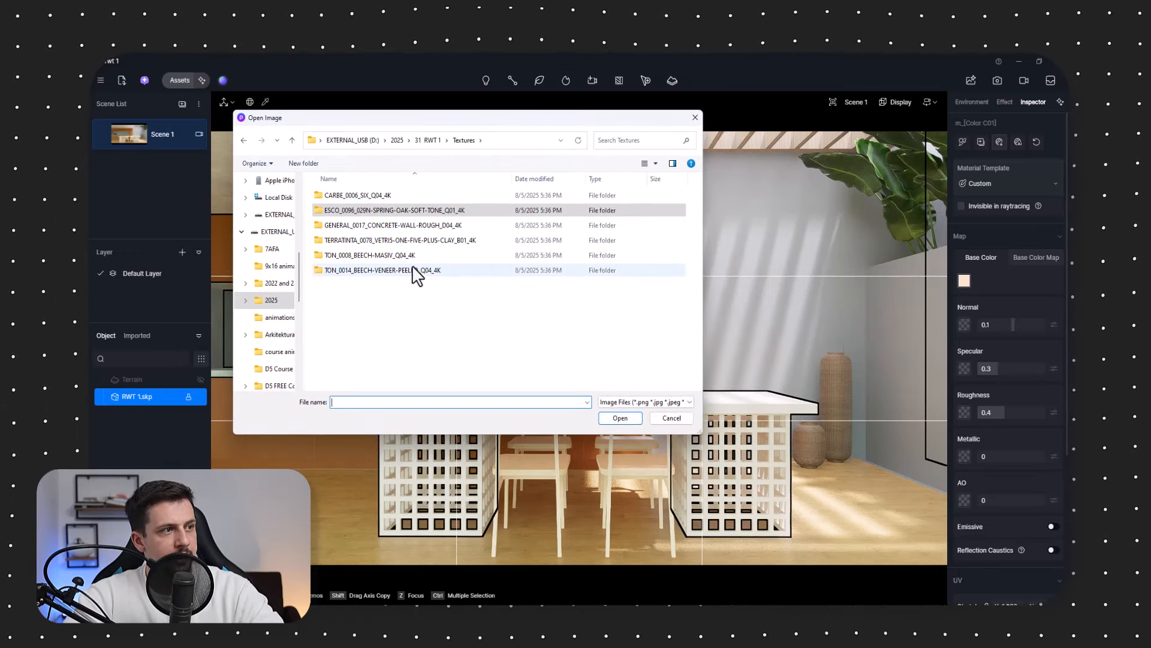
pyautogui.doubleClick(386, 255)
pyautogui.doubleClick(363, 197)
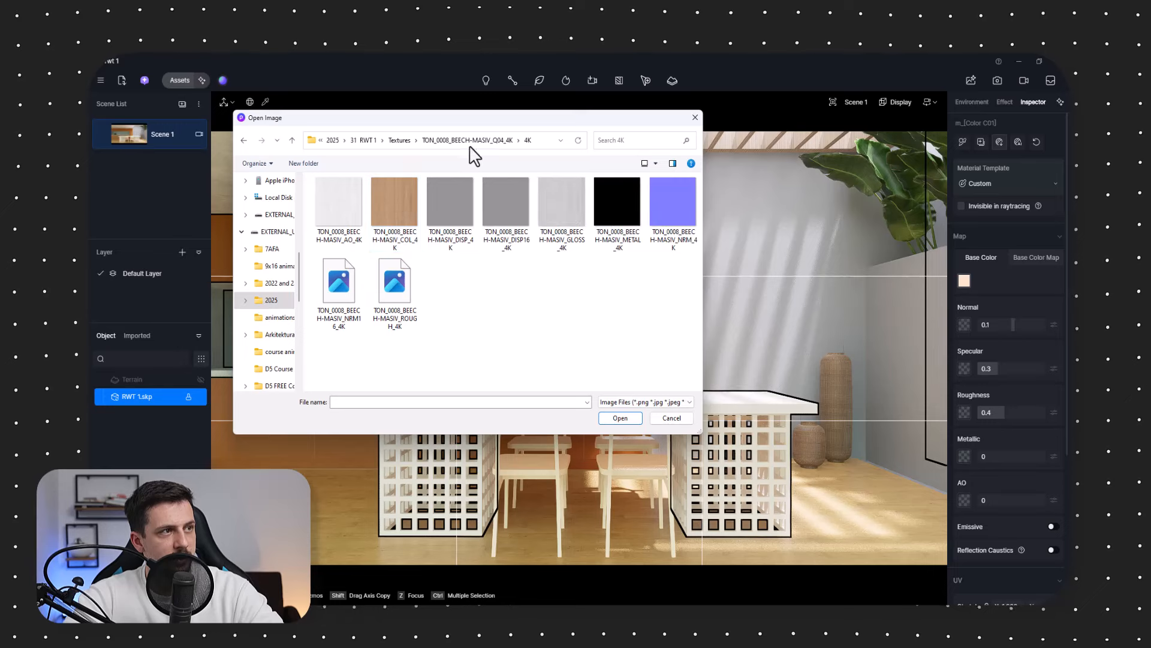
pyautogui.click(400, 139)
pyautogui.doubleClick(378, 271)
pyautogui.doubleClick(362, 203)
pyautogui.click(362, 203)
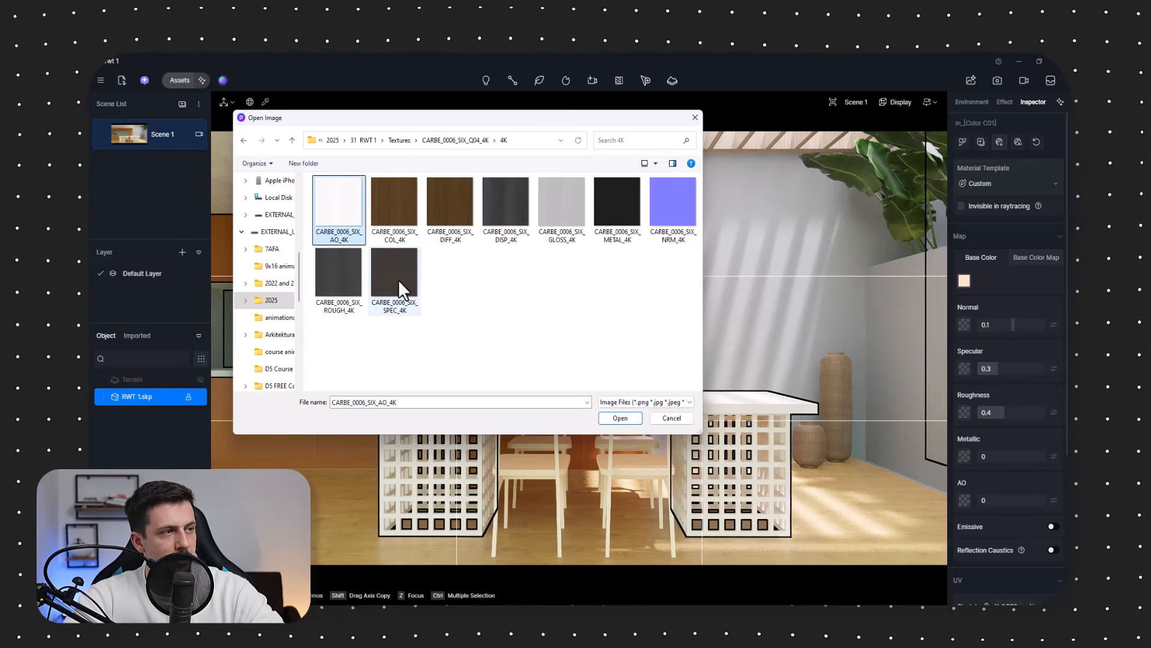
pyautogui.keyDown('shift'); pyautogui.click(395, 282); pyautogui.keyUp('shift')
pyautogui.click(606, 422)
pyautogui.click(573, 345)
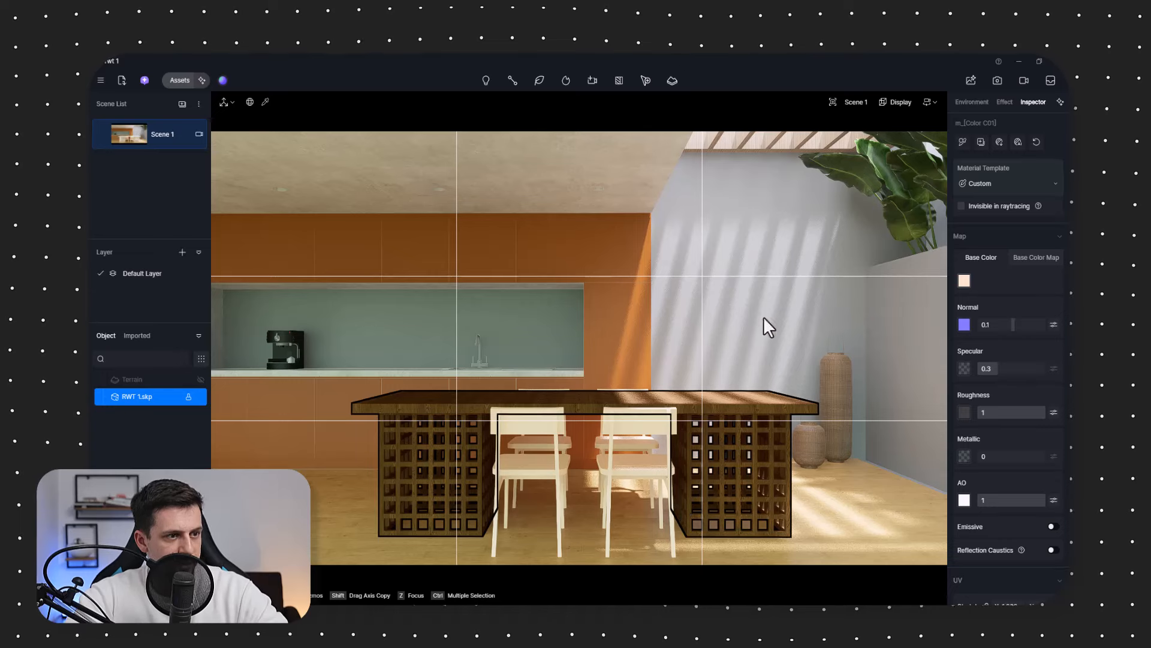
# Step: Pick the dining chairs' frame material and batch import a wood PBR texture set onto it
pyautogui.click(265, 102)
pyautogui.click(637, 423)
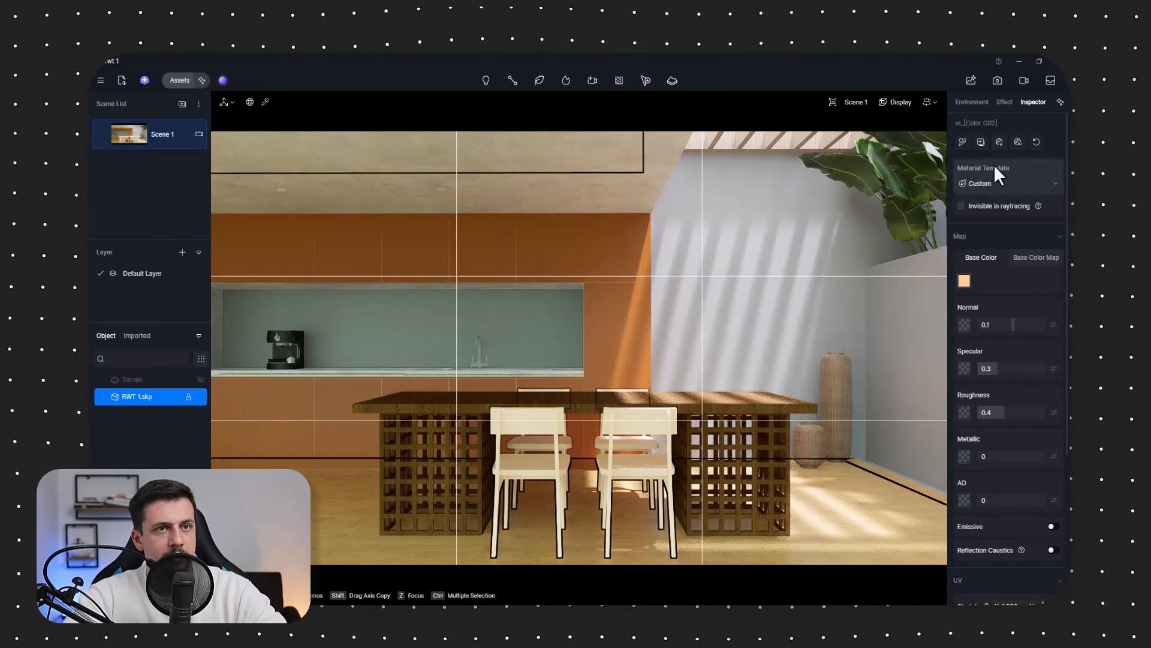
pyautogui.click(999, 142)
pyautogui.click(393, 143)
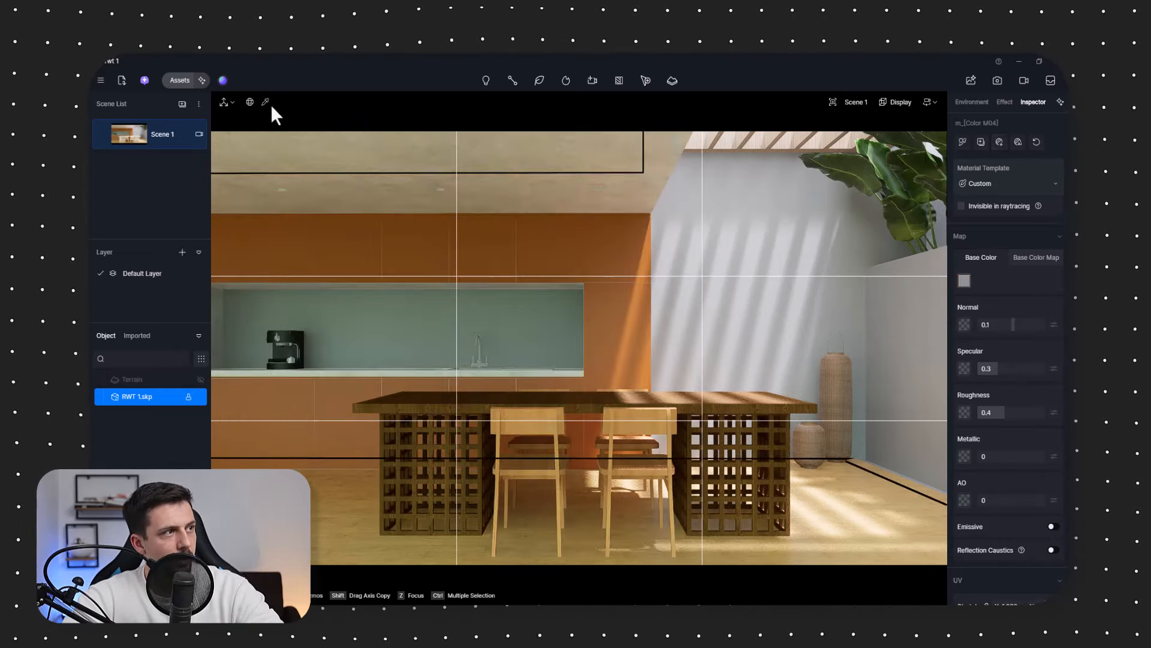
# Step: Pick the orange kitchen cabinet material and batch import all 4K maps of TON_0014_BEECH-VENEER-PEELED_Q04_4K onto it
pyautogui.click(265, 102)
pyautogui.click(565, 223)
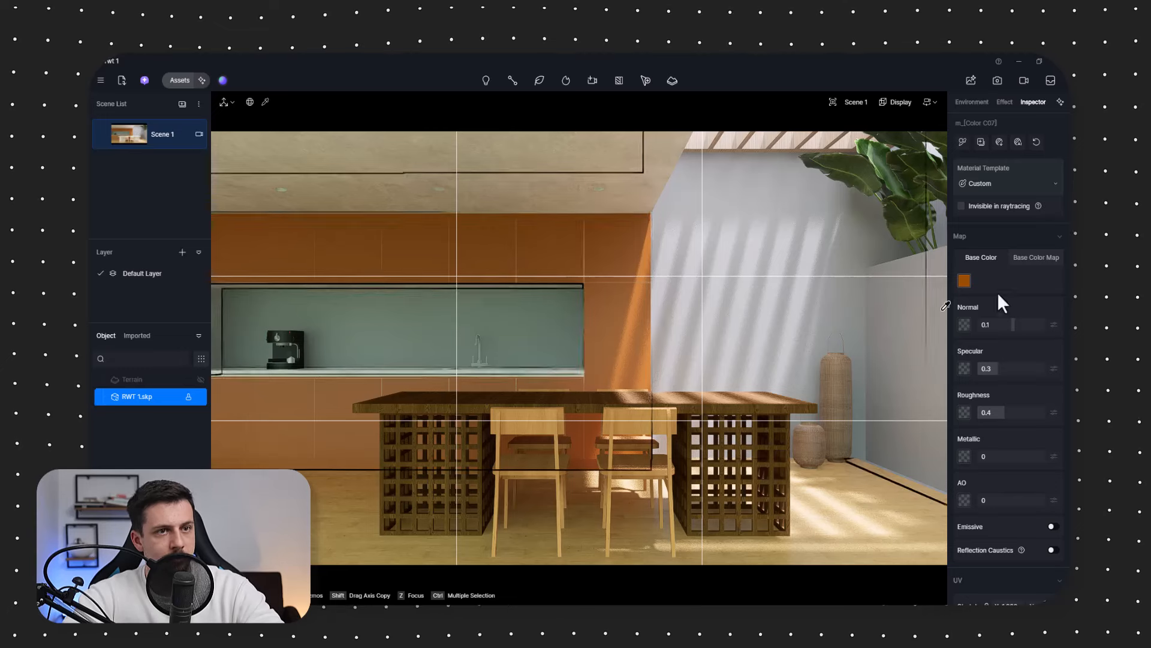
pyautogui.click(996, 143)
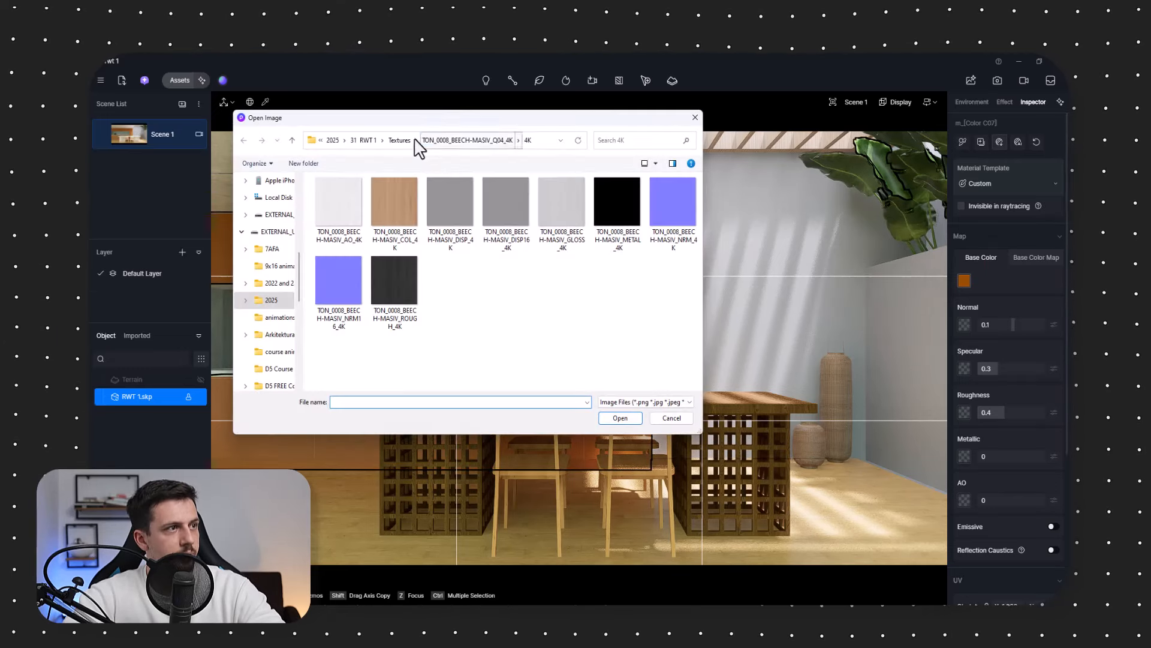
pyautogui.doubleClick(368, 270)
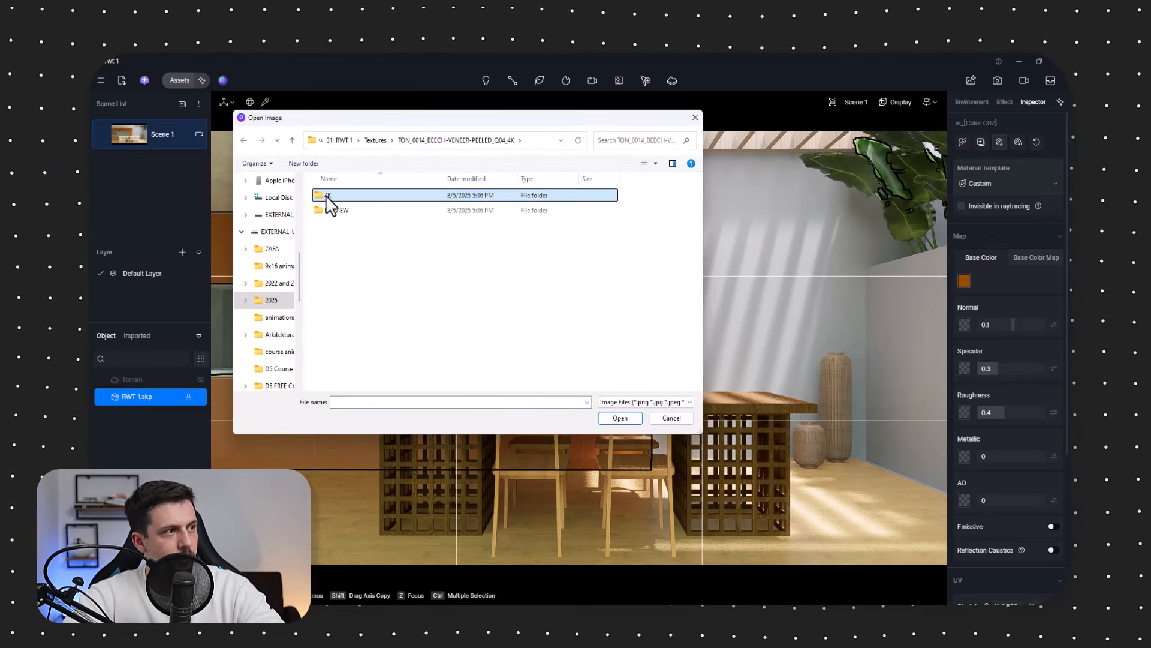
pyautogui.doubleClick(328, 195)
pyautogui.click(351, 211)
pyautogui.keyDown('shift'); pyautogui.click(394, 285); pyautogui.keyUp('shift')
pyautogui.click(620, 418)
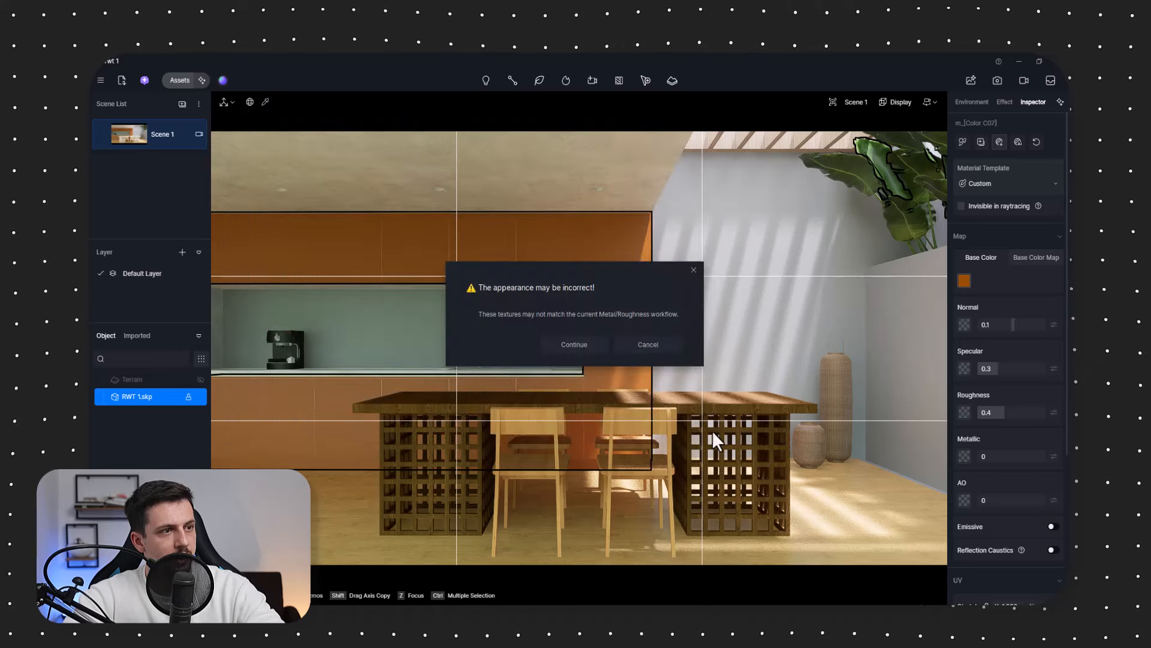
pyautogui.click(580, 343)
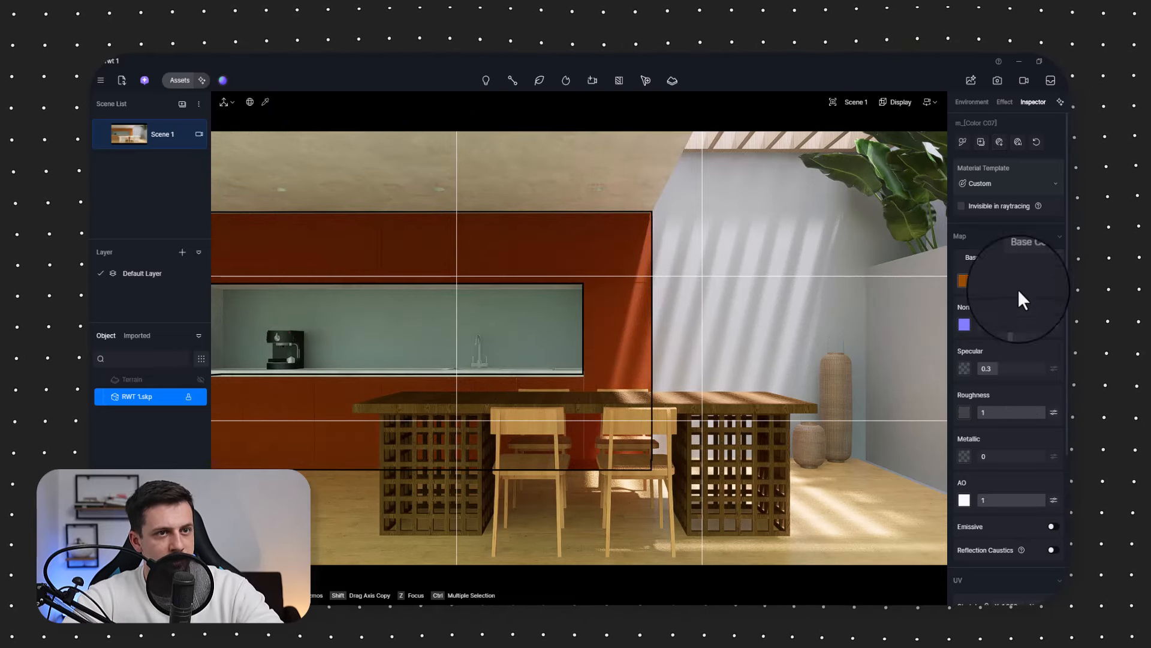
# Step: Set the kitchen cabinet material's base color to white and rotate its texture 90°
pyautogui.click(964, 280)
pyautogui.click(976, 328)
pyautogui.moveTo(976, 330); pyautogui.dragTo(956, 319)
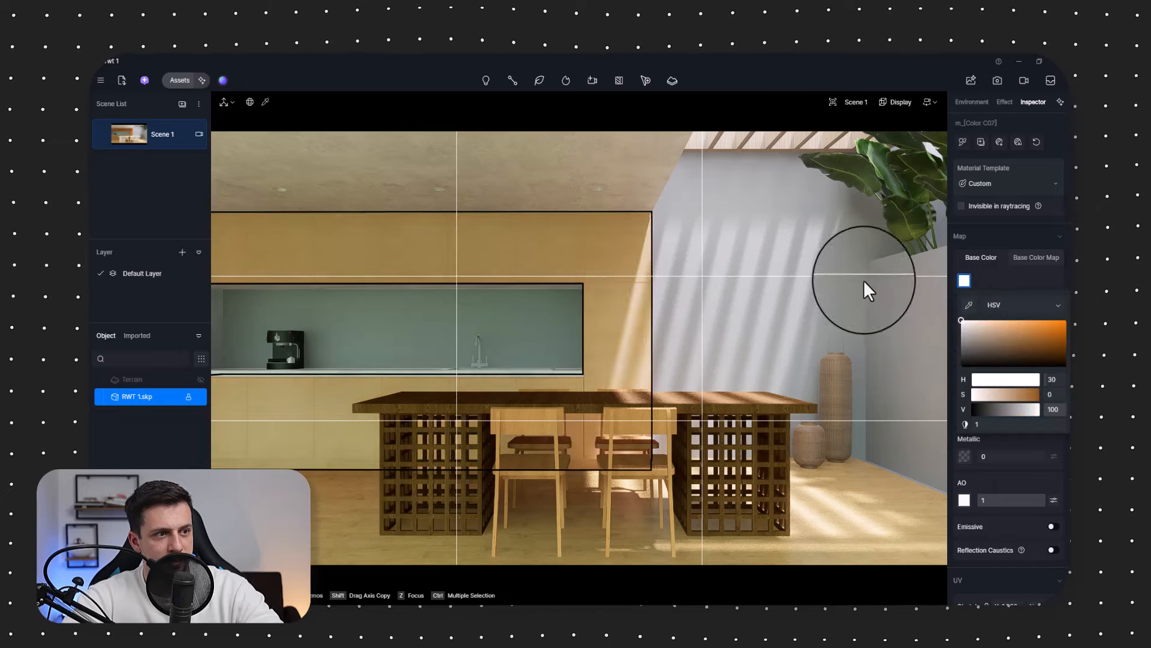
pyautogui.scroll(-2, 1021, 516)
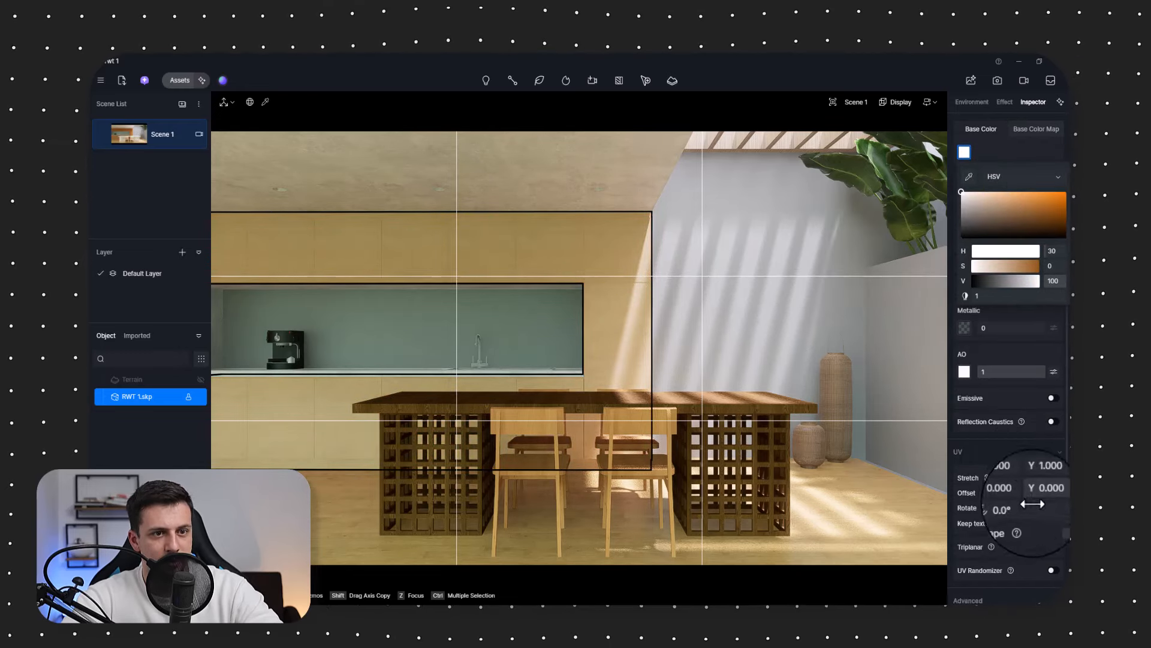
pyautogui.click(1036, 507)
pyautogui.write('90')
pyautogui.press('Return')
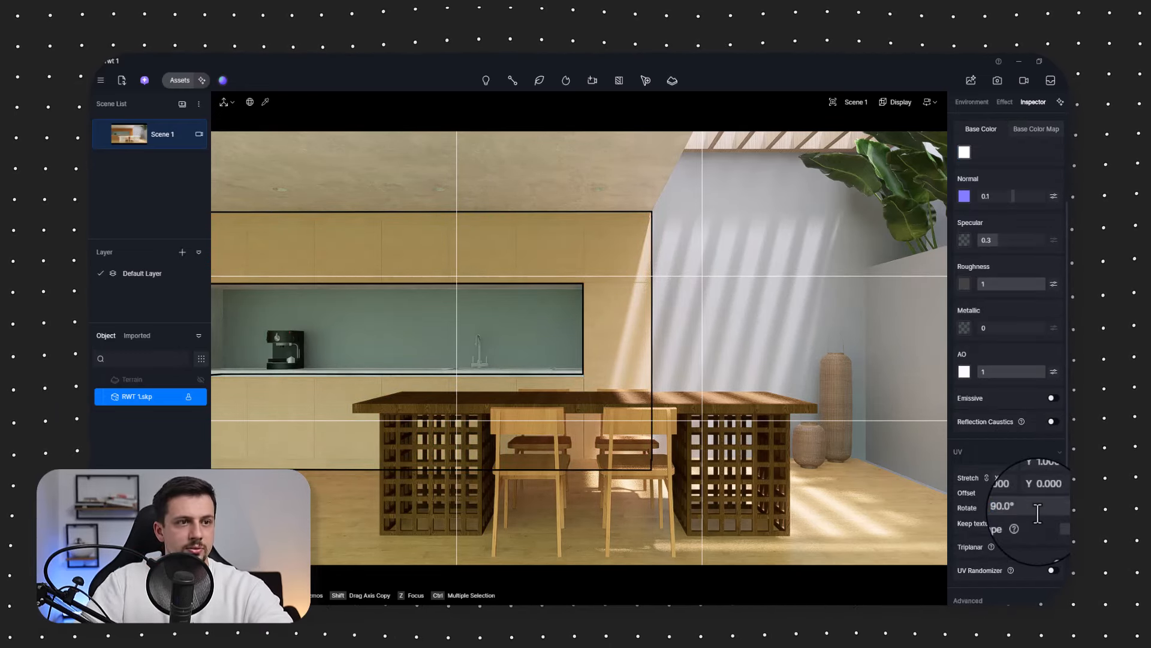
# Step: Darken the kitchen cabinet material's base color to a neutral grey with HSV value 71
pyautogui.scroll(1, 1007, 150)
pyautogui.click(963, 183)
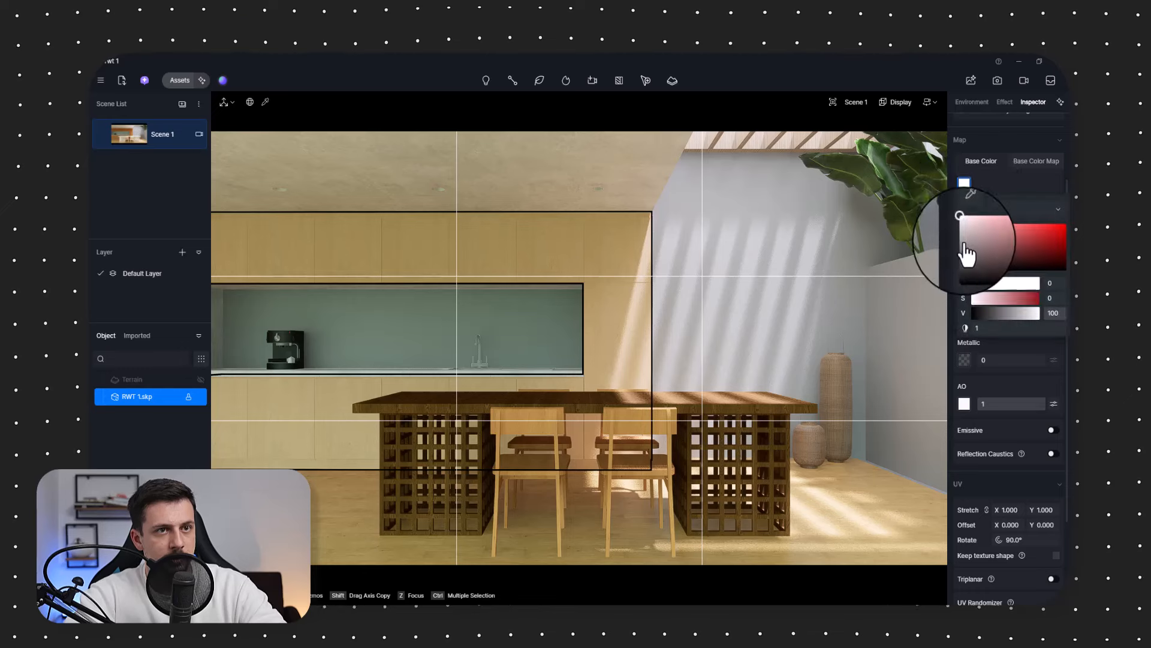
pyautogui.moveTo(963, 243); pyautogui.dragTo(958, 240)
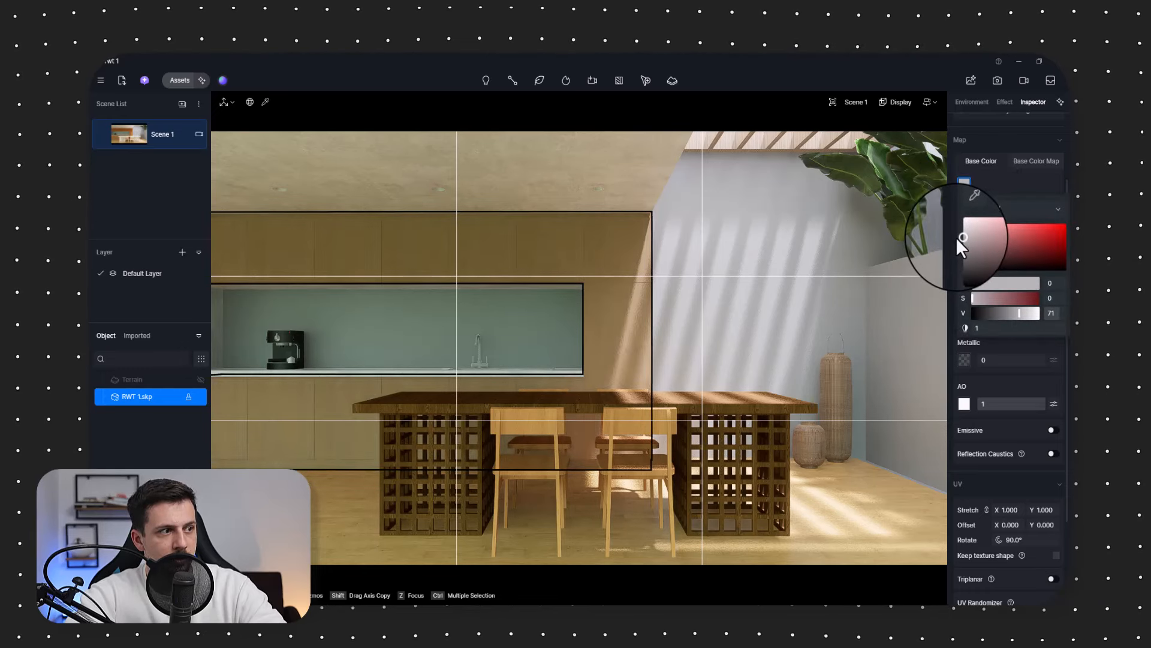
# Step: Adjust the dining table's base color map to saturation -25 and brightness 3
pyautogui.click(750, 390)
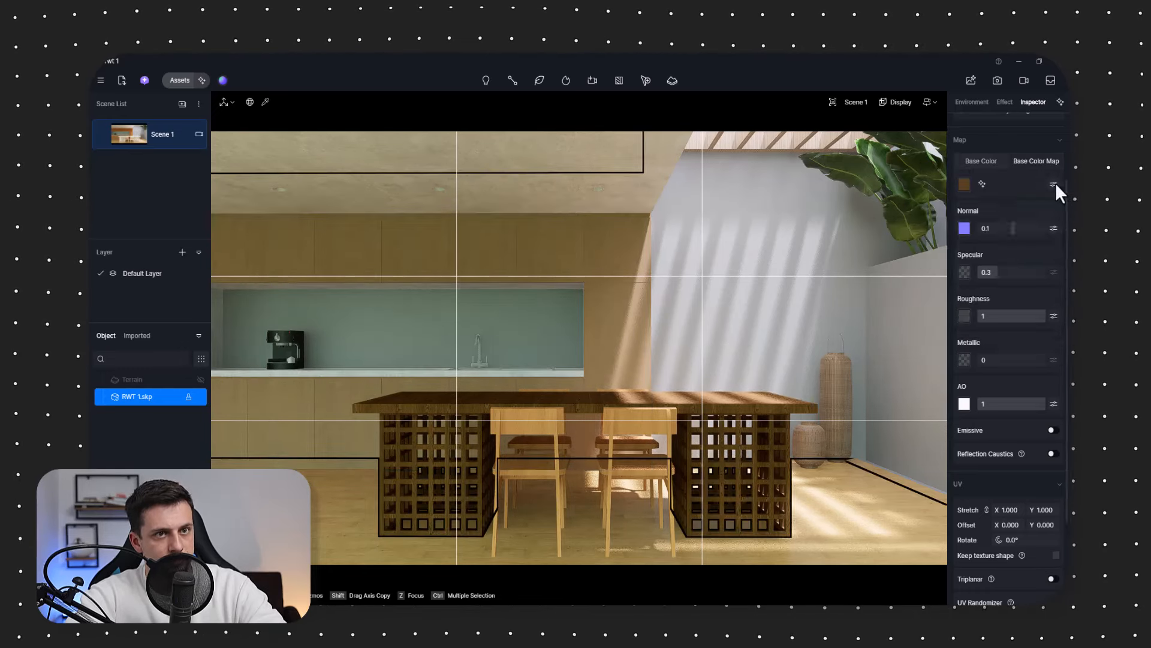
pyautogui.moveTo(1004, 329); pyautogui.dragTo(1005, 329)
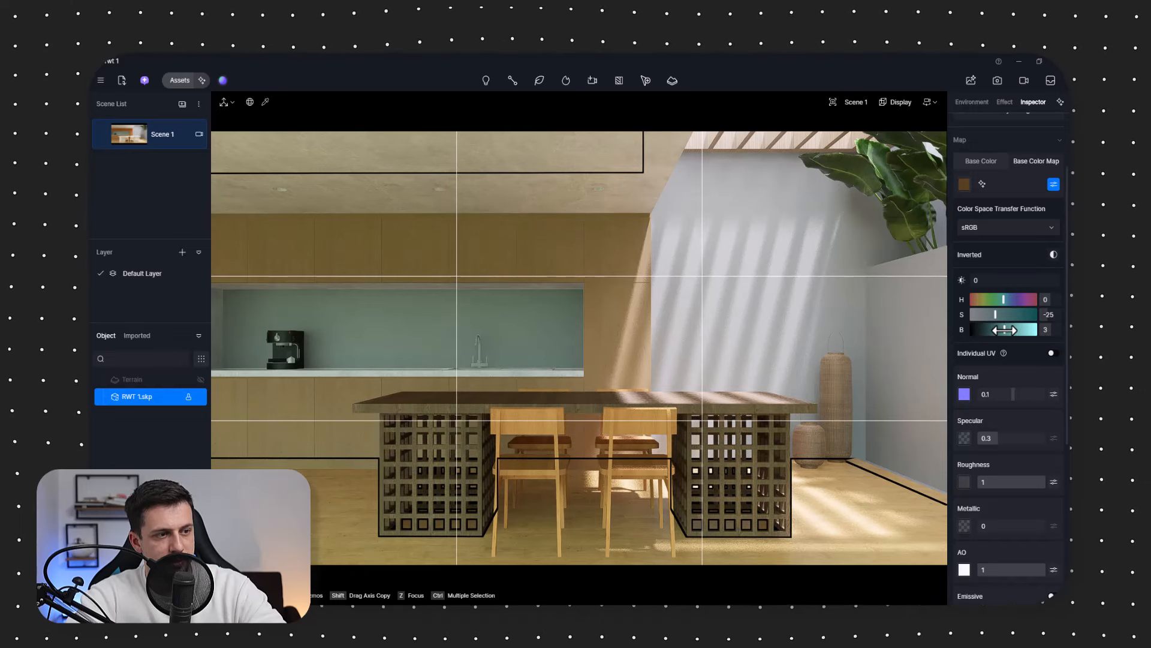
# Step: Pick the dining chairs' frame material, reduce its base color map saturation to about -47 and slightly raise the brightness
pyautogui.click(662, 462)
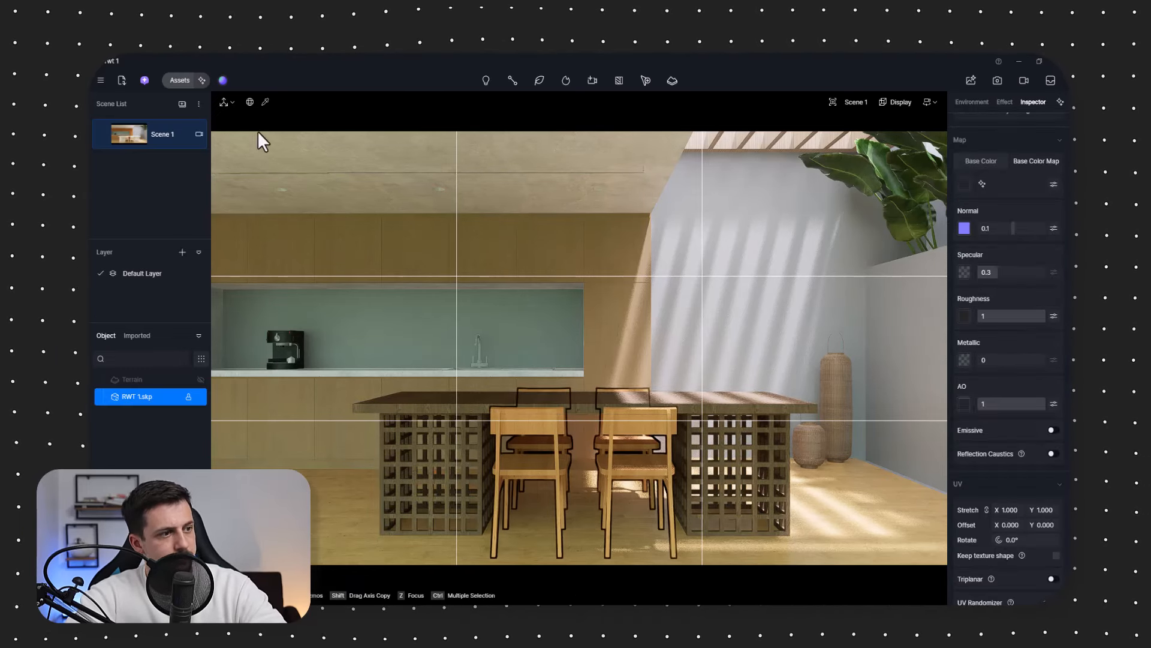
pyautogui.click(265, 103)
pyautogui.click(626, 420)
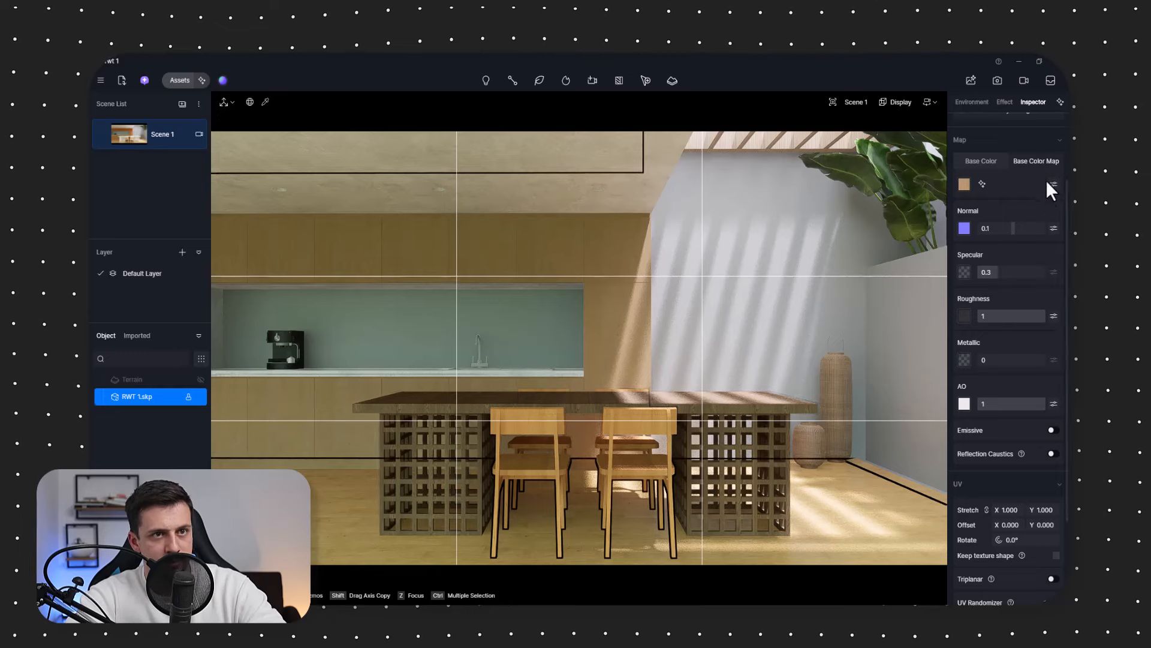
pyautogui.click(1052, 184)
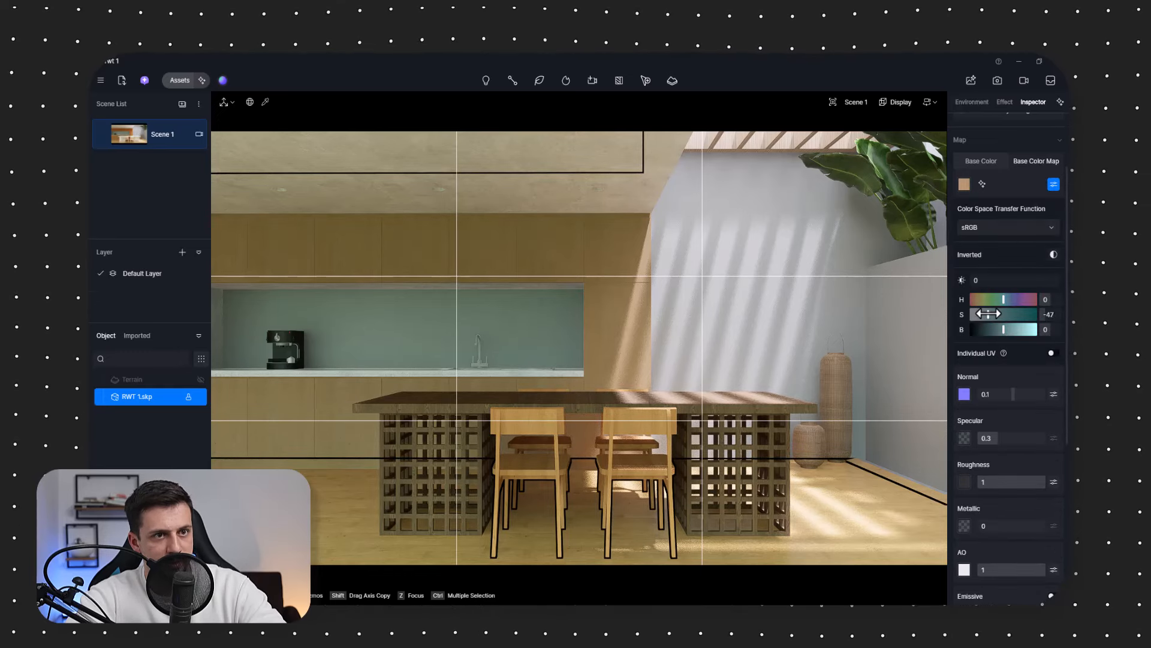
pyautogui.moveTo(989, 313); pyautogui.dragTo(1009, 332)
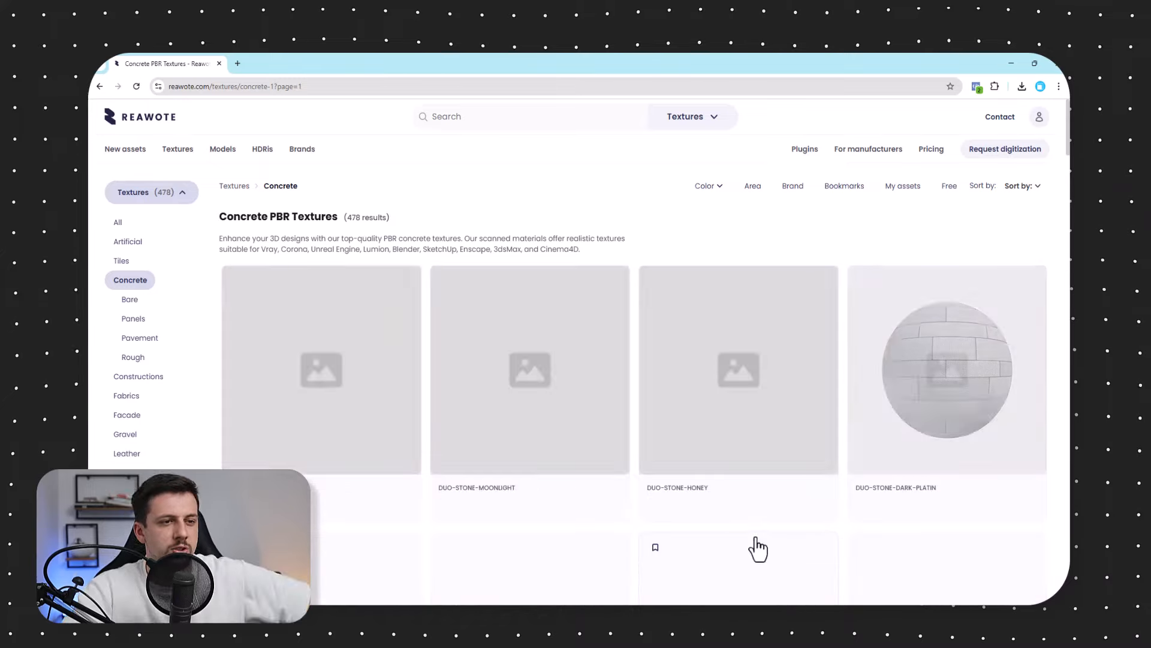
# Step: Switch to the Reawote website and browse the bare concrete textures in the Concrete category
pyautogui.scroll(-1, 141, 311)
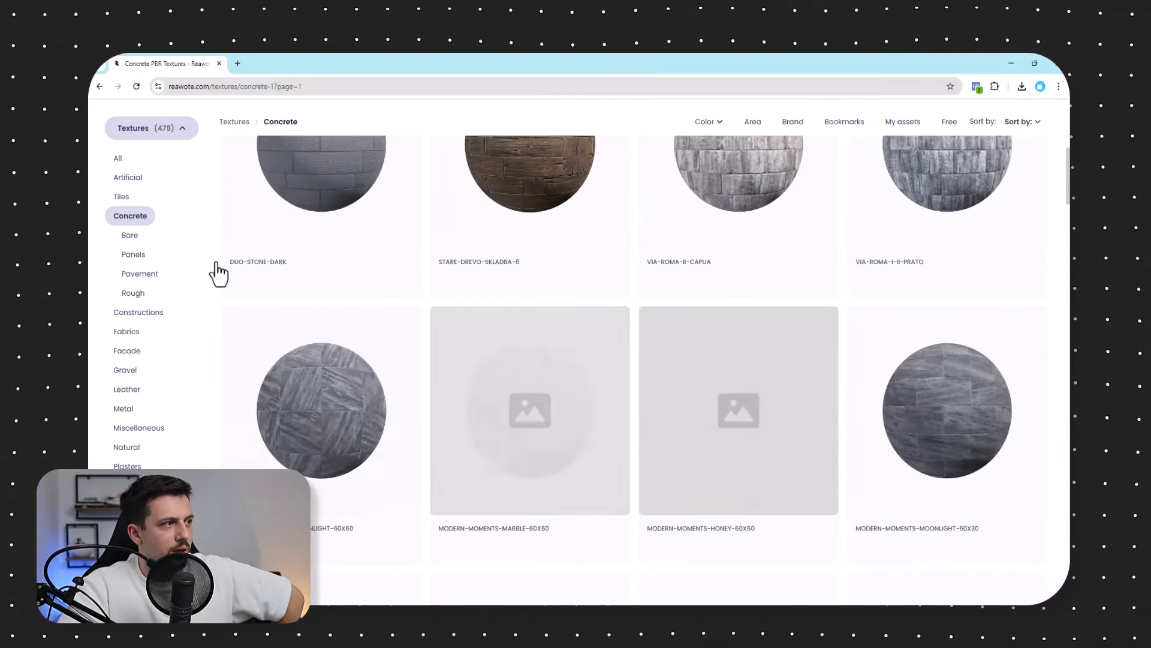
pyautogui.click(130, 235)
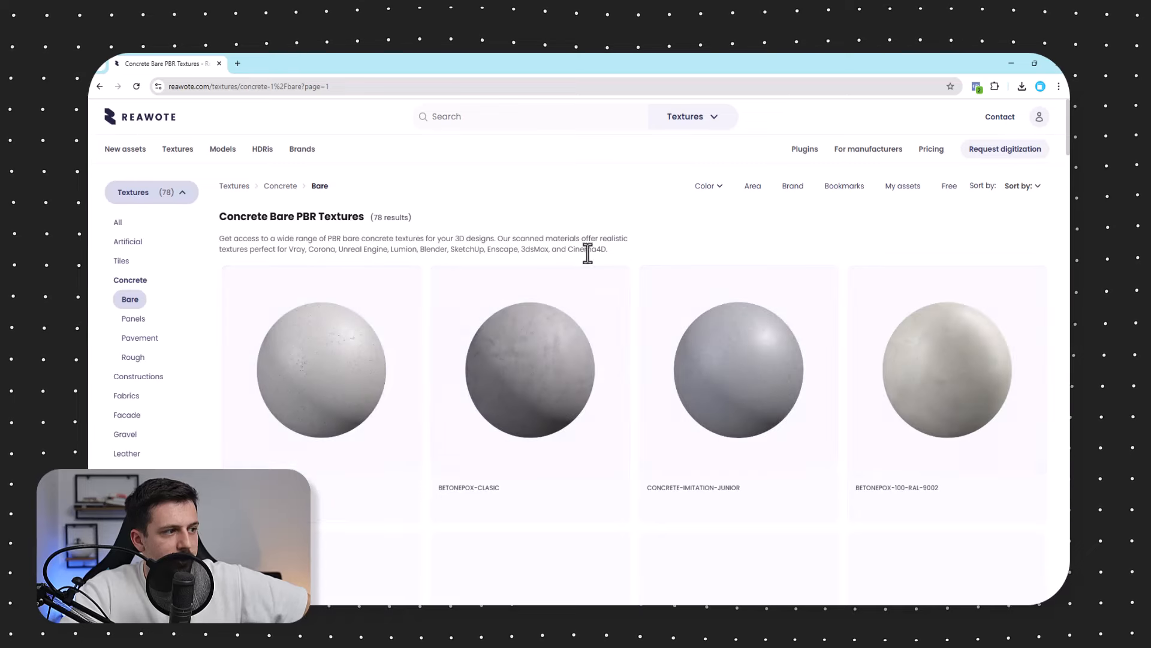
pyautogui.scroll(-5, 569, 441)
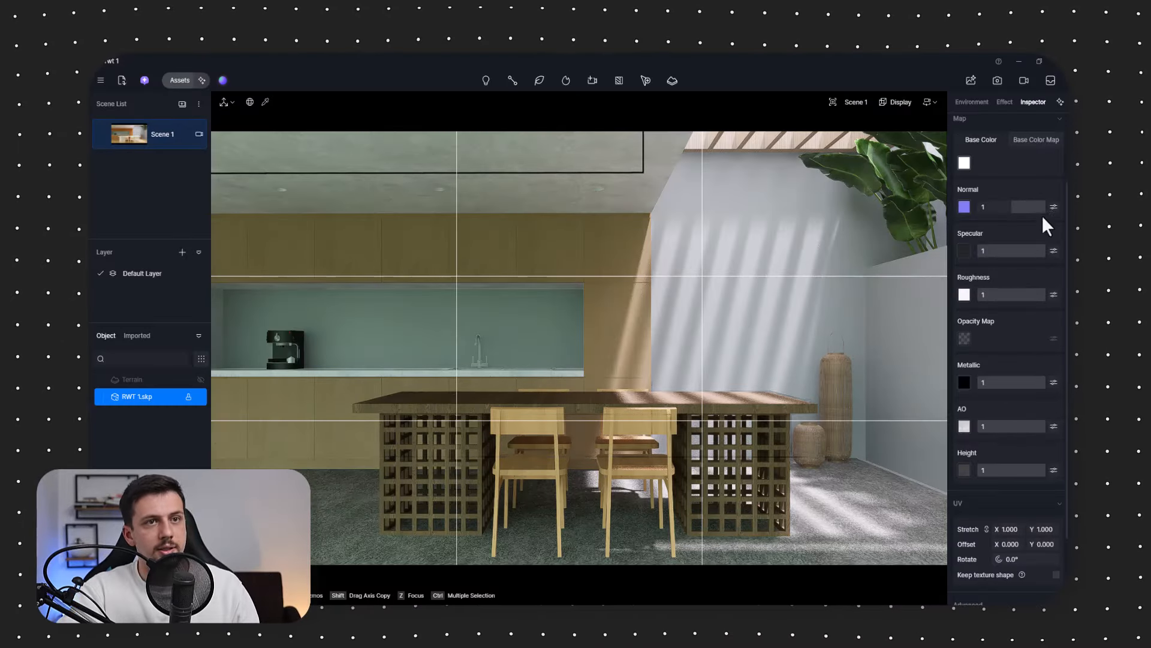
# Step: Batch import all 4K maps of GENERAL_0004_CONCRETE-SMOOTH_D04_4K onto the floor's Concrete Wall material
pyautogui.scroll(2, 1005, 132)
pyautogui.click(1001, 143)
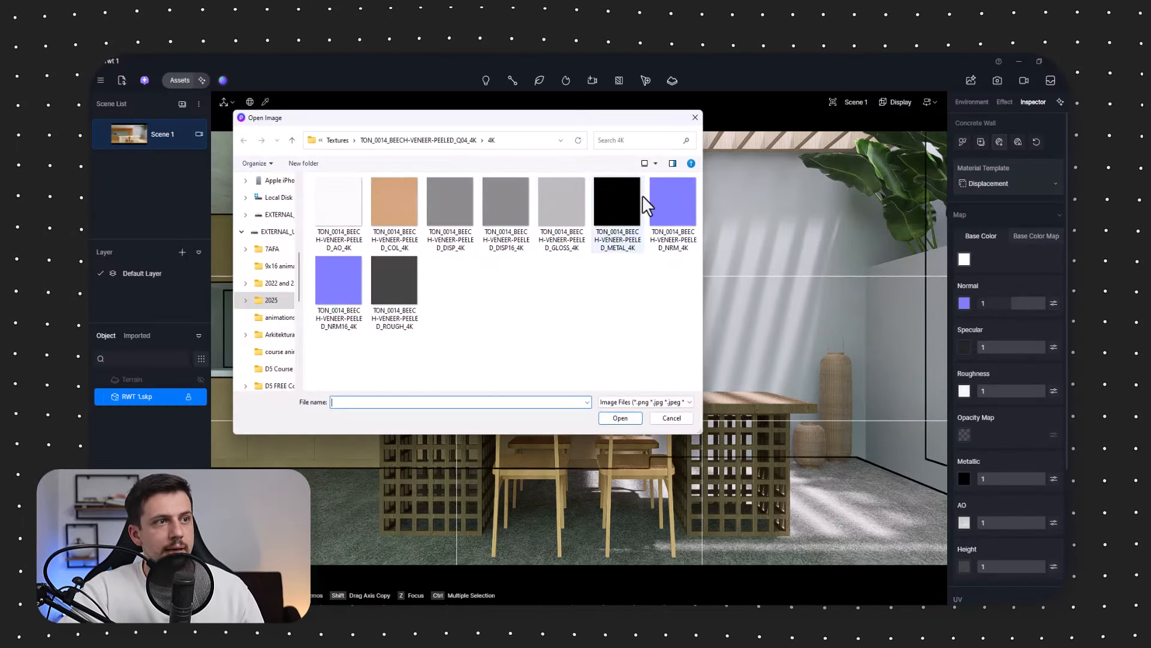
pyautogui.click(424, 141)
pyautogui.click(378, 141)
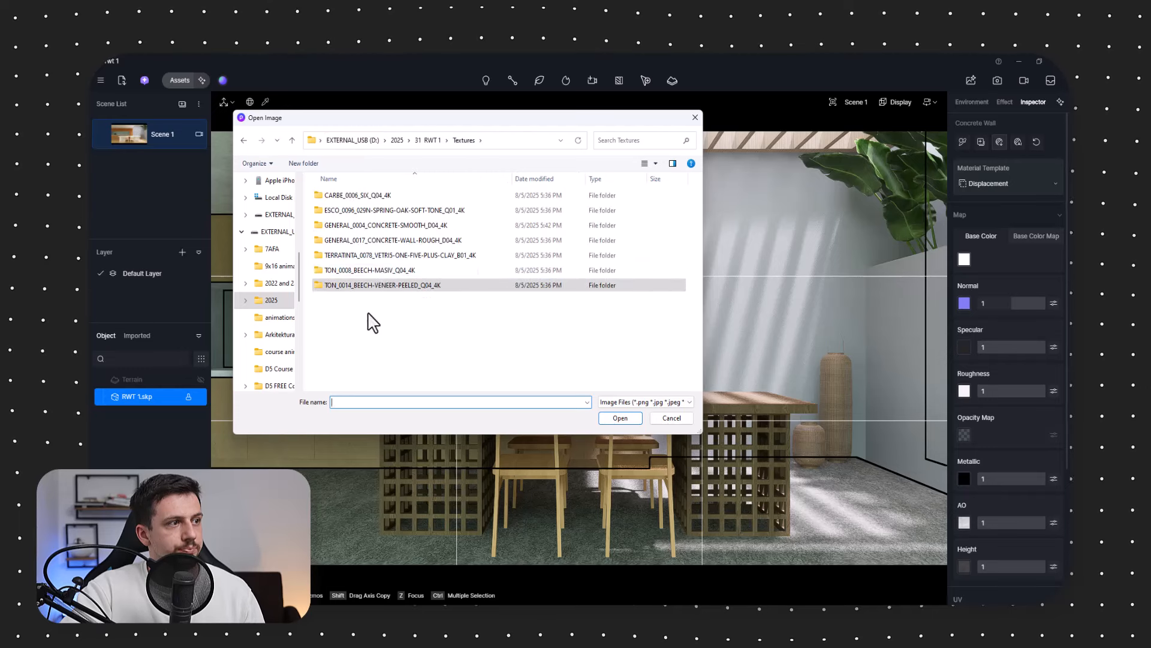
pyautogui.doubleClick(384, 226)
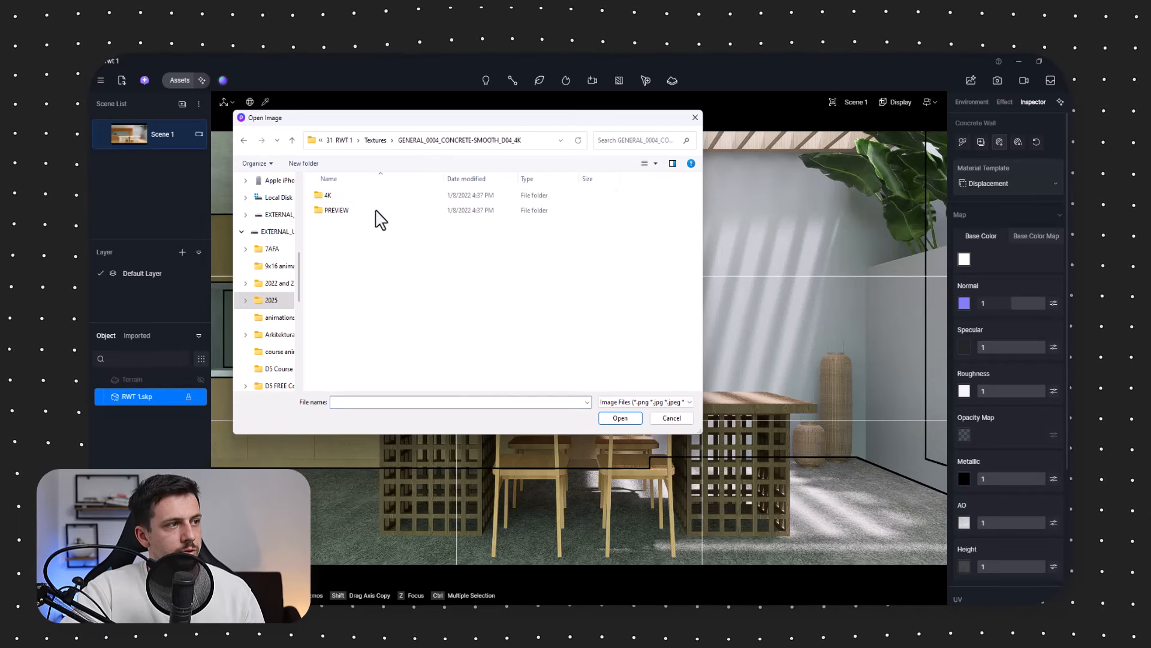
pyautogui.doubleClick(374, 205)
pyautogui.click(363, 204)
pyautogui.keyDown('shift'); pyautogui.click(339, 287); pyautogui.keyUp('shift')
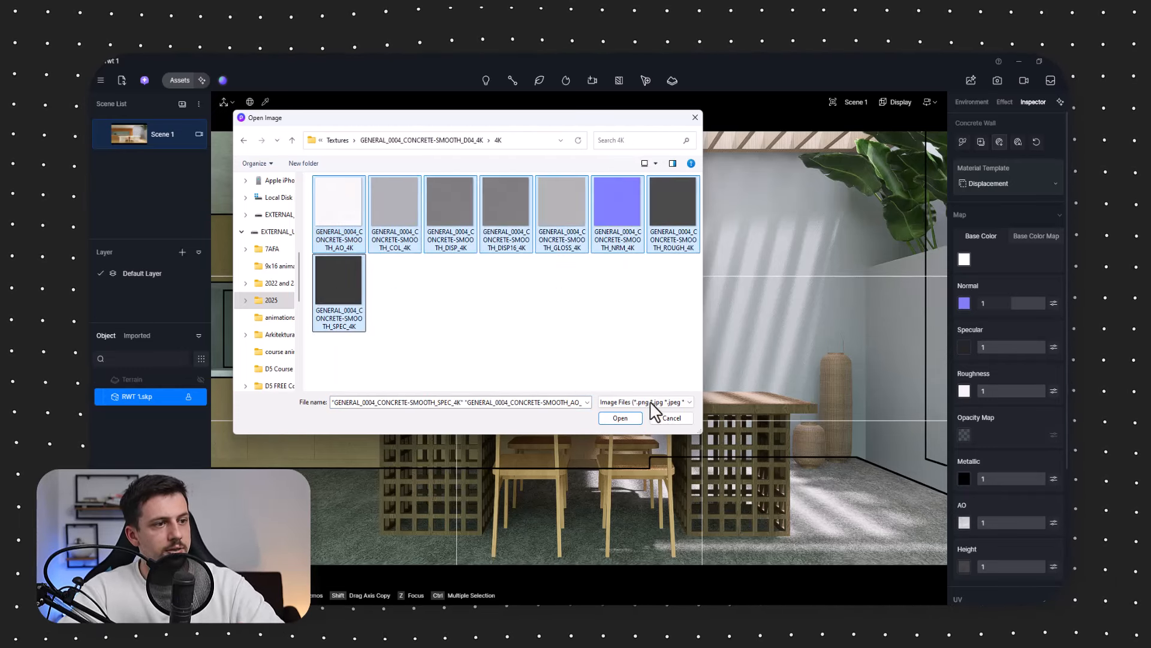
pyautogui.click(621, 420)
pyautogui.click(644, 343)
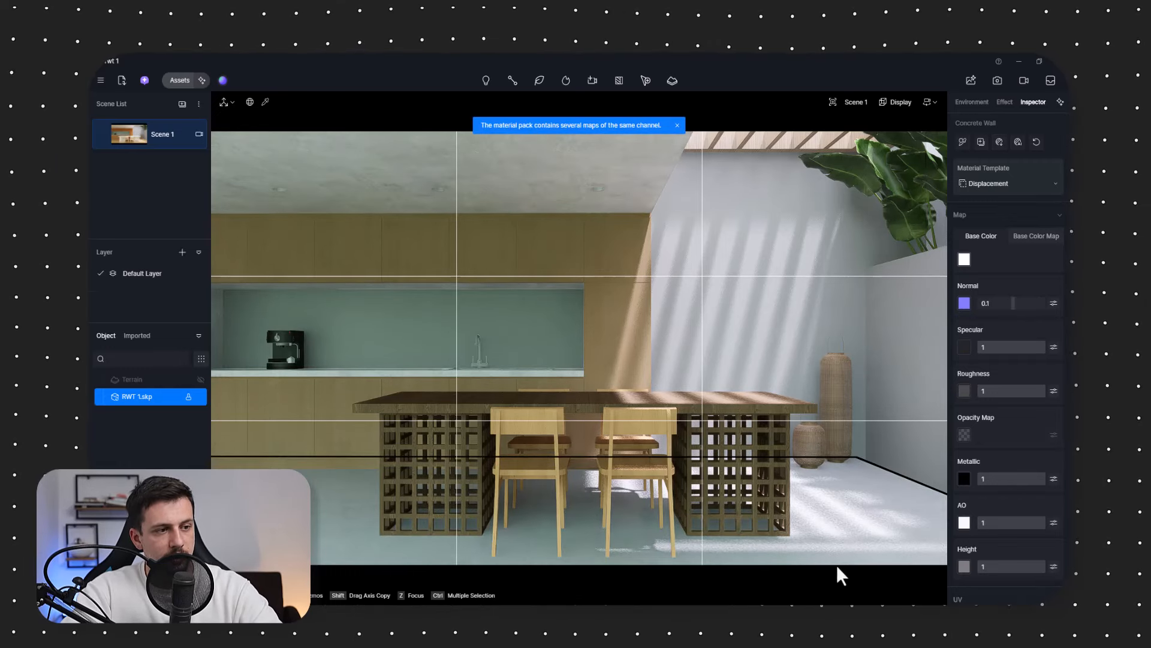
# Step: Darken the concrete floor material's base color slightly to HSV value 88 and deselect the model
pyautogui.click(965, 259)
pyautogui.moveTo(963, 310); pyautogui.dragTo(962, 306)
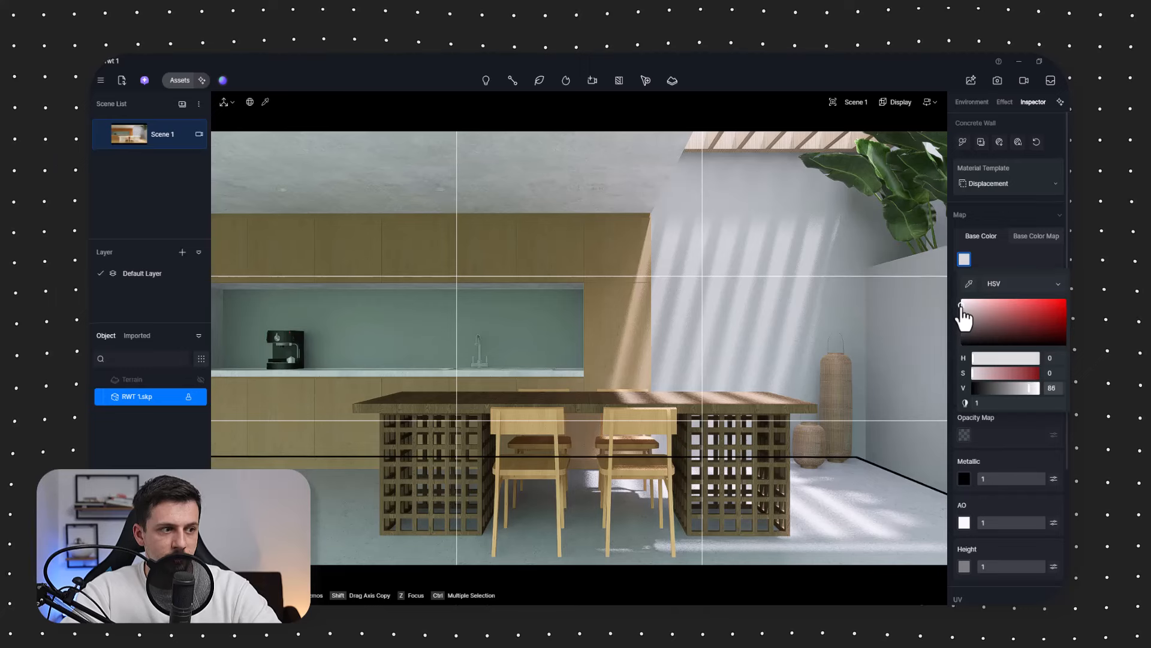
pyautogui.click(541, 597)
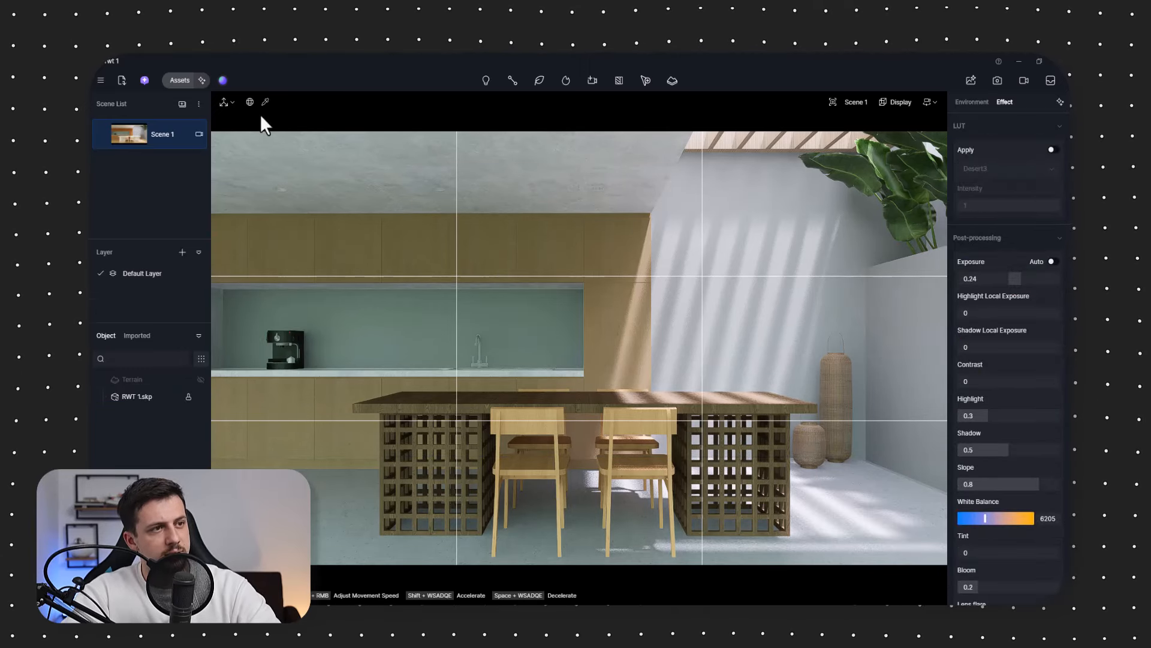
# Step: Batch import the 4K maps of GENERAL_0017_CONCRETE-WALL-ROUGH_D04_4K onto the wall beside the kitchen and set its base color to white
pyautogui.click(268, 100)
pyautogui.click(749, 287)
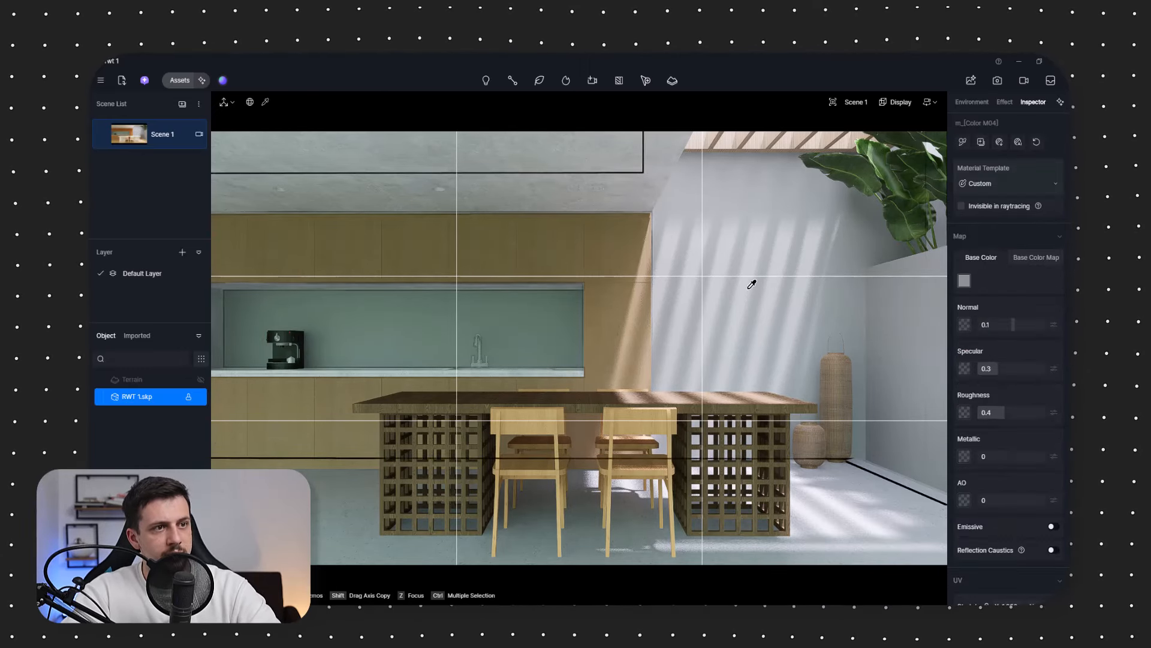
pyautogui.click(983, 144)
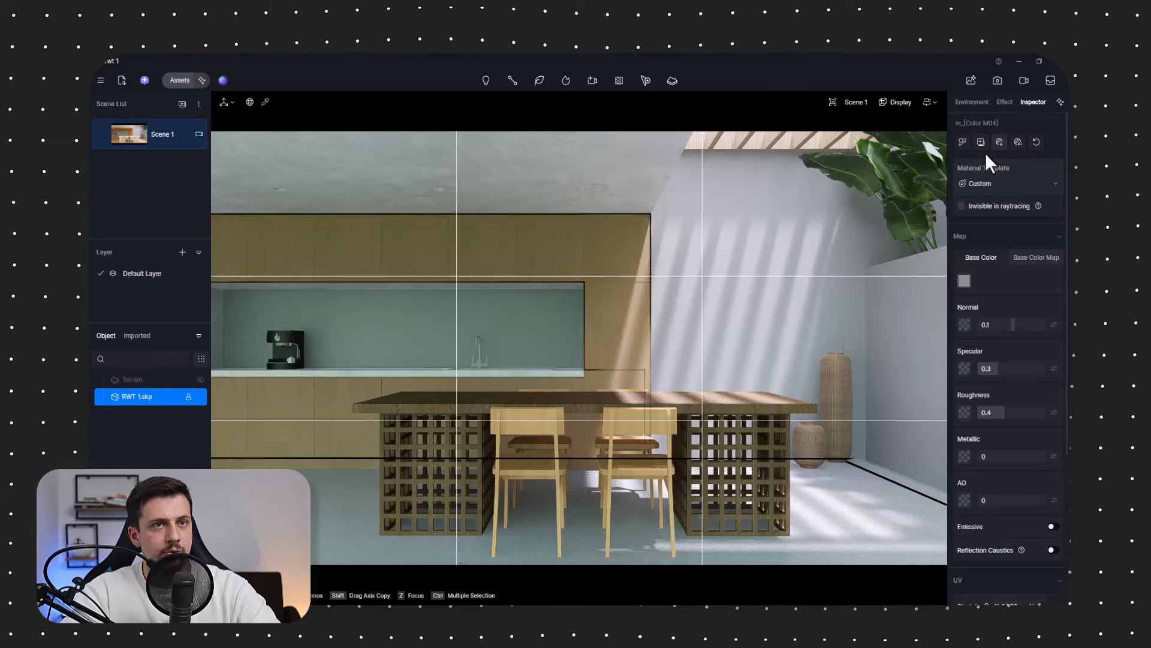
pyautogui.click(347, 137)
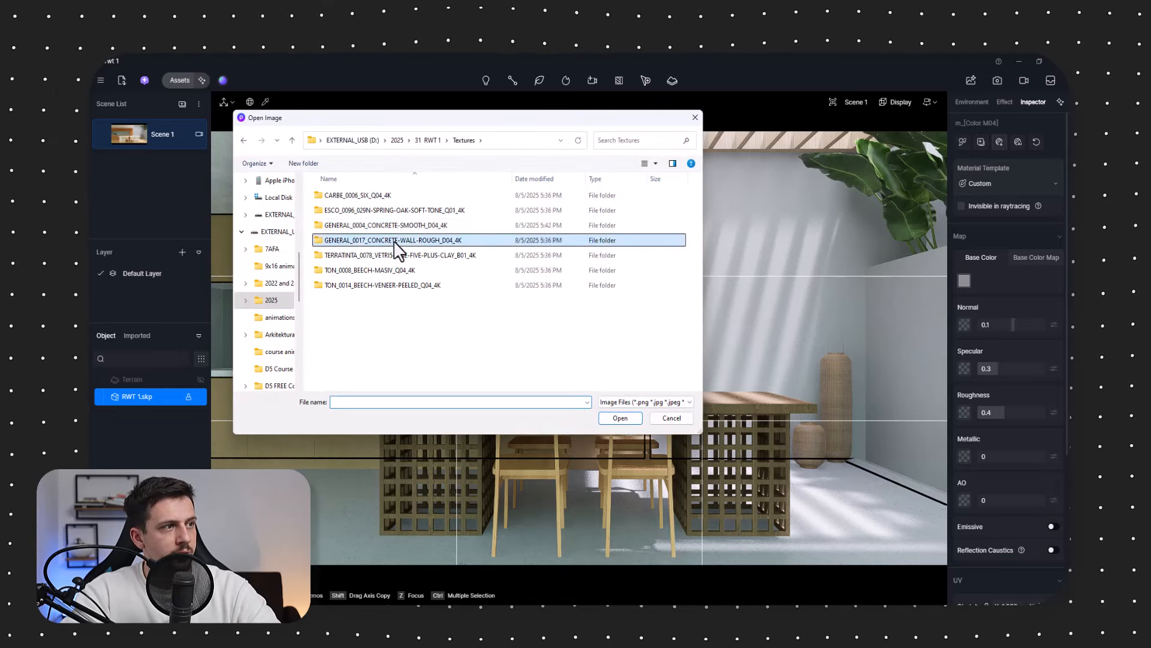
pyautogui.doubleClick(379, 244)
pyautogui.doubleClick(352, 198)
pyautogui.click(335, 214)
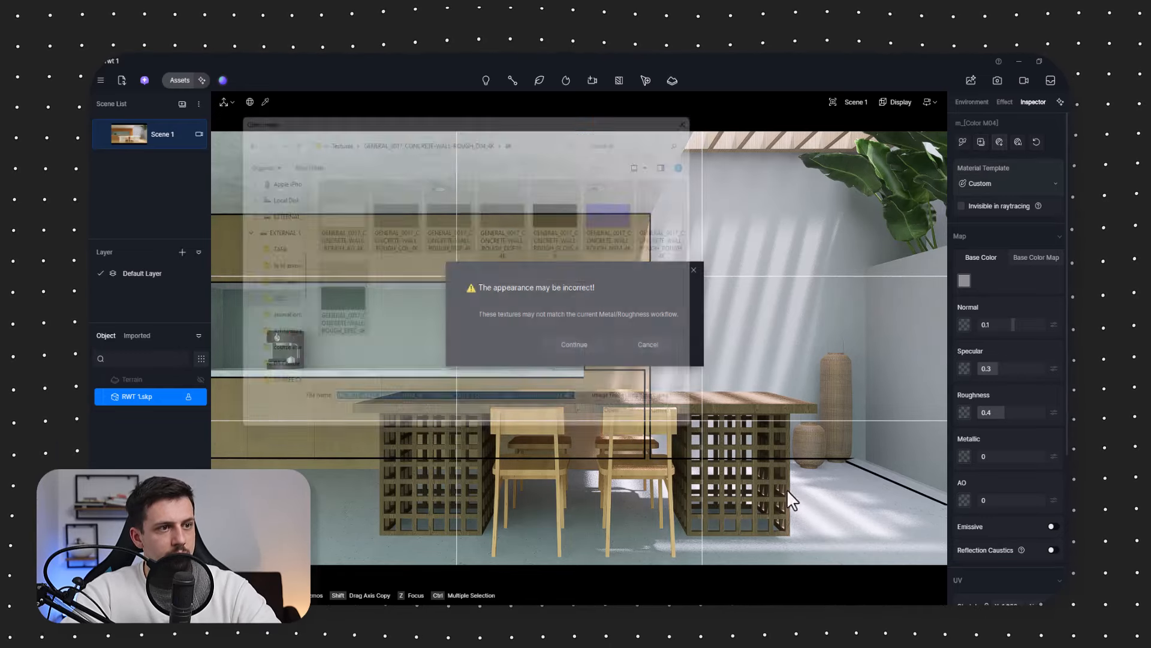
pyautogui.click(642, 345)
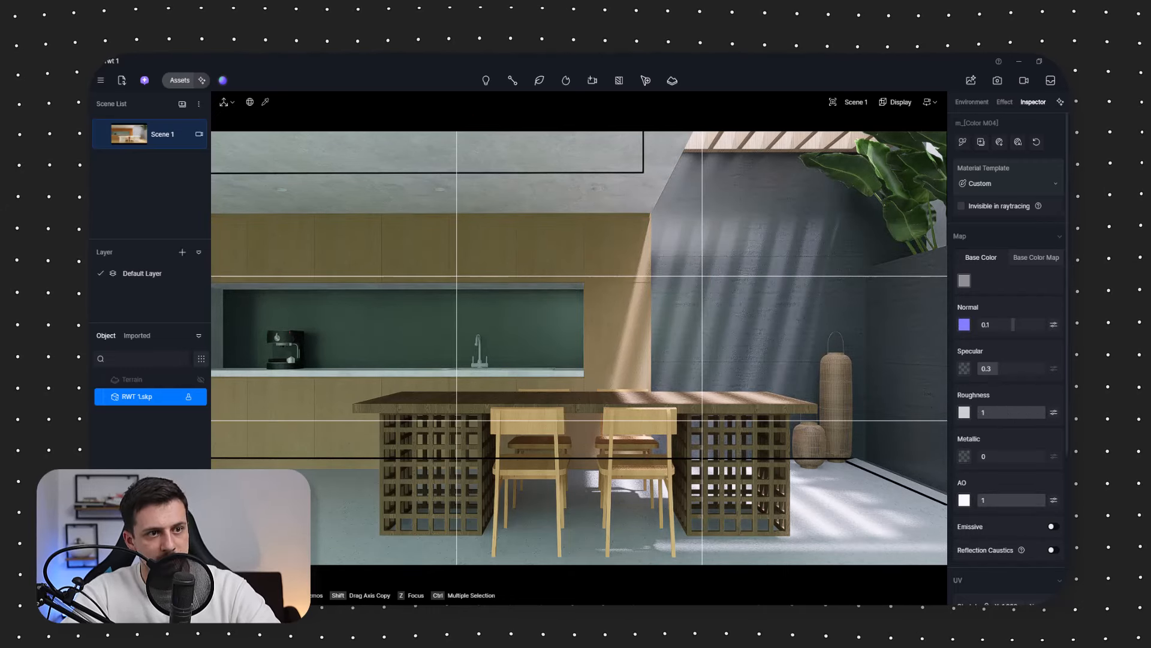
pyautogui.click(964, 281)
pyautogui.moveTo(966, 341); pyautogui.dragTo(954, 323)
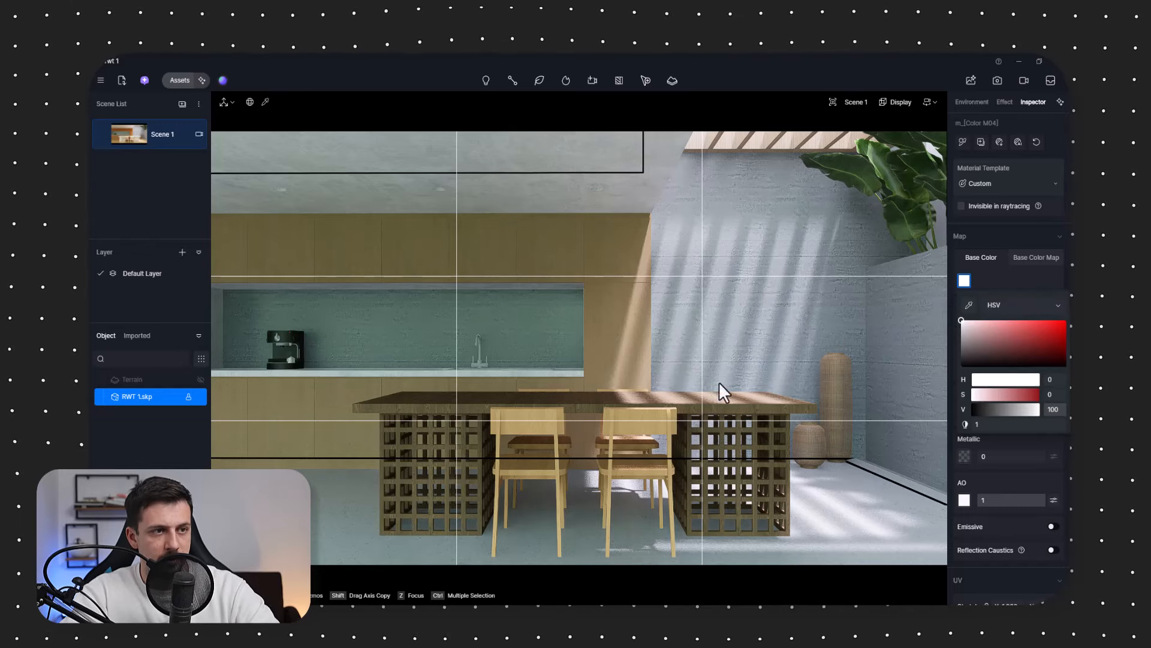
# Step: Batch import the 4K maps of TERRATINTA_0078_VETRIS-ONE-FIVE-PLUS-CLAY_B01_4K onto the kitchen backsplash material, continuing despite the workflow mismatch
pyautogui.click(545, 308)
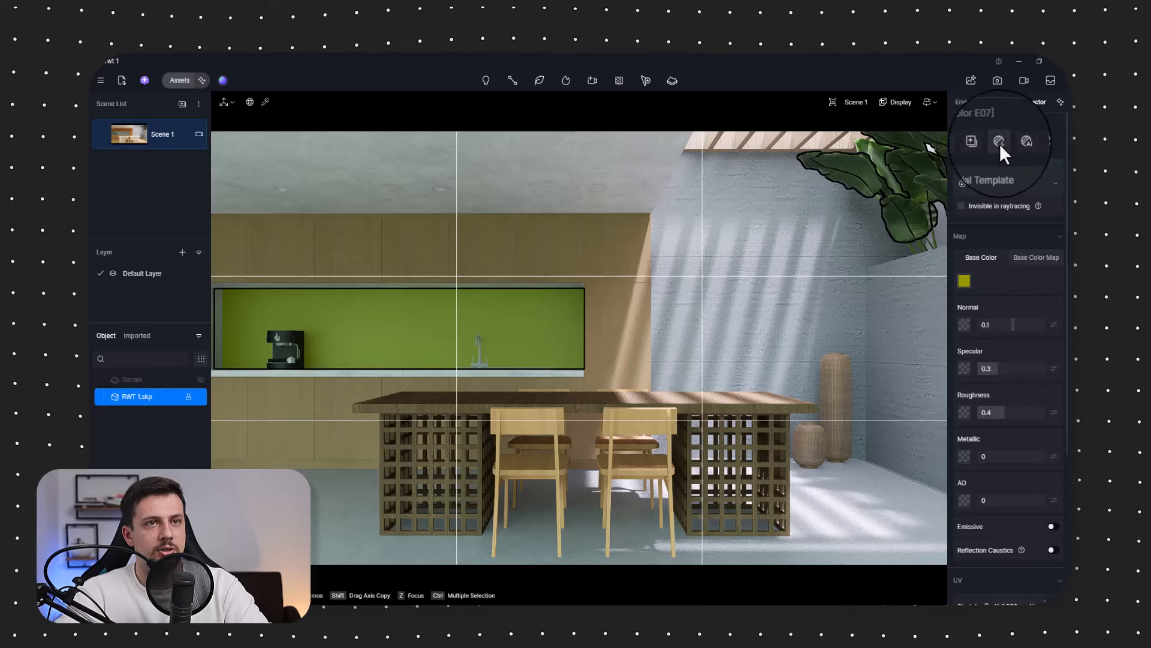
pyautogui.click(999, 143)
pyautogui.click(337, 141)
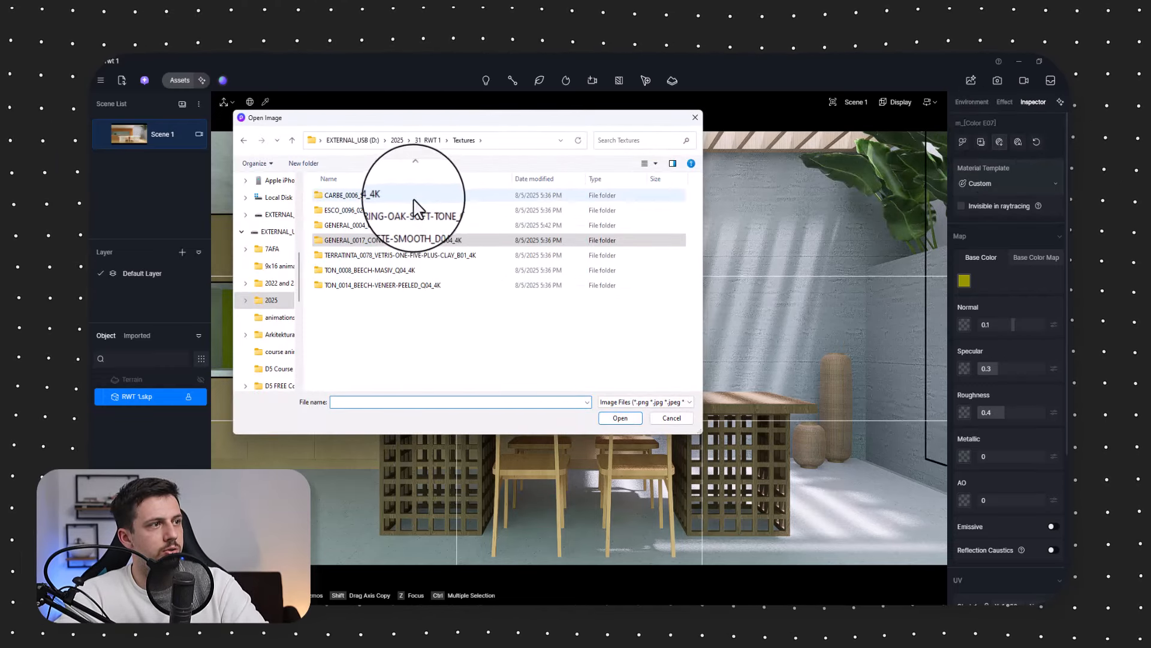
pyautogui.doubleClick(439, 255)
pyautogui.doubleClick(393, 205)
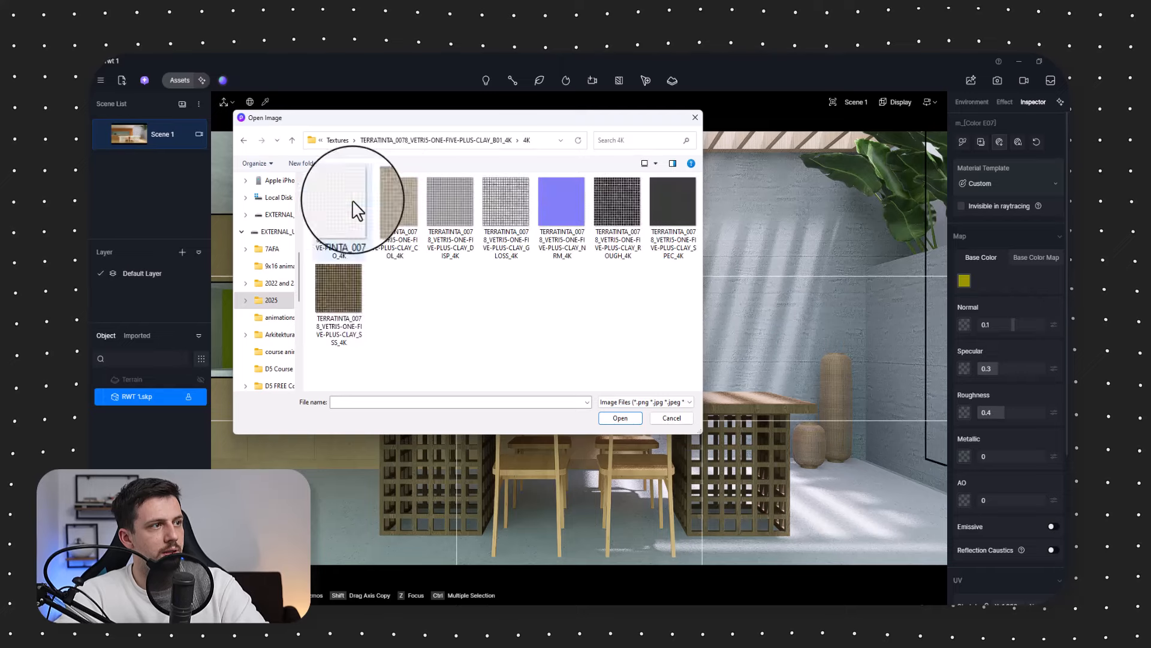
pyautogui.click(352, 211)
pyautogui.click(621, 418)
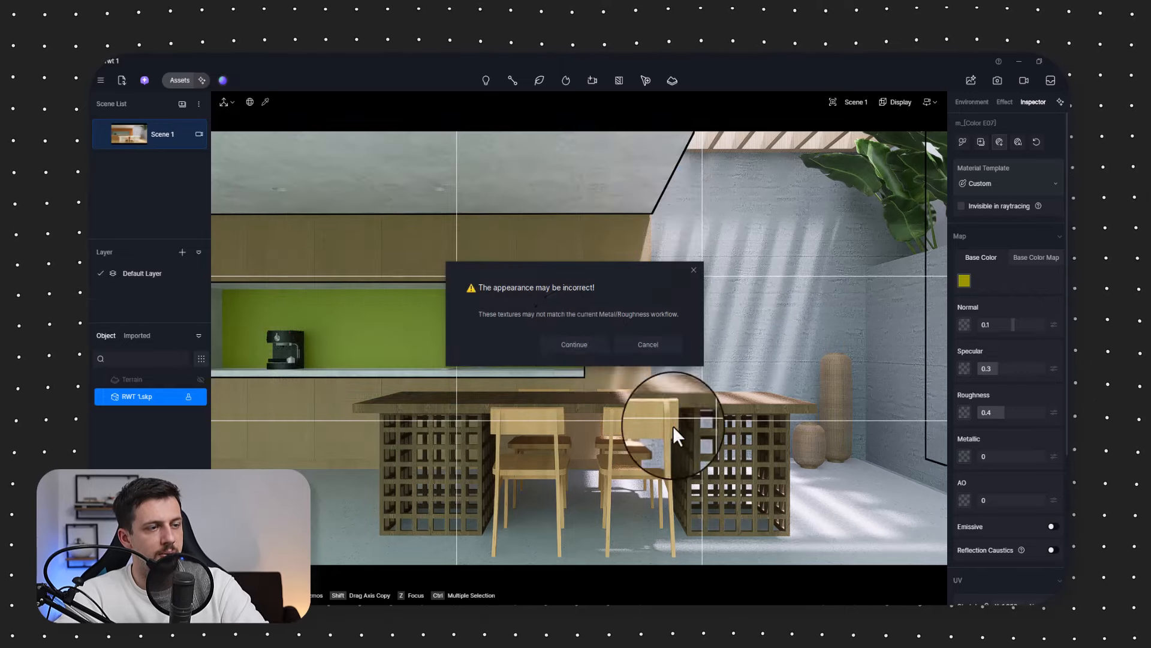
pyautogui.click(575, 343)
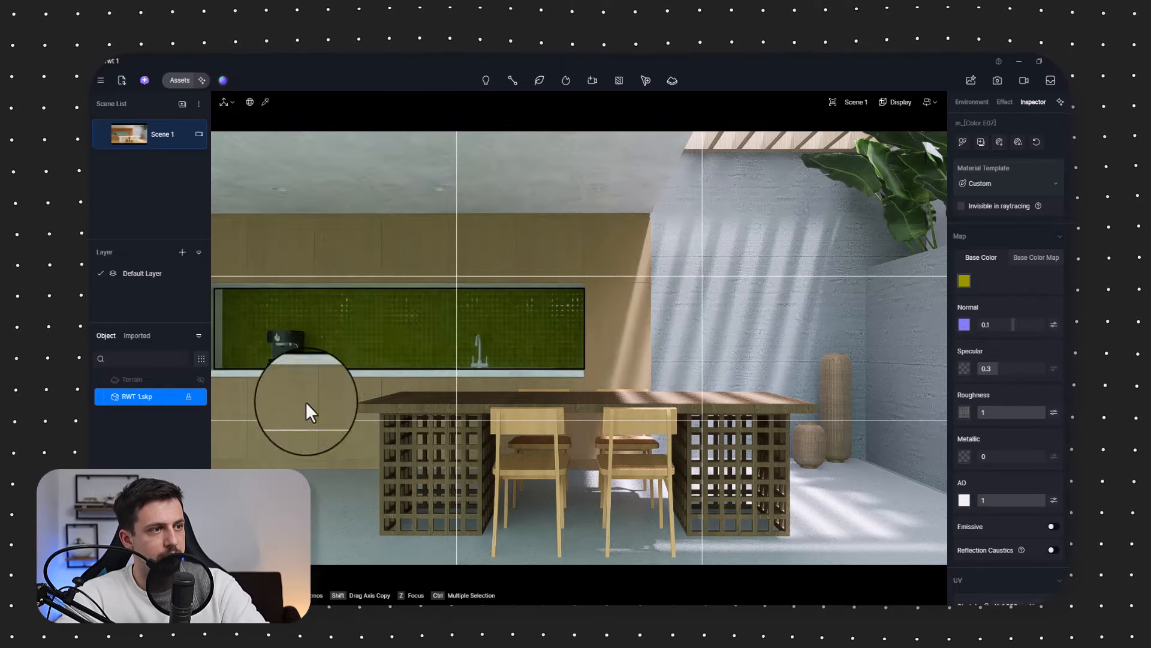
# Step: Soften the backsplash tiles' base color to a muted, less saturated green, update Scene 1 and deselect the model
pyautogui.click(965, 280)
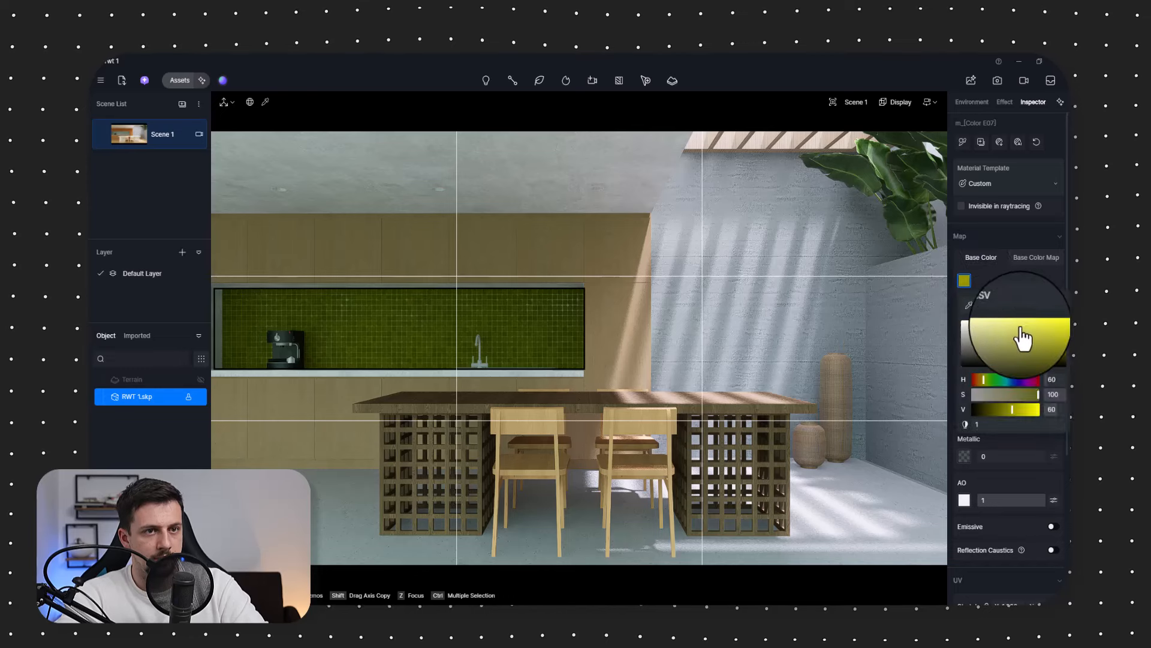
pyautogui.click(1023, 334)
pyautogui.moveTo(1024, 339)
pyautogui.mouseDown()
pyautogui.moveTo(1009, 336)
pyautogui.moveTo(1011, 354)
pyautogui.moveTo(987, 337)
pyautogui.moveTo(1041, 347)
pyautogui.moveTo(1016, 344)
pyautogui.mouseUp()
pyautogui.moveTo(984, 379); pyautogui.dragTo(986, 379)
pyautogui.click(996, 336)
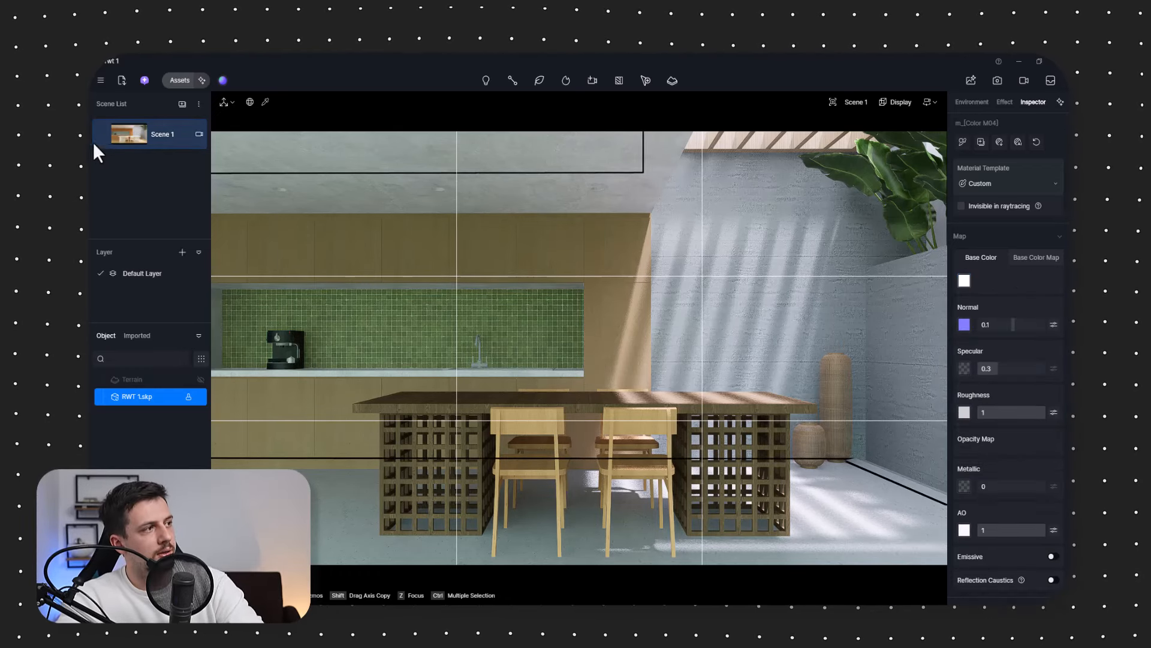
pyautogui.click(103, 134)
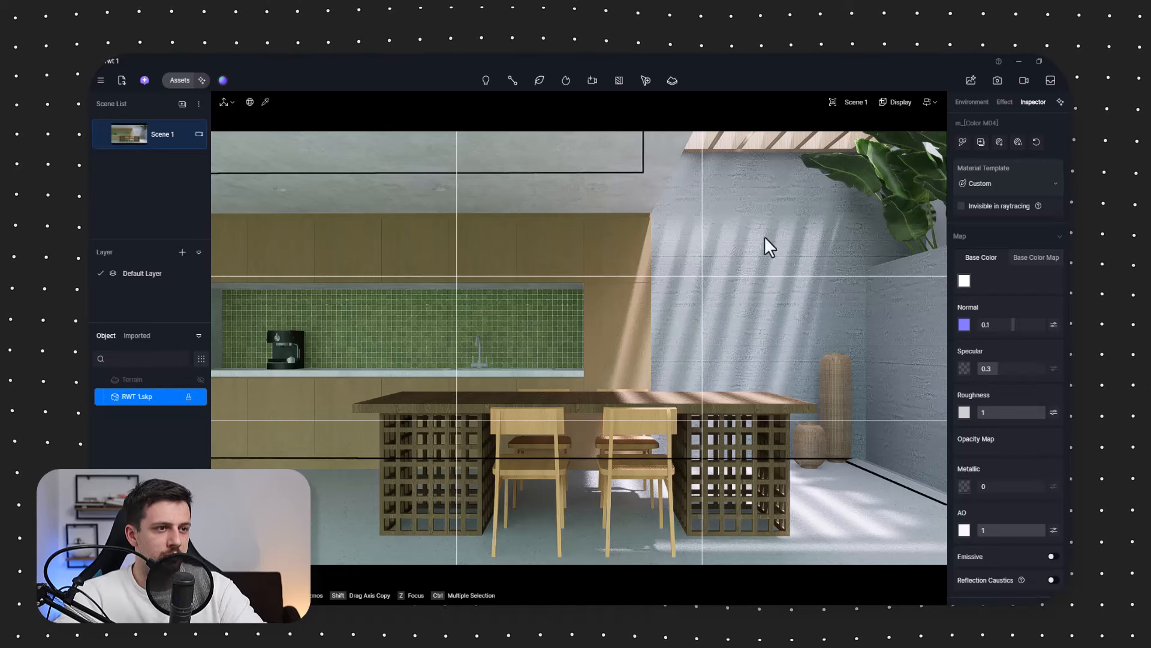
pyautogui.press('Escape')
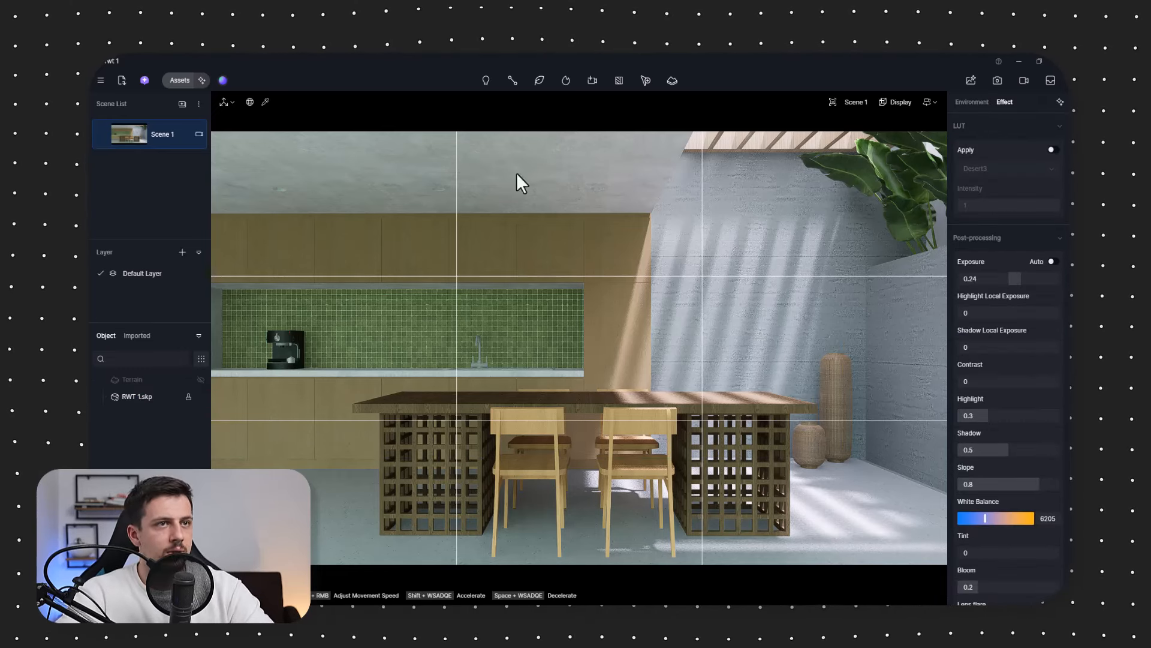
# Step: Enable ambient occlusion with its preview overlay, setting the AO radius to 180 and the overlay strength to 6.8
pyautogui.click(980, 101)
pyautogui.scroll(-5, 1019, 246)
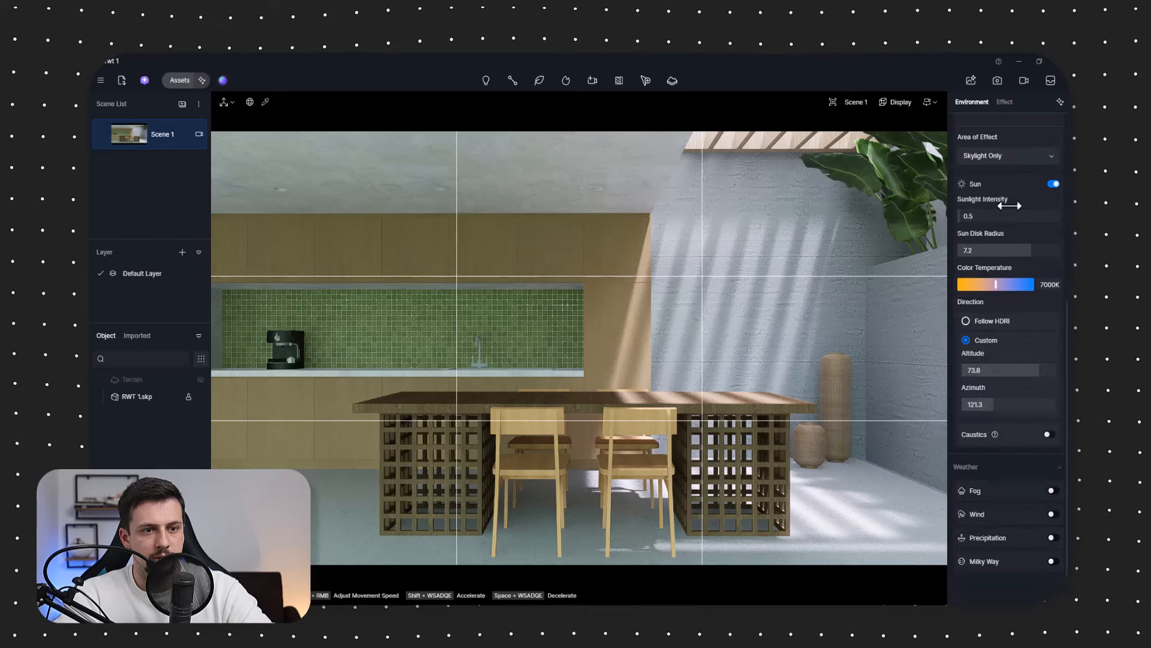
pyautogui.click(1006, 105)
pyautogui.scroll(-5, 1009, 558)
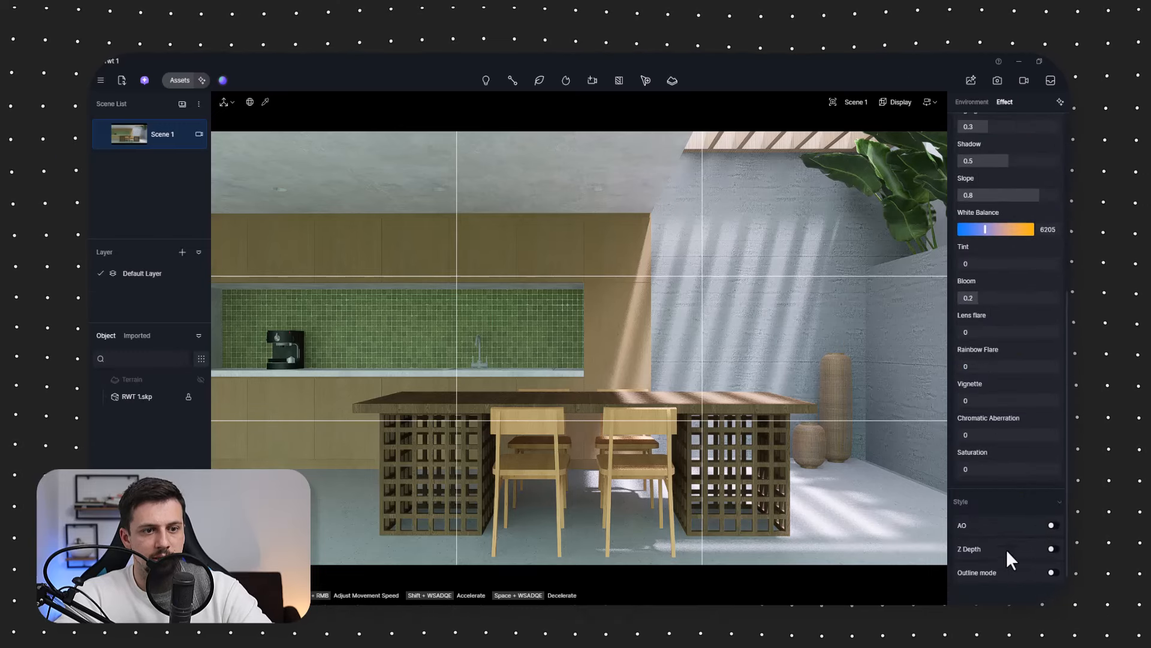
pyautogui.click(1051, 525)
pyautogui.scroll(-2, 1021, 543)
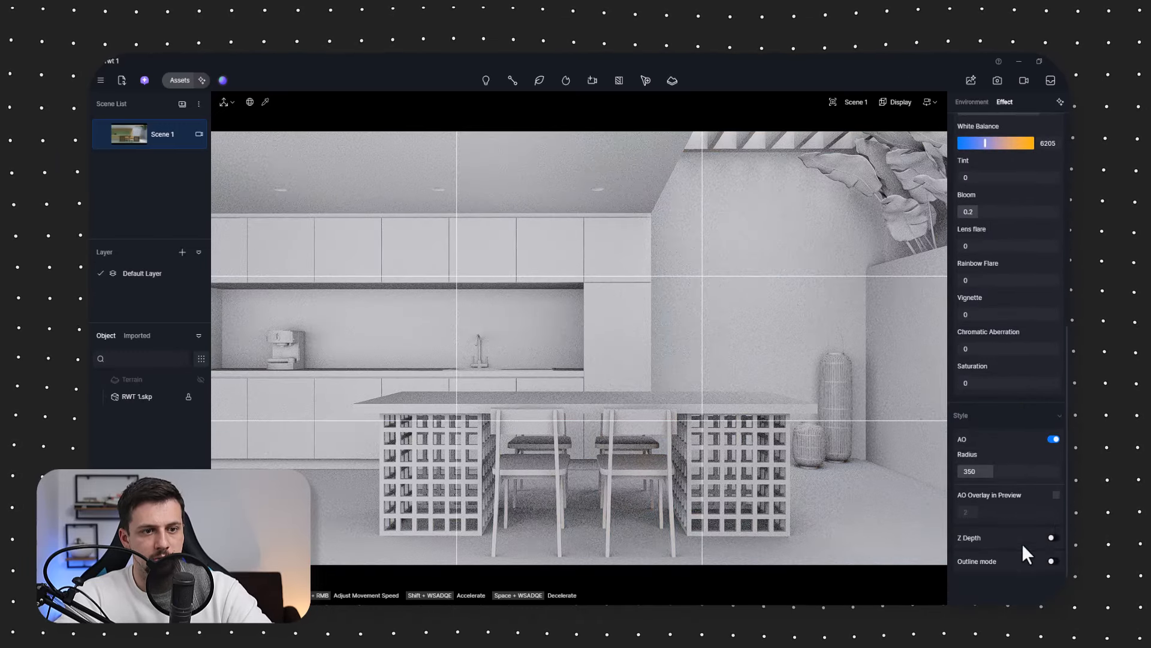
pyautogui.click(1055, 494)
pyautogui.moveTo(997, 516)
pyautogui.mouseDown()
pyautogui.moveTo(1062, 520)
pyautogui.moveTo(1041, 514)
pyautogui.mouseUp()
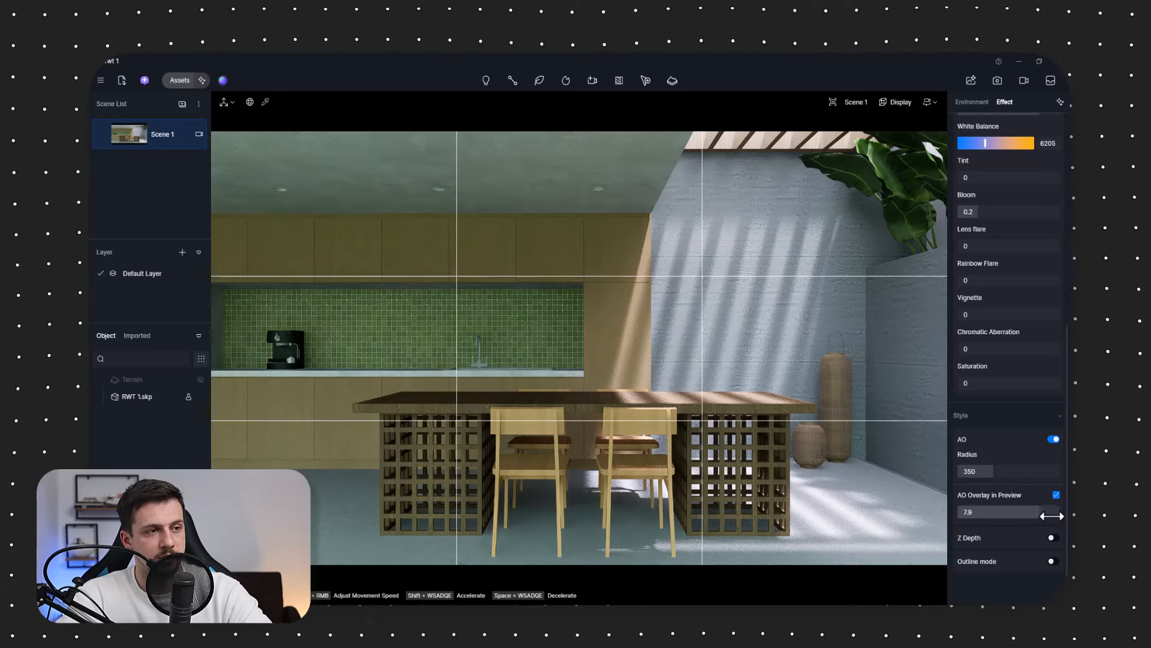
pyautogui.moveTo(993, 471)
pyautogui.mouseDown()
pyautogui.moveTo(1041, 472)
pyautogui.moveTo(951, 478)
pyautogui.moveTo(1001, 478)
pyautogui.moveTo(974, 474)
pyautogui.mouseUp()
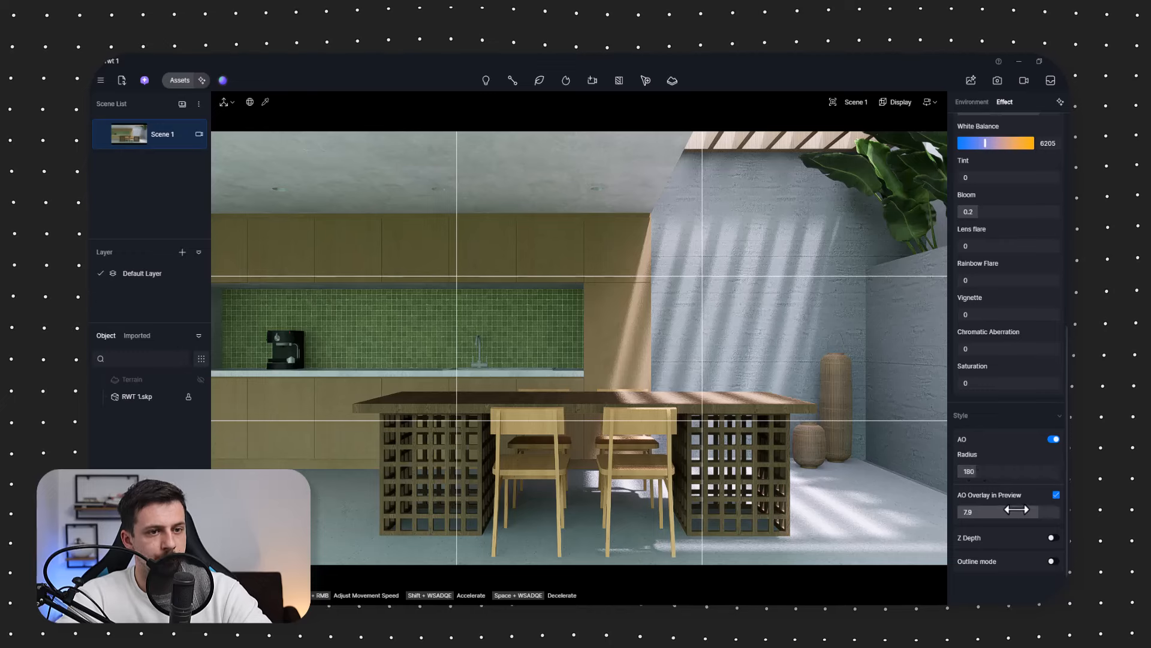
pyautogui.moveTo(1018, 509); pyautogui.dragTo(1006, 509)
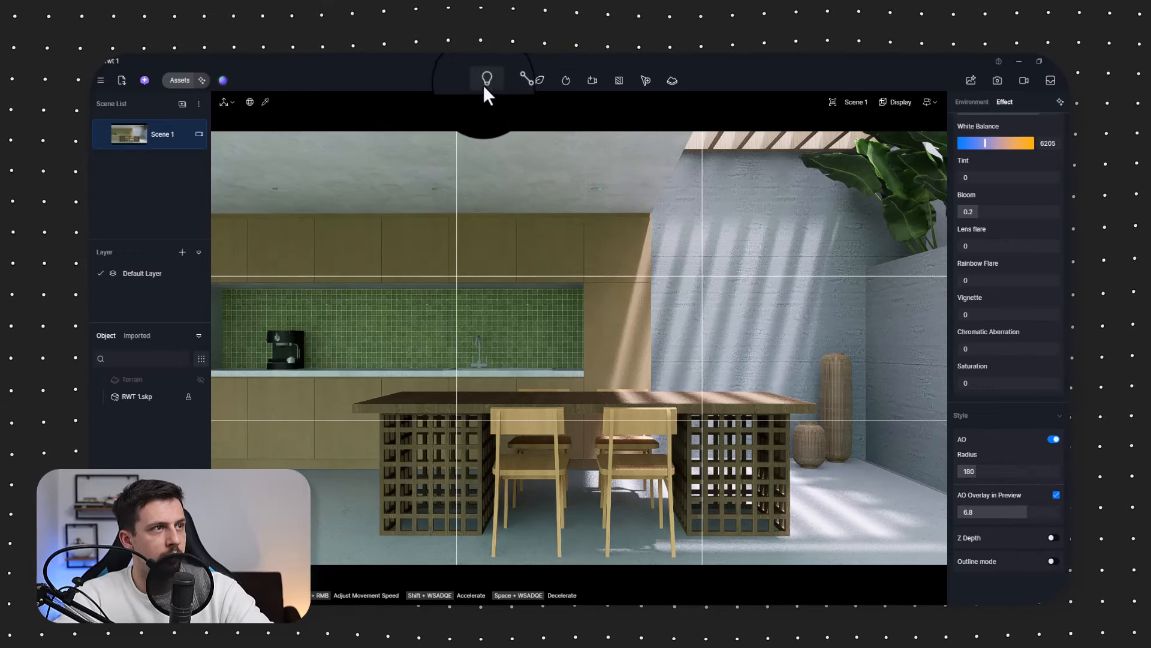
# Step: Place a spot light at the first ceiling downlight above the kitchen and copy it to the other two downlights
pyautogui.moveTo(484, 84)
pyautogui.click(507, 113)
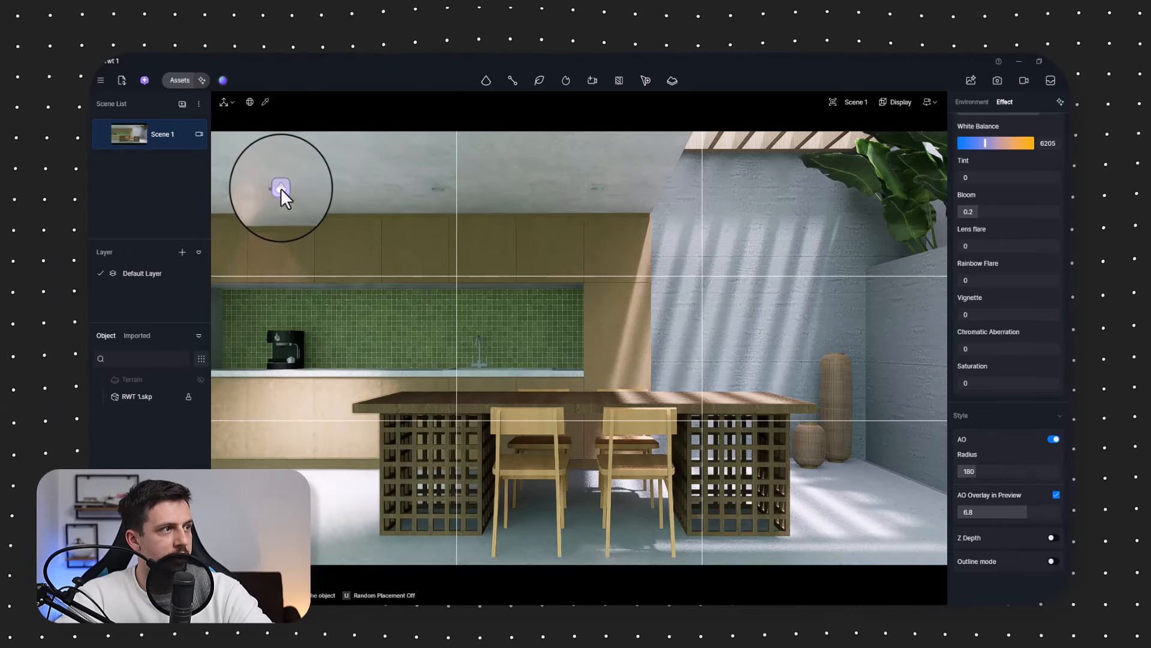
pyautogui.click(280, 190)
pyautogui.keyDown('alt'); pyautogui.moveTo(465, 207); pyautogui.dragTo(637, 193); pyautogui.keyUp('alt')
# Step: Apply the IES 03 profile to all three spot lights, with intensity 1.5 lm and color temperature 4650
pyautogui.keyDown('shift'); pyautogui.click(141, 448); pyautogui.keyUp('shift')
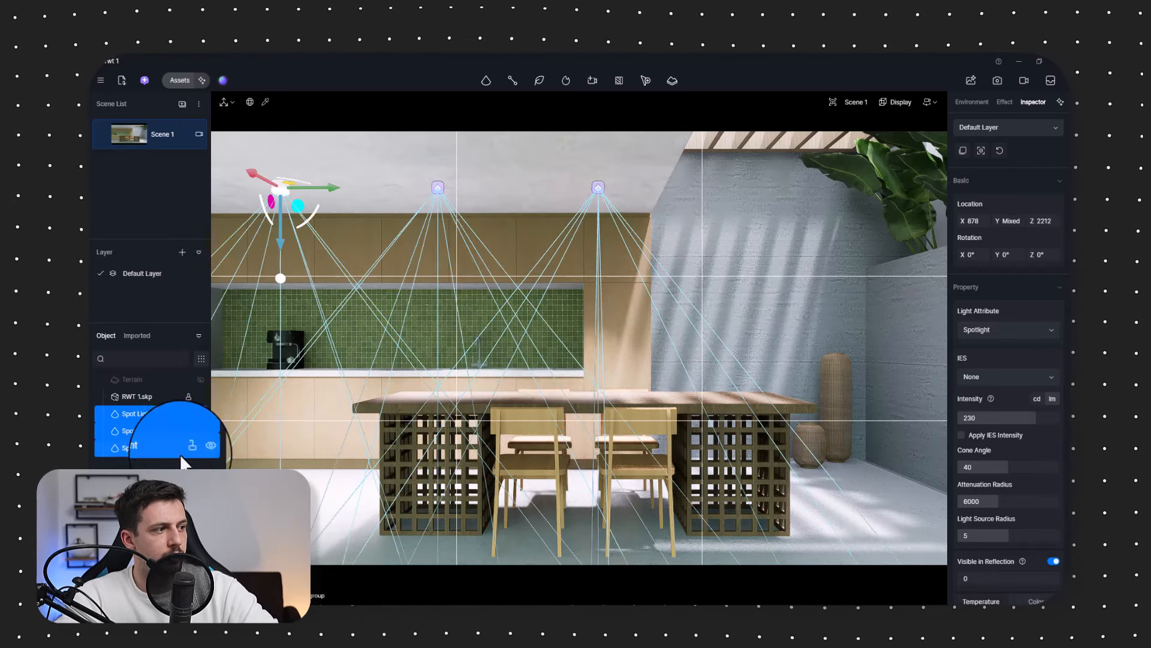
pyautogui.moveTo(1039, 420); pyautogui.dragTo(972, 419)
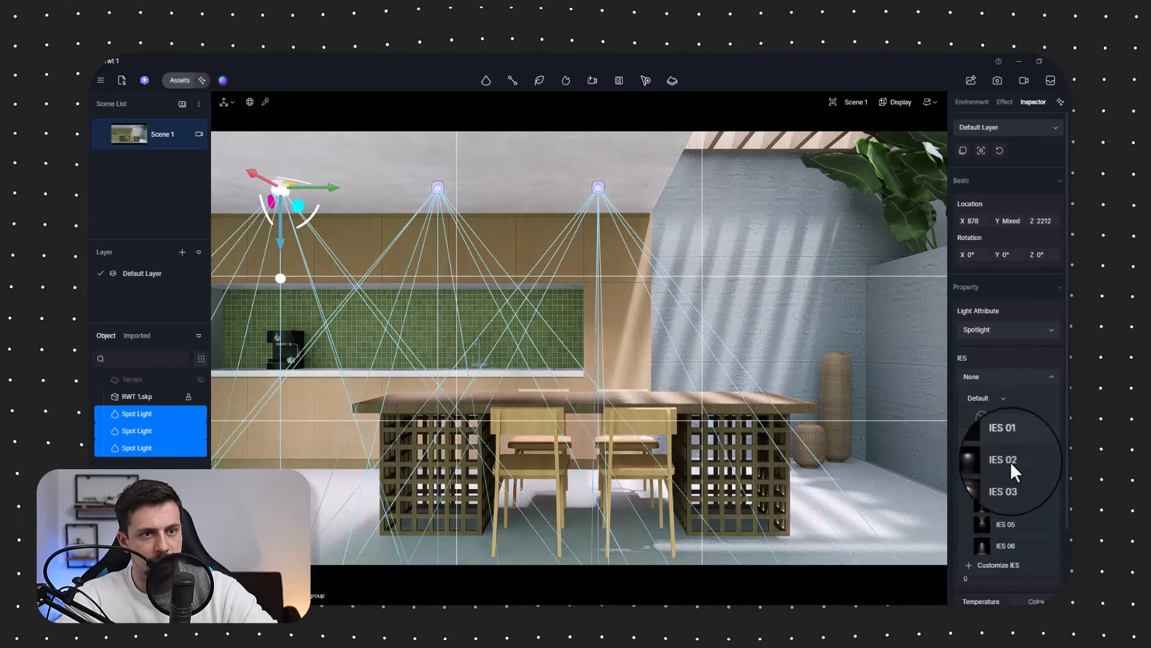
pyautogui.click(1008, 490)
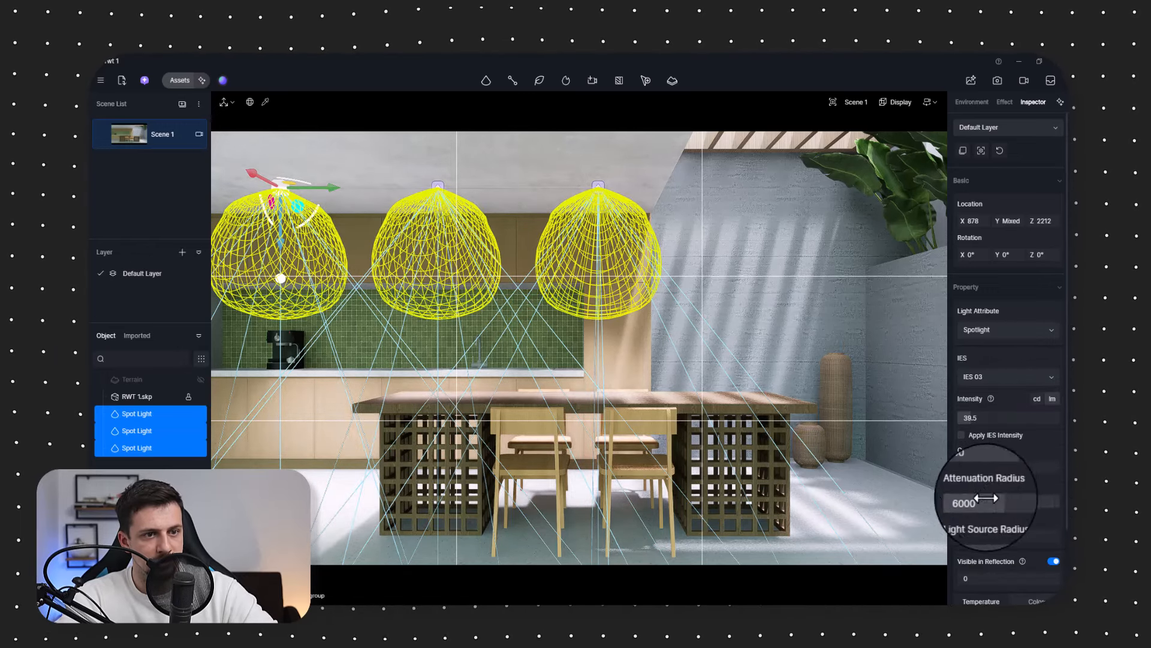
pyautogui.moveTo(974, 418); pyautogui.dragTo(971, 417)
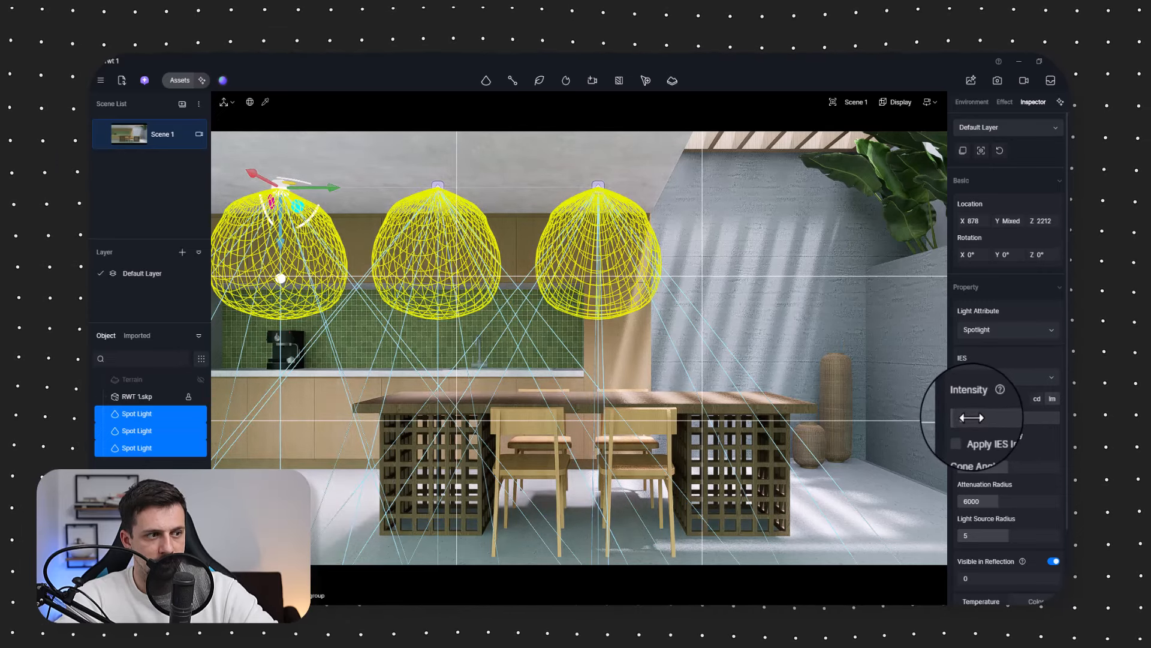
pyautogui.click(977, 418)
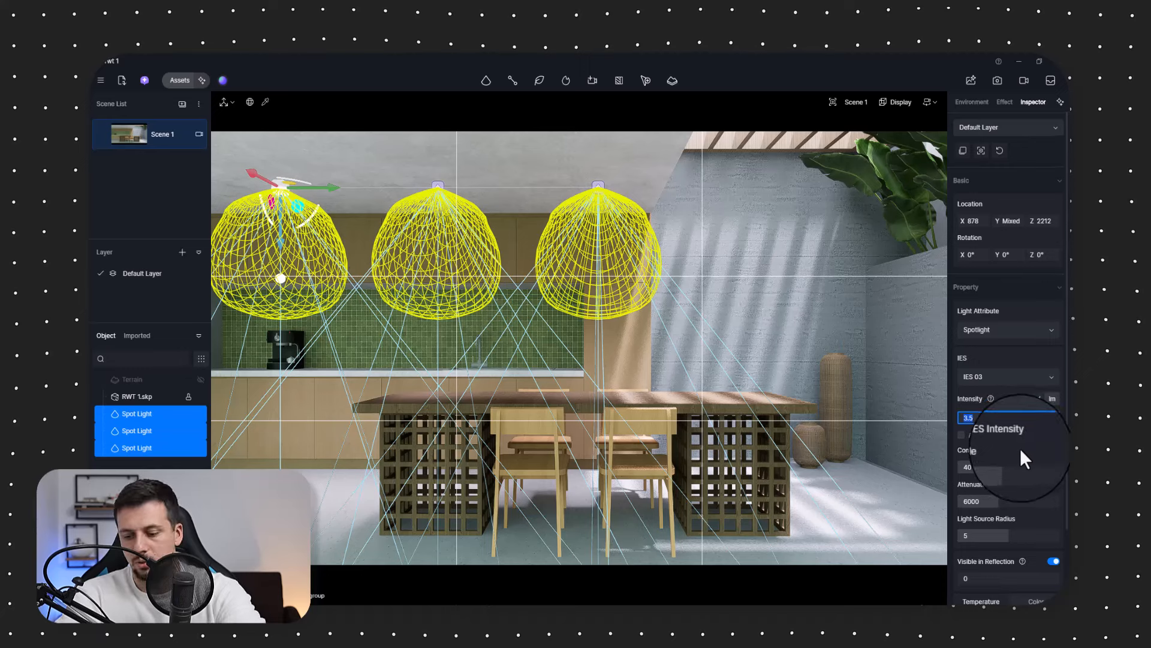
pyautogui.write('1.5')
pyautogui.scroll(-2, 1013, 480)
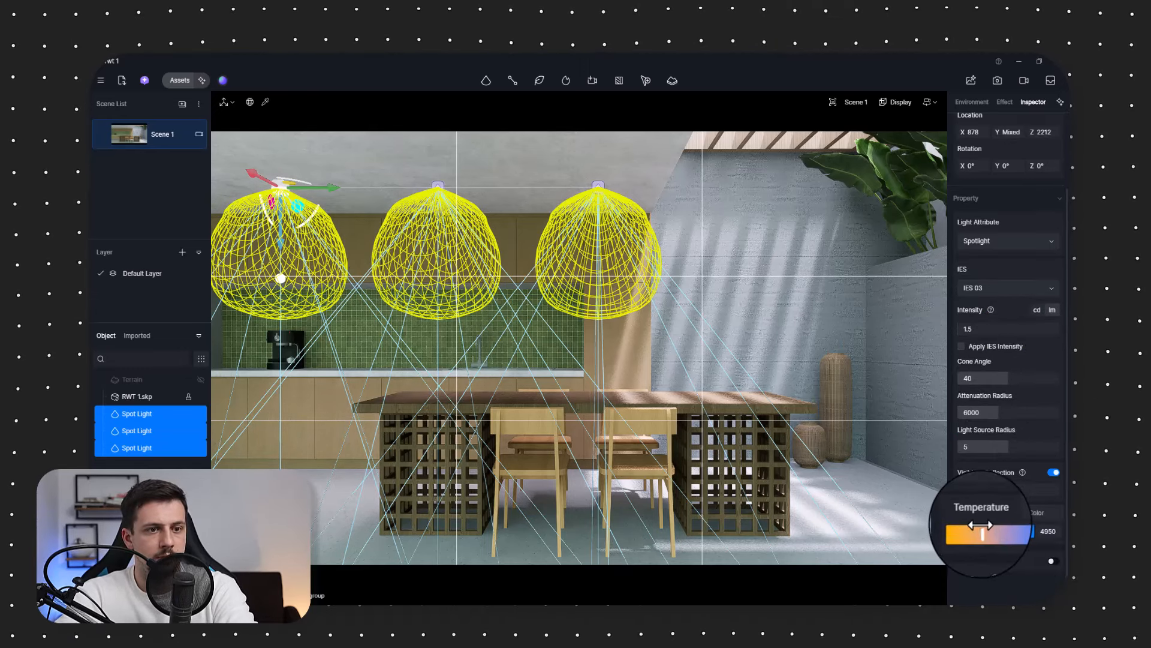
pyautogui.moveTo(981, 526); pyautogui.dragTo(980, 525)
# Step: Try spot light intensities of 2 and 5 lm, then settle on 3.5 lm with a color temperature of 5650
pyautogui.click(984, 329)
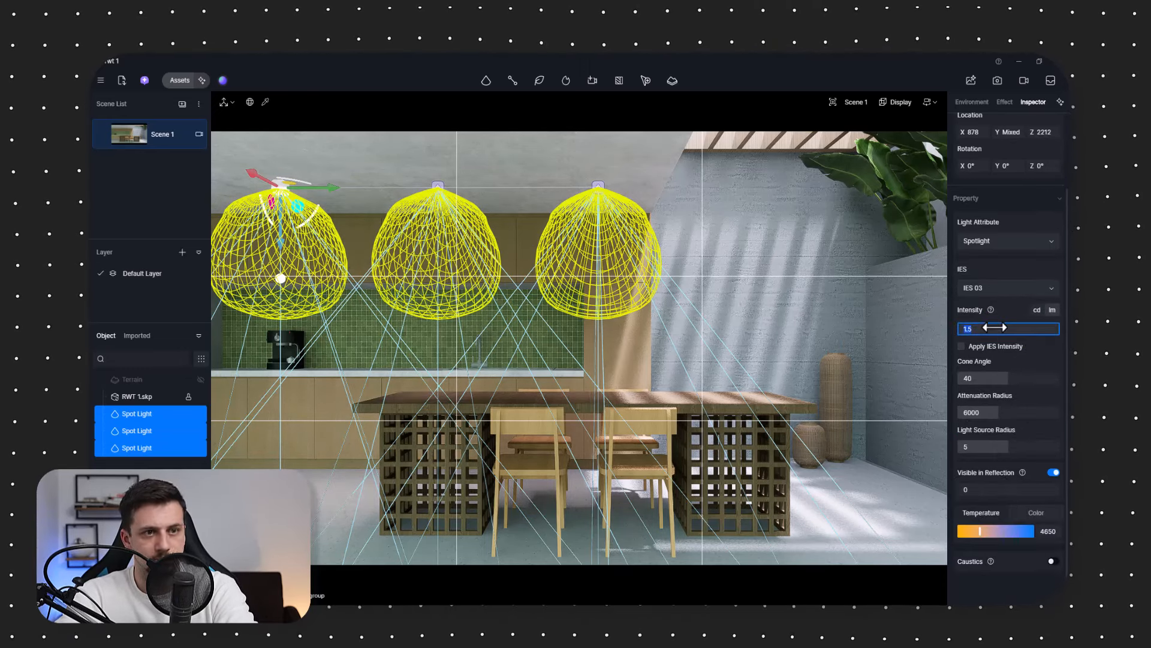
pyautogui.write('2')
pyautogui.press('Return')
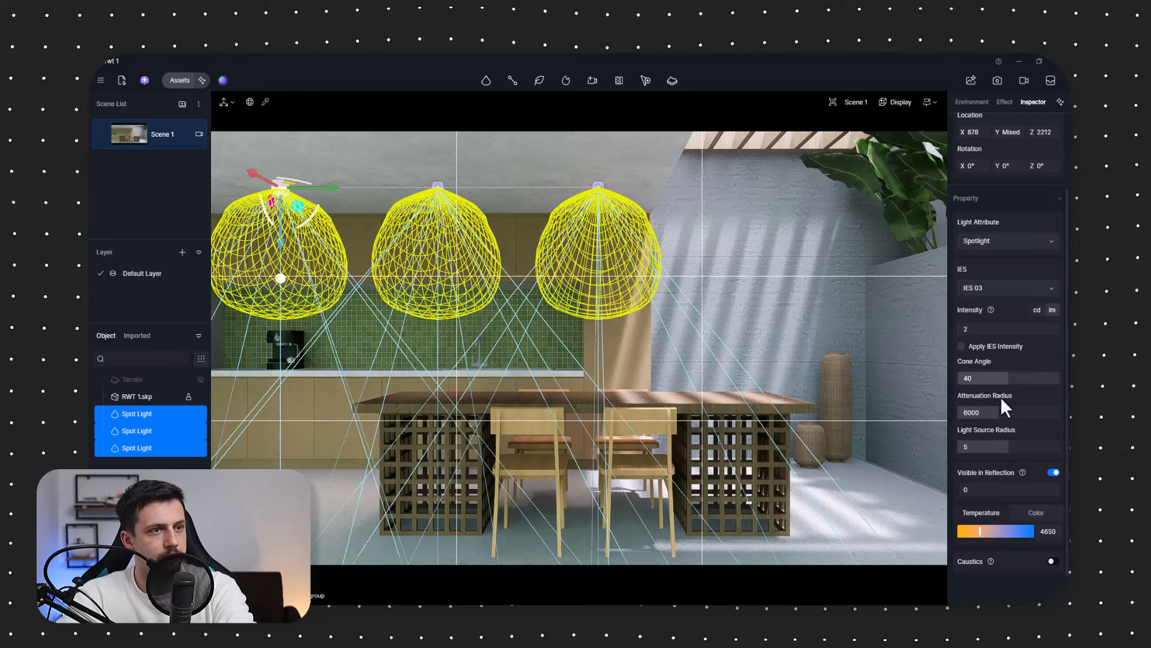
pyautogui.click(983, 329)
pyautogui.write('5')
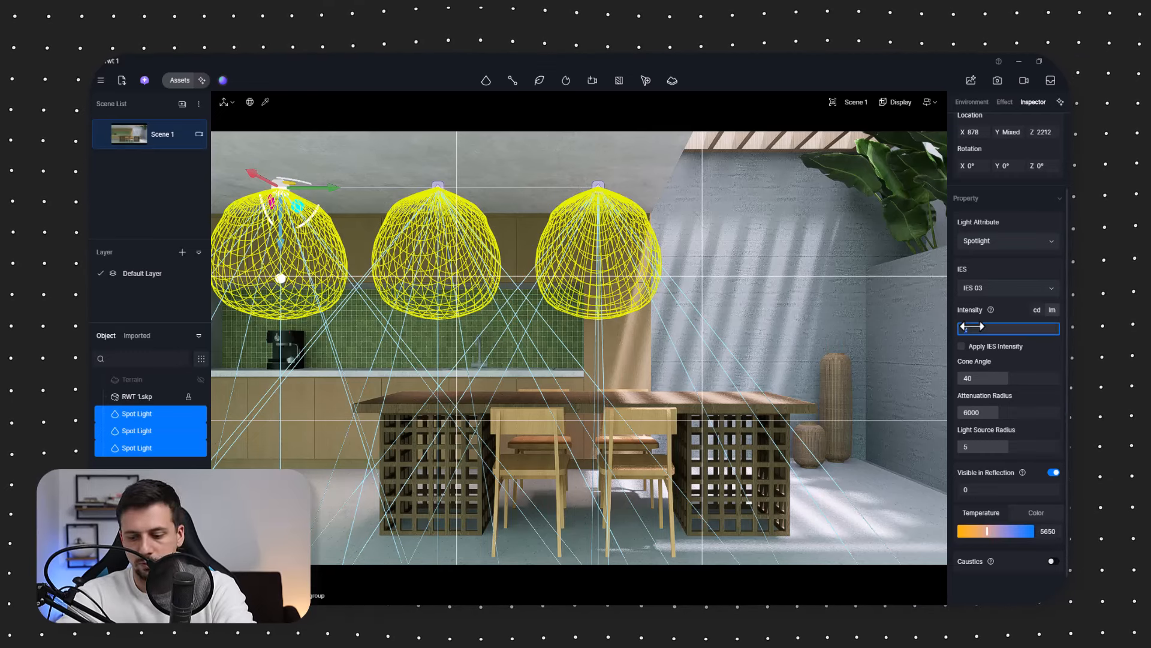
pyautogui.press('Return')
pyautogui.click(1020, 329)
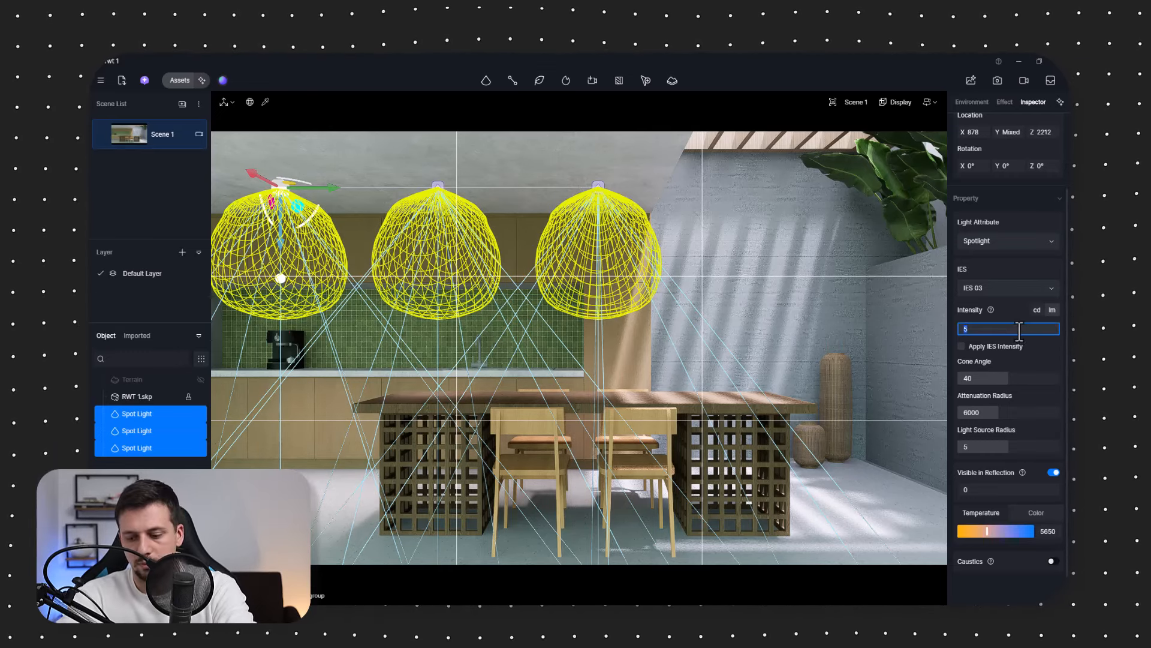
pyautogui.click(822, 348)
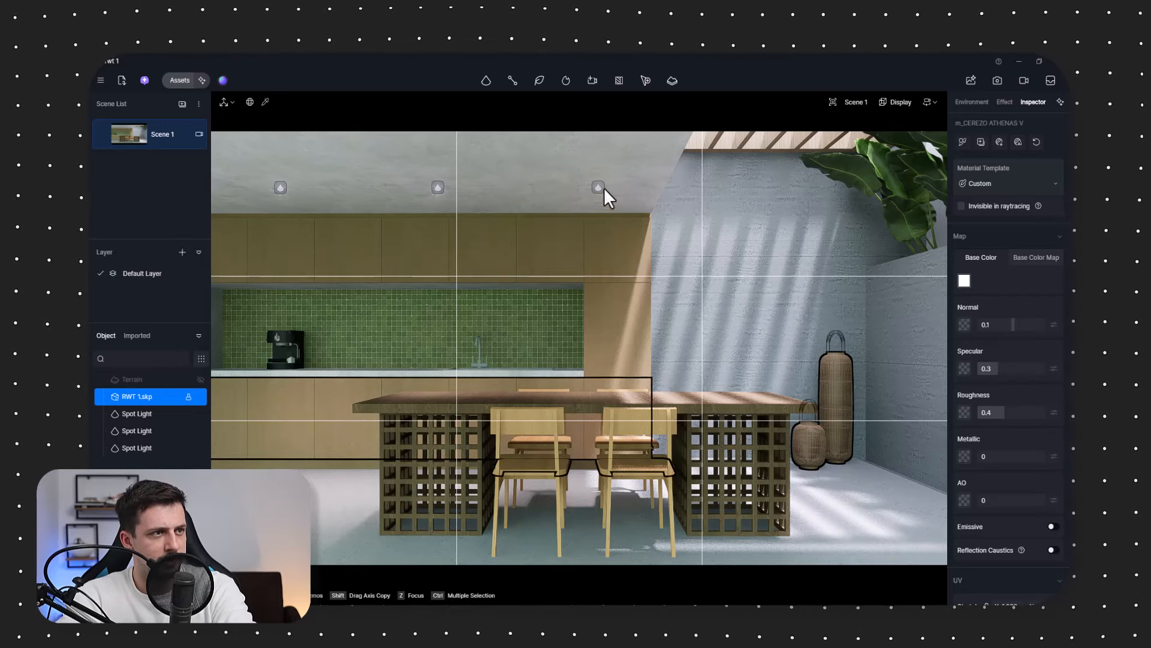
# Step: Hide all three ceiling spot lights in the scene
pyautogui.click(200, 448)
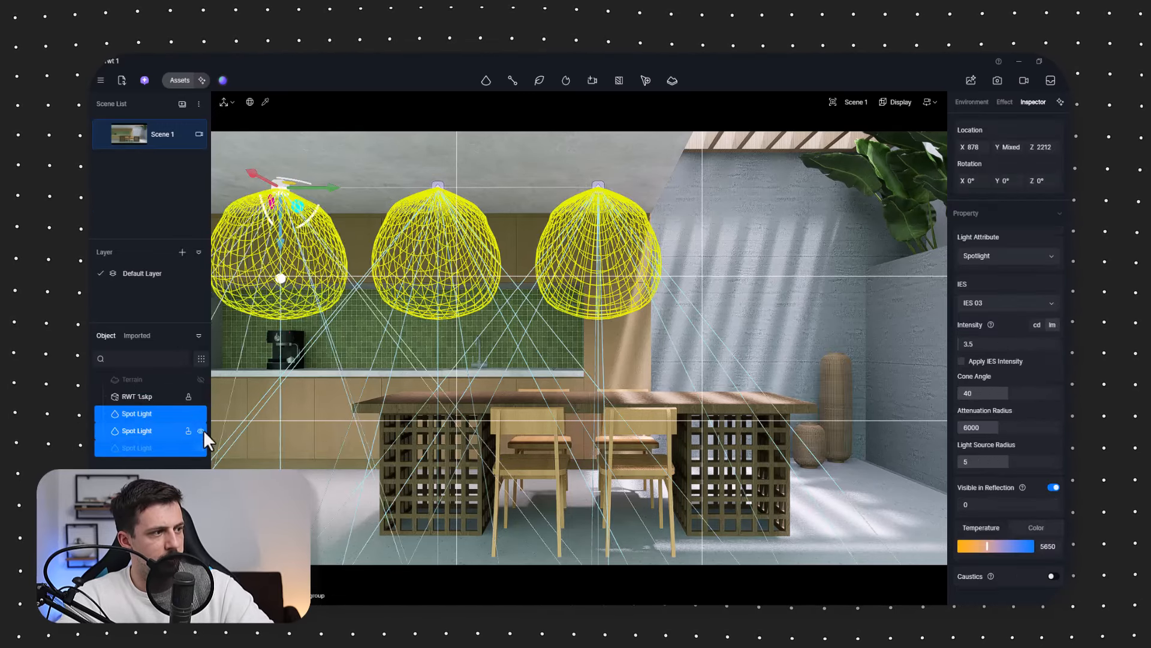
pyautogui.click(201, 430)
pyautogui.click(201, 413)
pyautogui.click(308, 453)
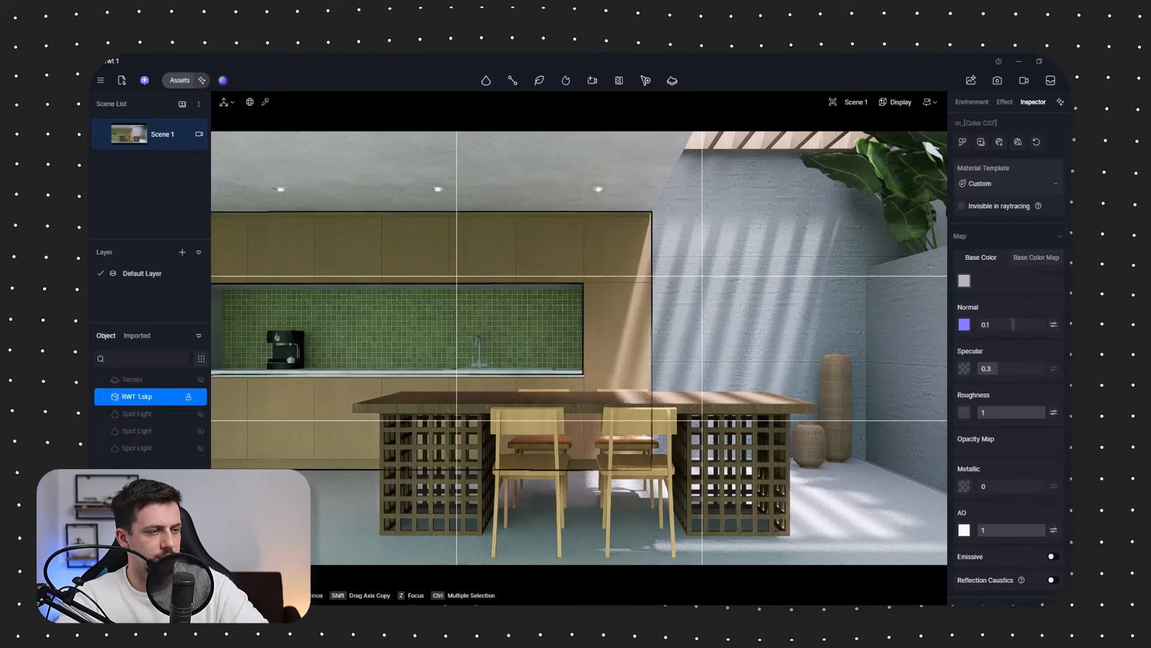
pyautogui.click(641, 529)
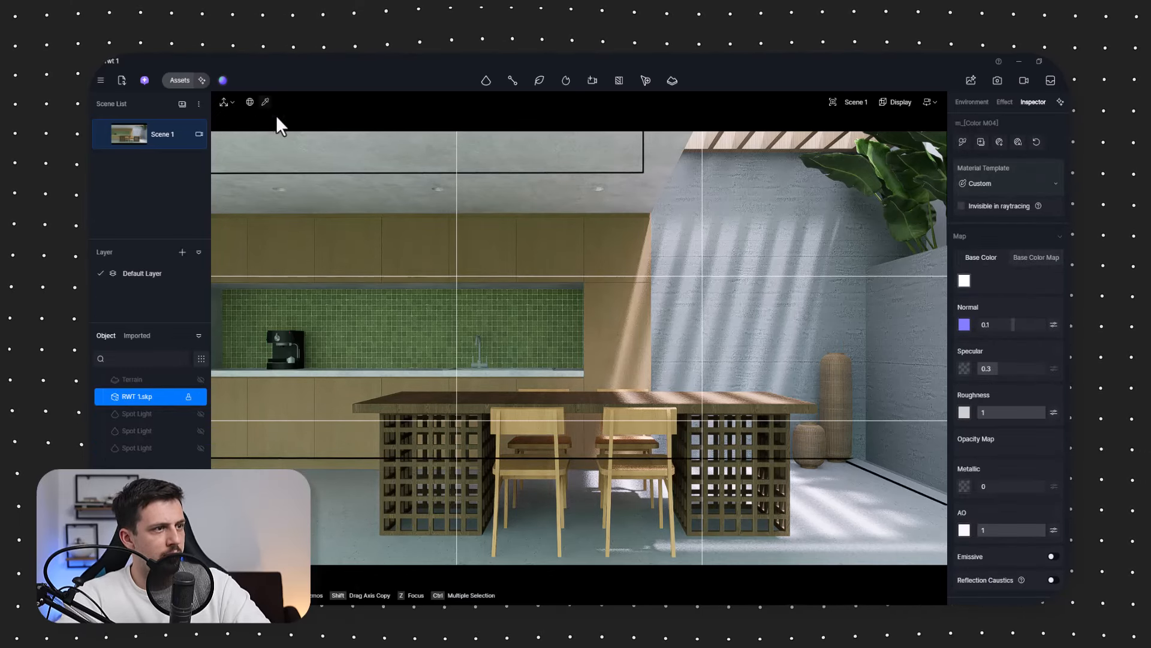
# Step: Pick the sink faucet's aluminum material, strongly raise its metallic value and lower its roughness, and deselect it
pyautogui.click(265, 102)
pyautogui.click(478, 354)
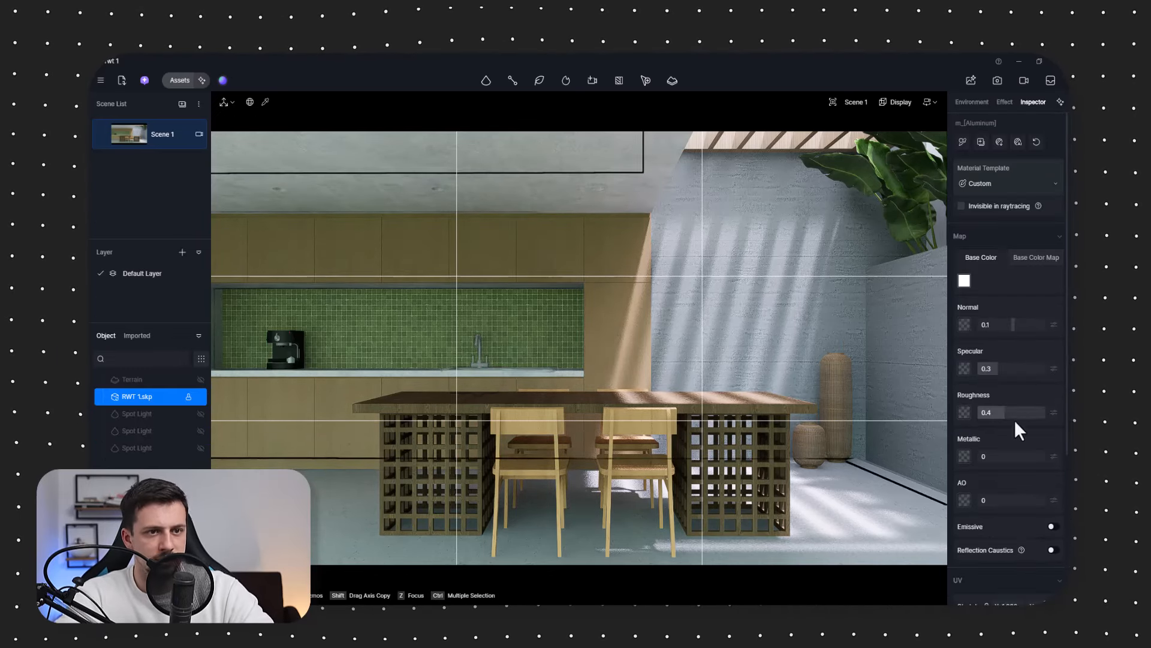
pyautogui.moveTo(992, 462); pyautogui.dragTo(1046, 459)
pyautogui.moveTo(1019, 412); pyautogui.dragTo(988, 415)
pyautogui.scroll(-3, 997, 414)
pyautogui.press('Escape')
# Step: Raise the HDRI skylight intensity to 1.000 and reopen the scene's effect settings
pyautogui.click(983, 103)
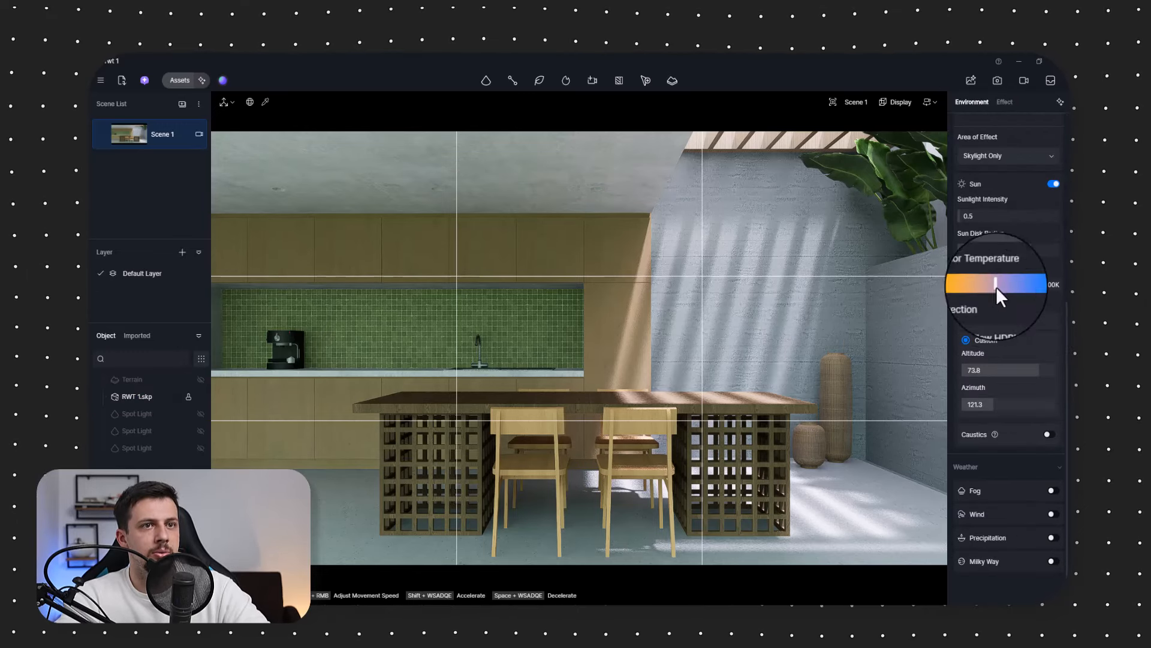
pyautogui.scroll(5, 992, 269)
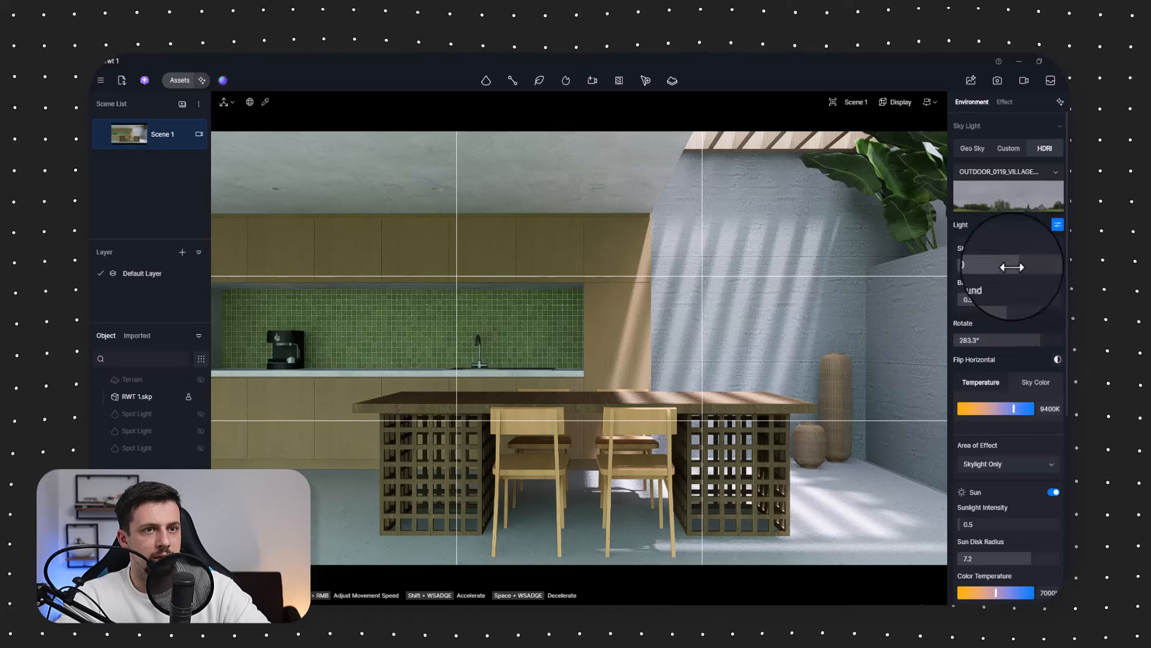
pyautogui.moveTo(1012, 267); pyautogui.dragTo(1117, 280)
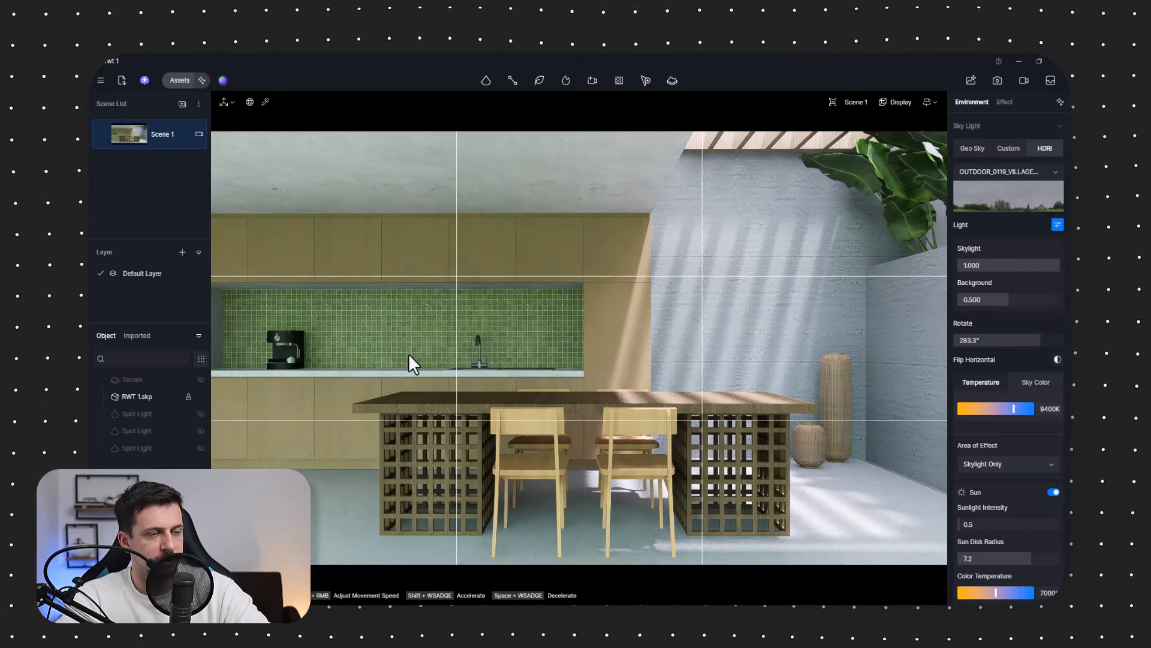
pyautogui.click(1000, 103)
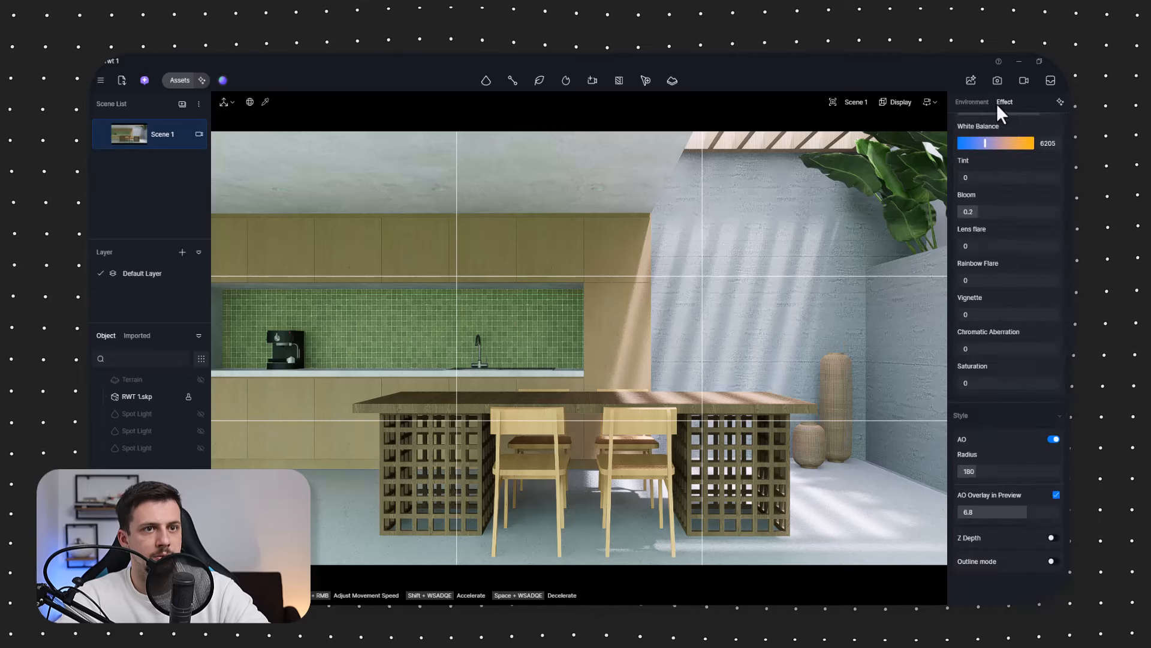
# Step: Lower the scene's post-processing exposure to 0.2
pyautogui.scroll(3, 1023, 311)
pyautogui.scroll(3, 1029, 276)
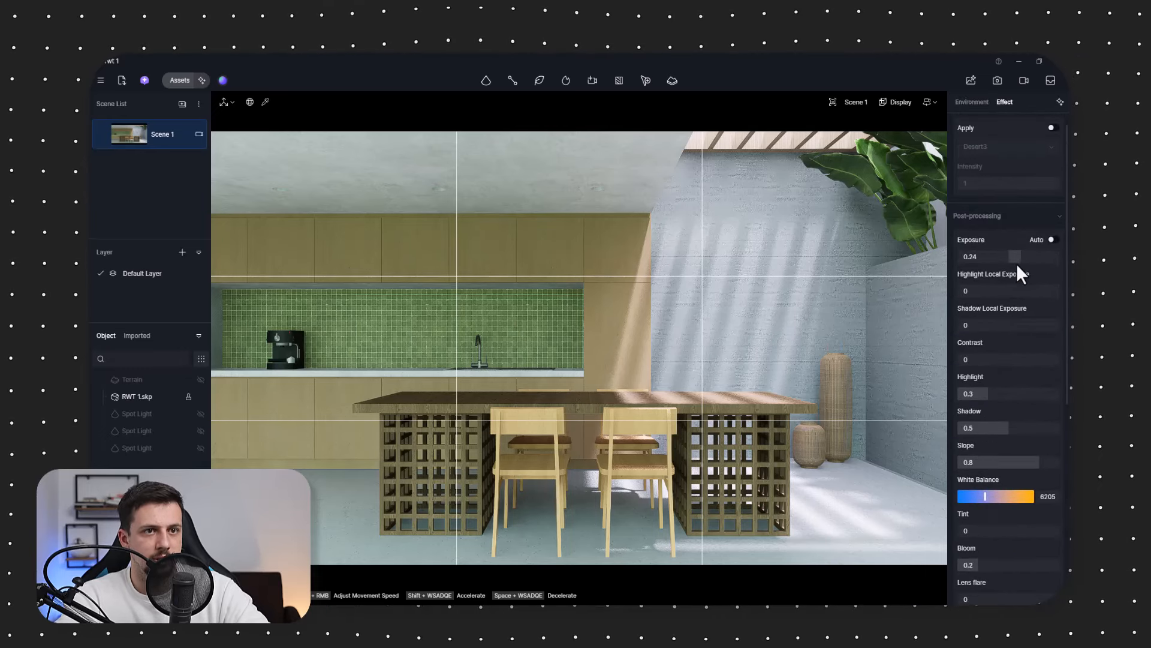
pyautogui.moveTo(1017, 264); pyautogui.dragTo(1019, 260)
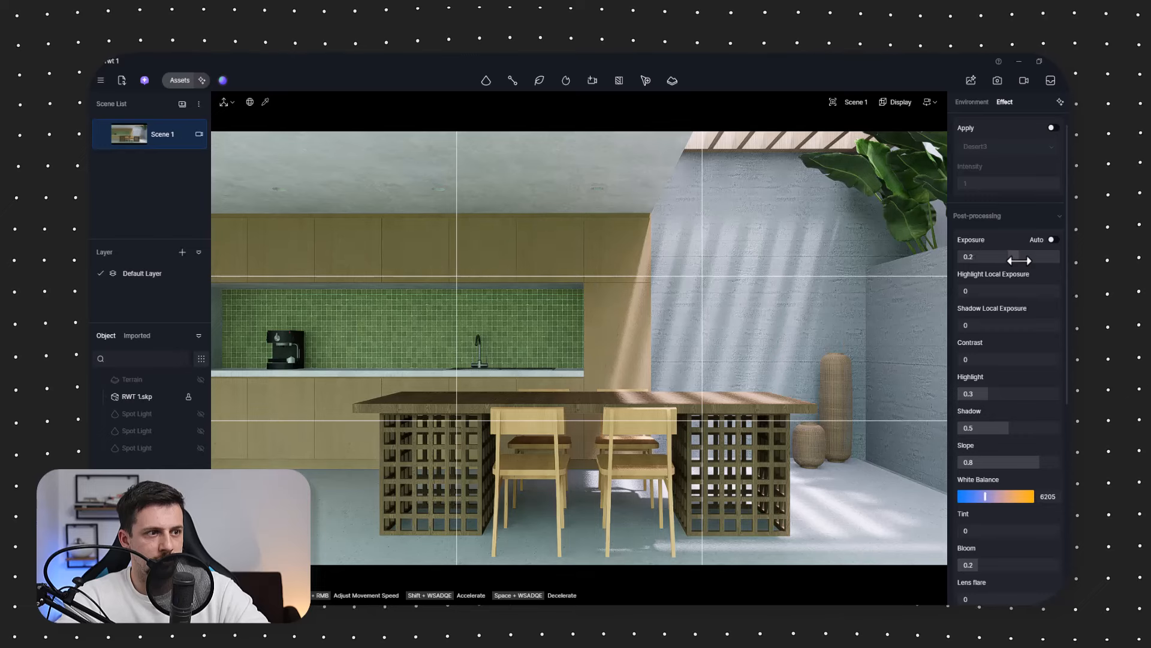
# Step: Enable the LUT, try the Modern Dystopian Action preset, and reduce its intensity to about 0.17
pyautogui.click(1053, 127)
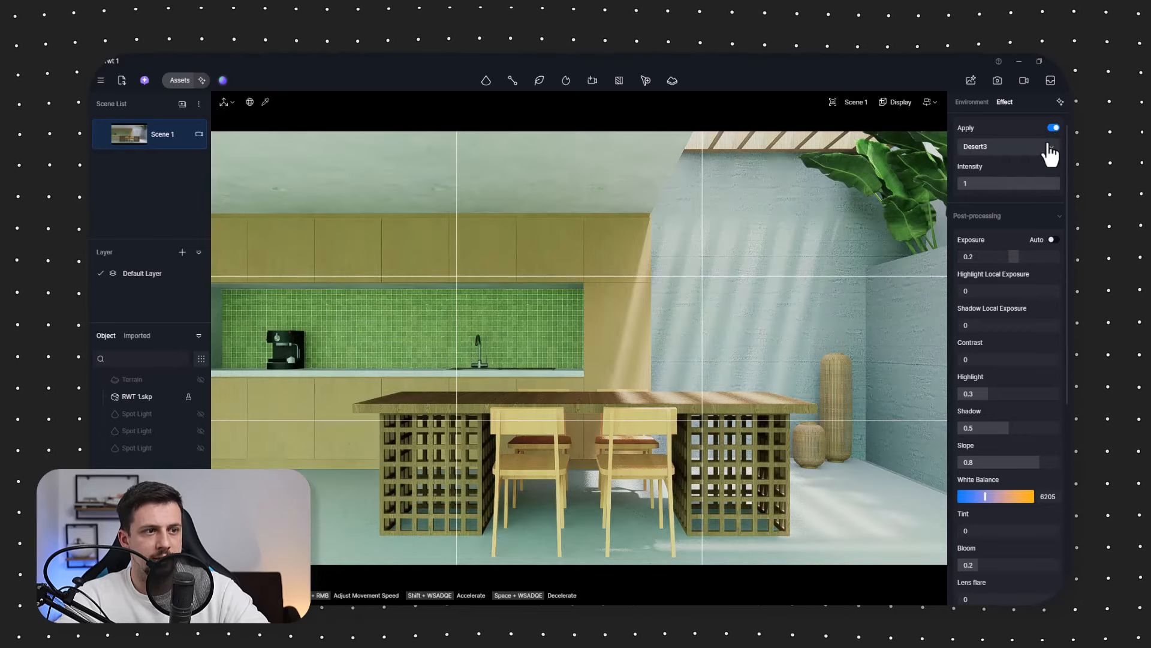
pyautogui.click(1051, 150)
pyautogui.click(1028, 190)
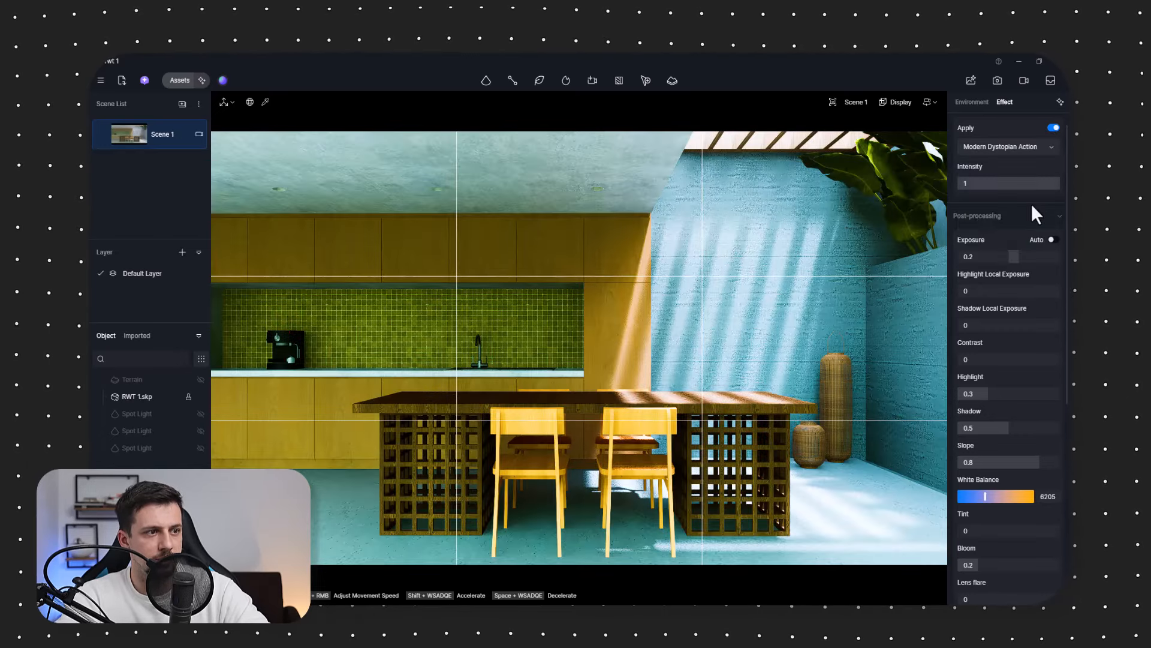
pyautogui.click(1029, 147)
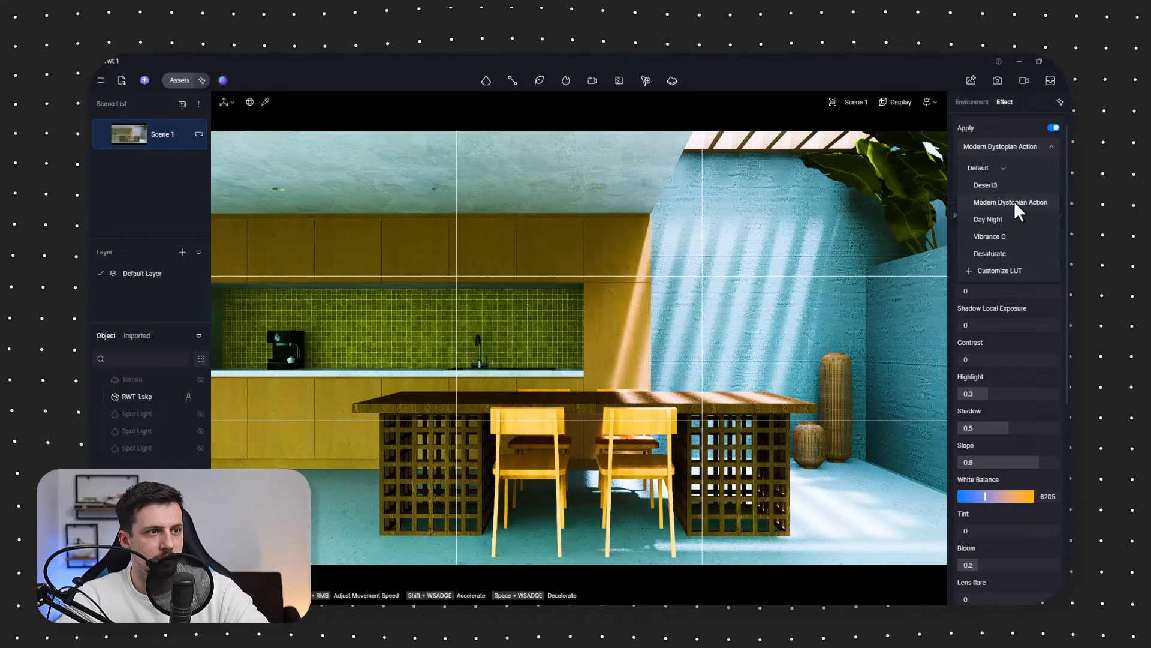
pyautogui.click(1014, 202)
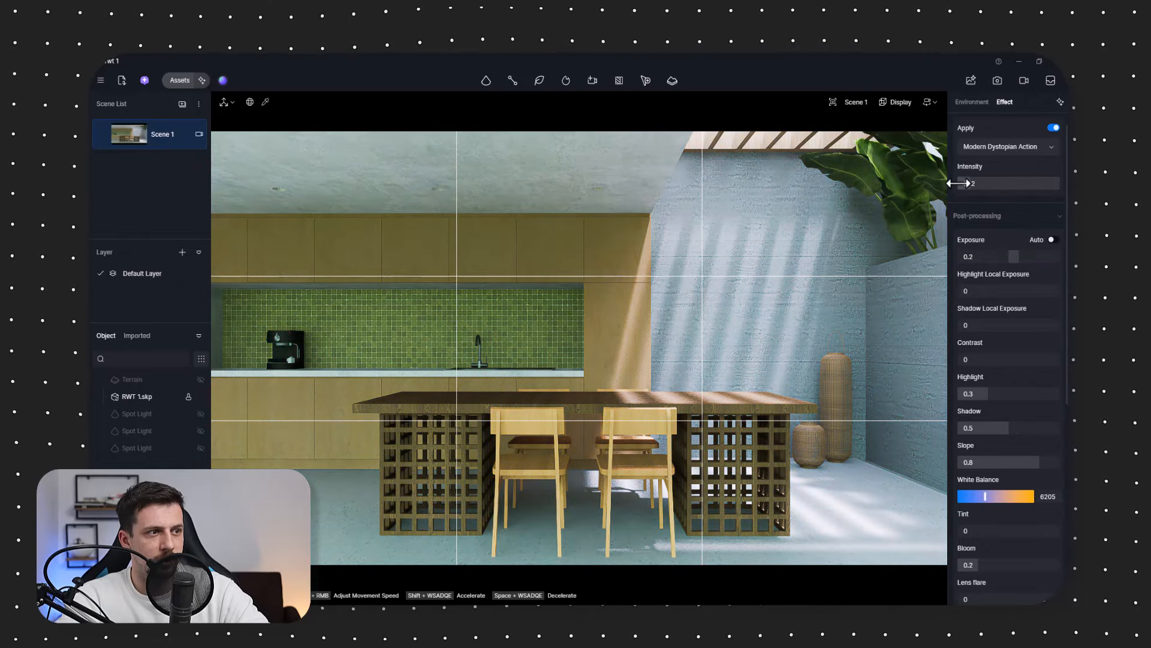
pyautogui.moveTo(959, 183); pyautogui.dragTo(962, 182)
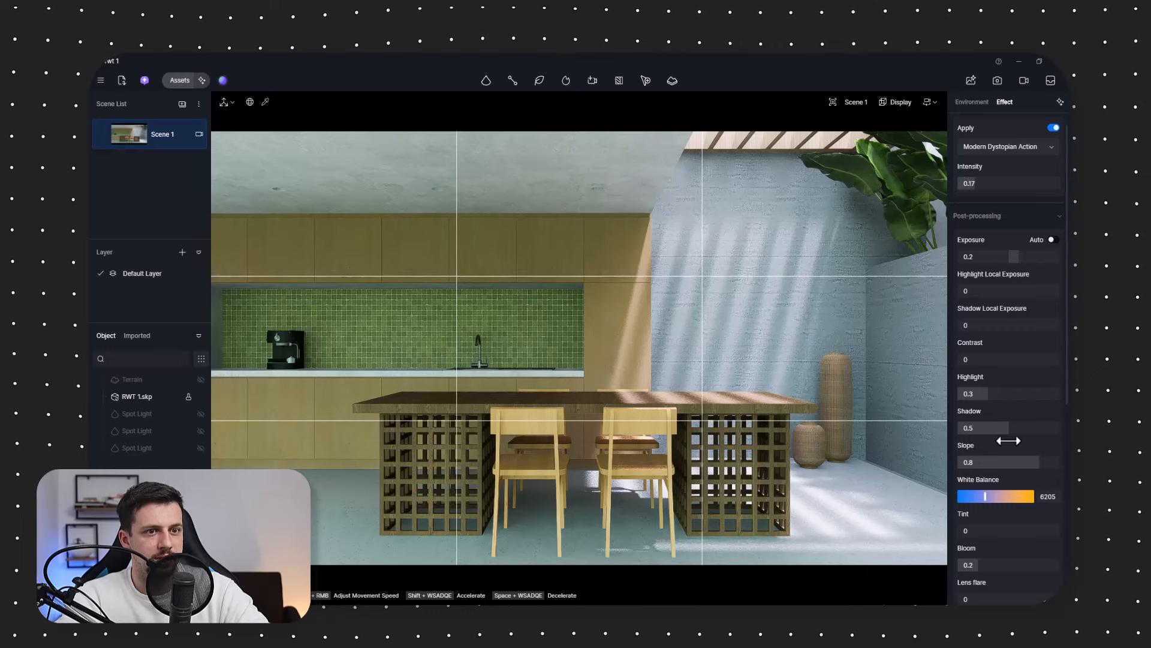
# Step: Lower the post-processing saturation to about -0.09 and turn the LUT off
pyautogui.scroll(-3, 992, 389)
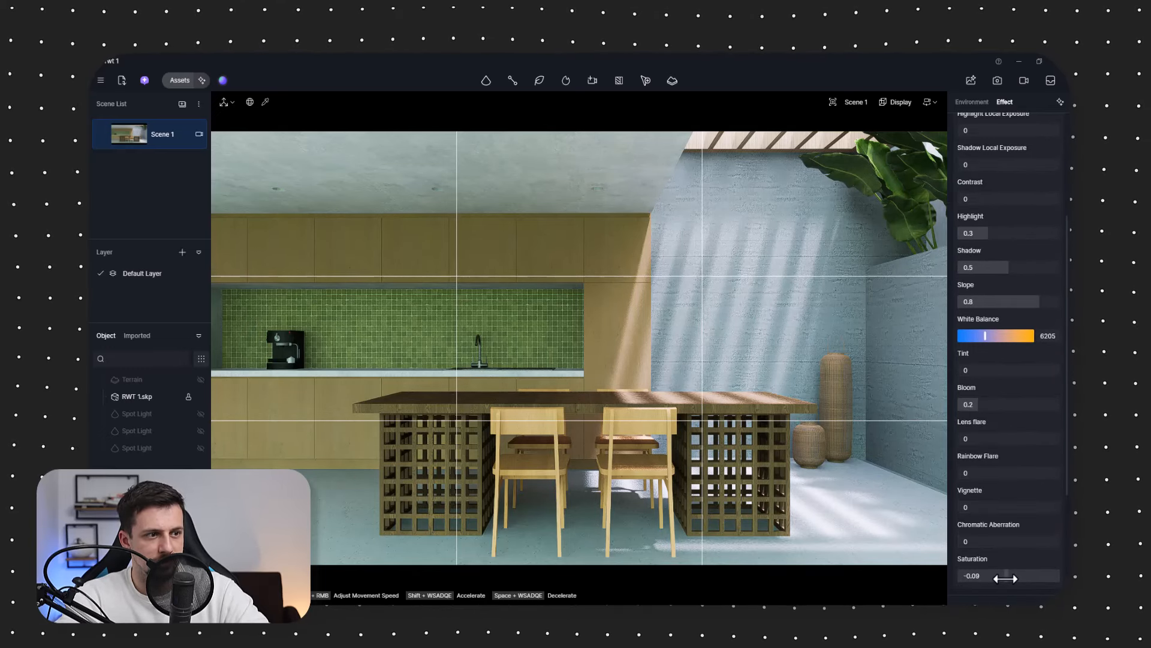
pyautogui.click(938, 514)
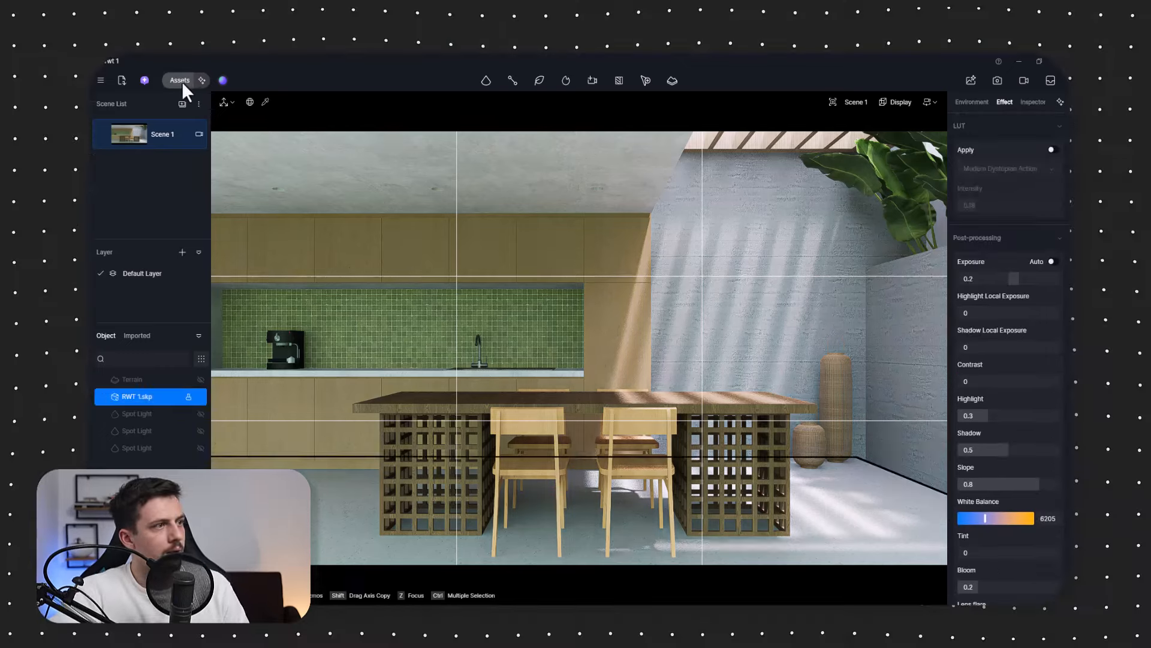
# Step: Open the asset library, switch from materials to the online models, and clear the concrete search
pyautogui.click(180, 81)
pyautogui.moveTo(209, 110); pyautogui.dragTo(361, 114)
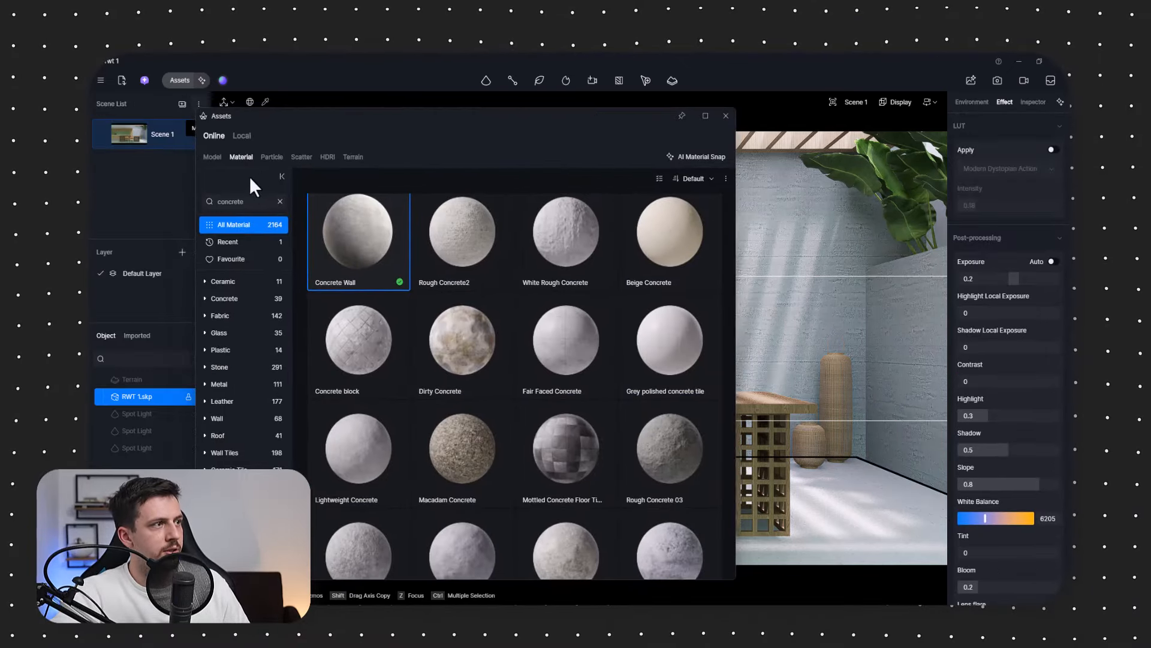
pyautogui.click(217, 158)
pyautogui.click(277, 202)
pyautogui.click(262, 205)
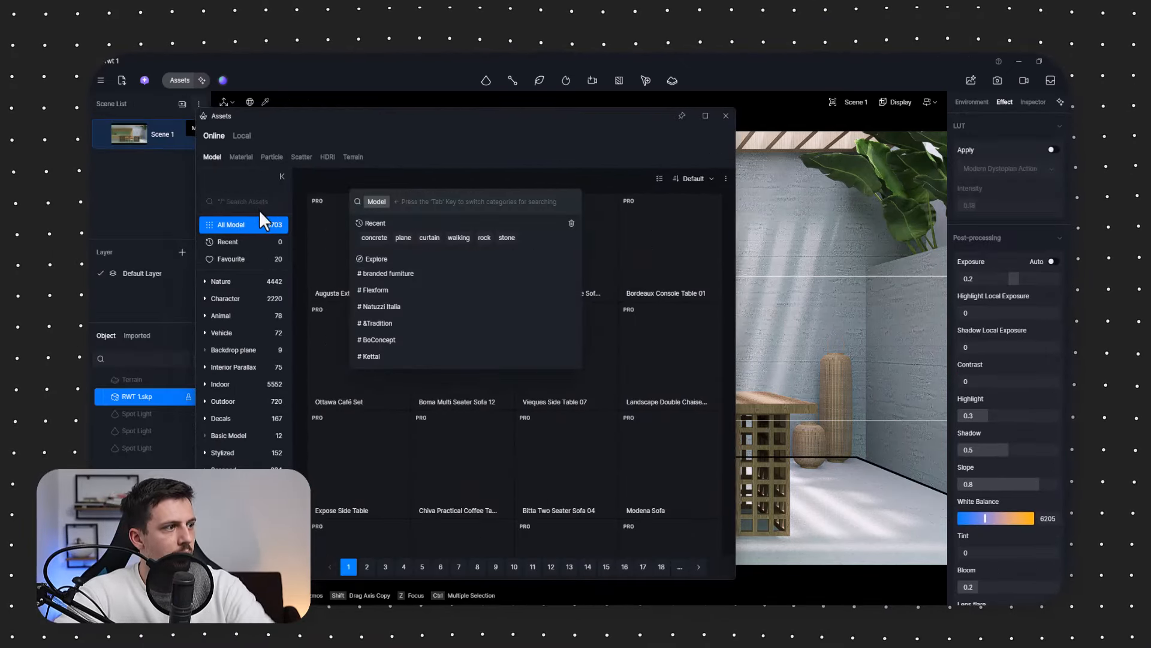
pyautogui.click(204, 394)
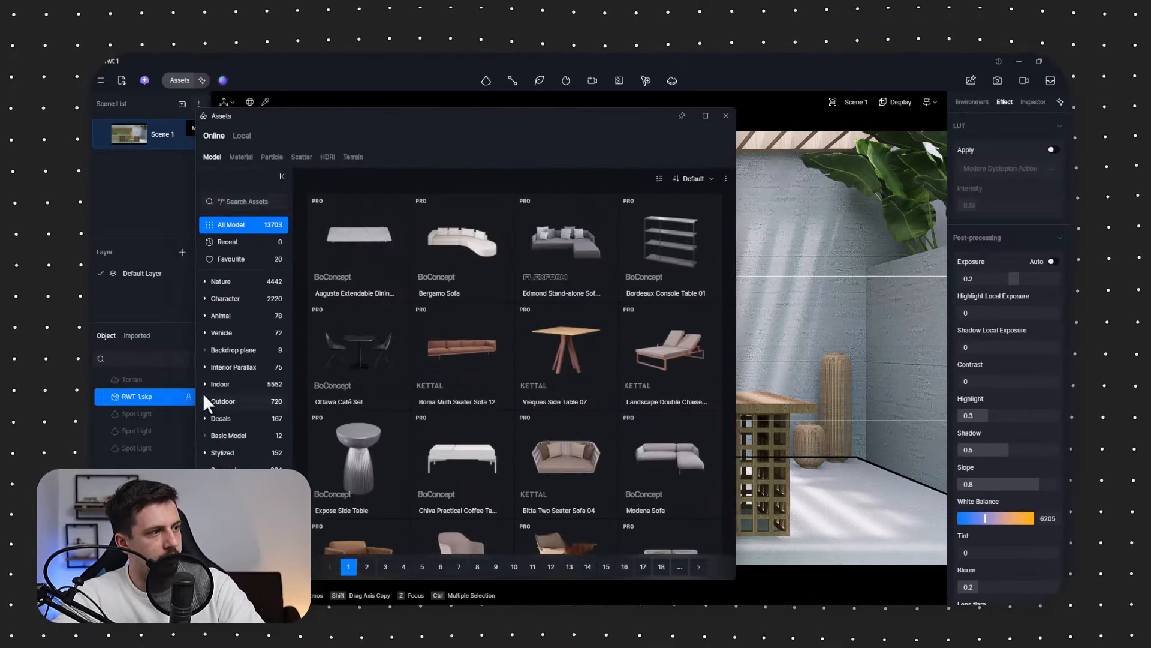
# Step: Browse the Casual character models, download Casual woman 242, and place her standing at the kitchen counter, facing the backsplash
pyautogui.click(204, 299)
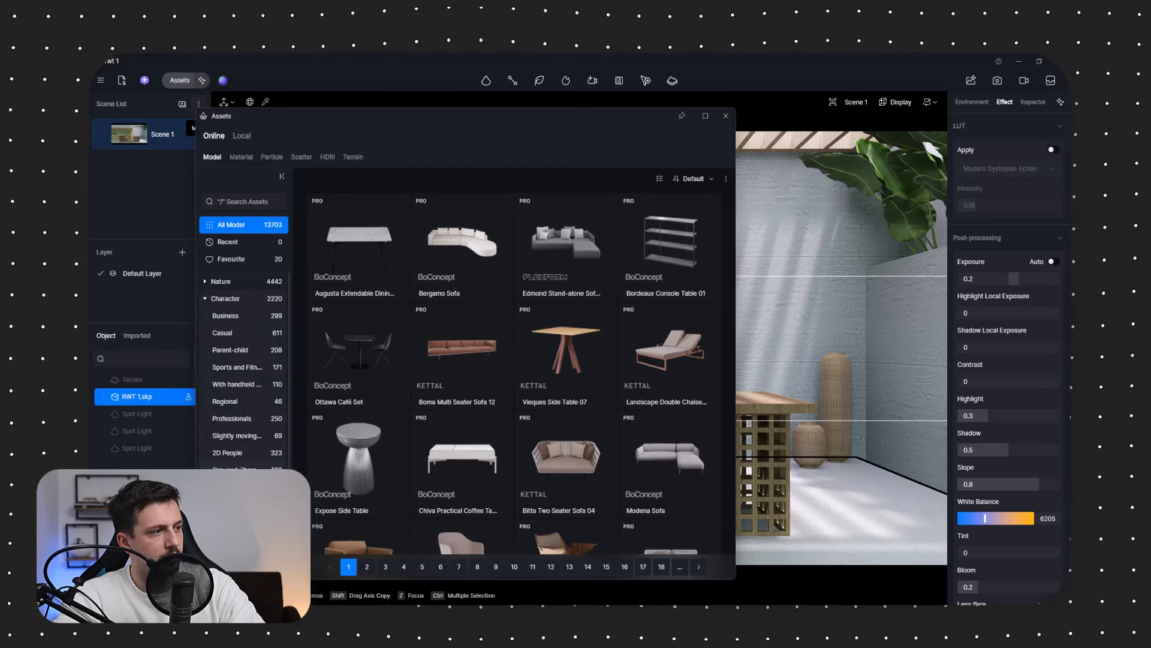
pyautogui.click(246, 295)
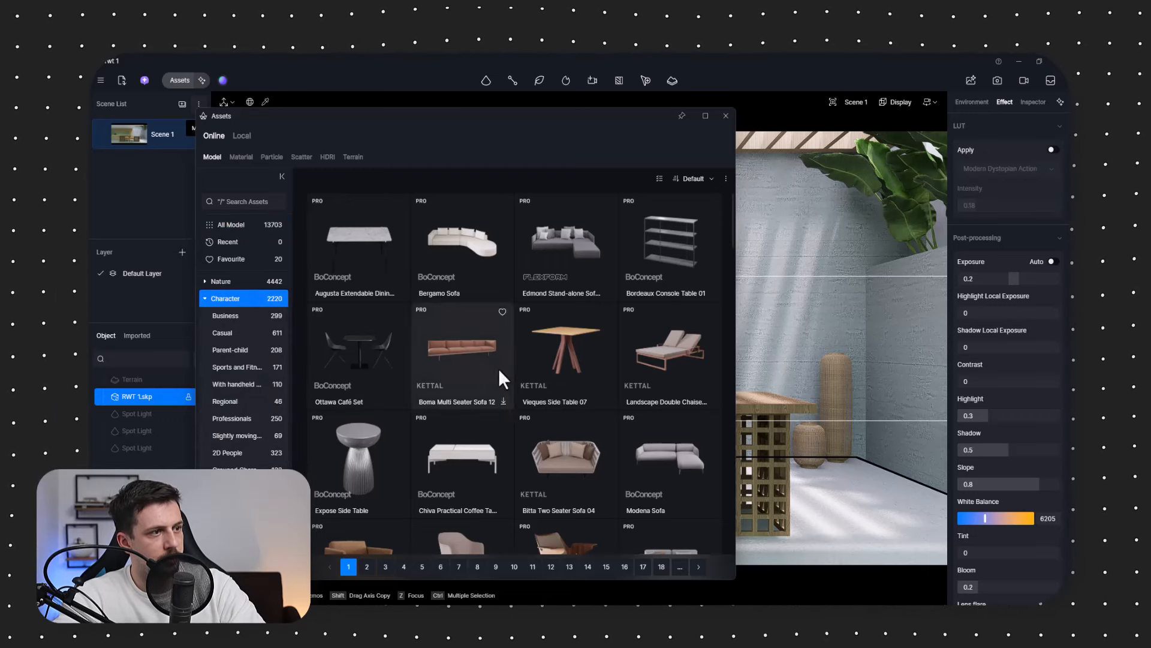
pyautogui.scroll(-6, 649, 480)
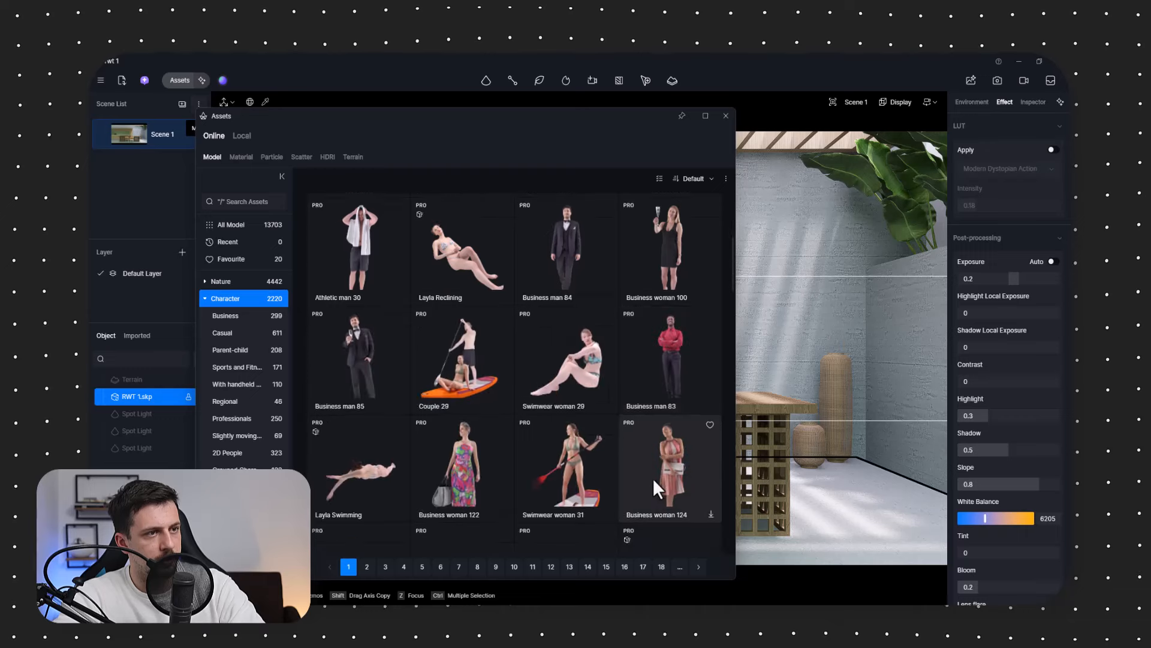
pyautogui.scroll(-5, 656, 473)
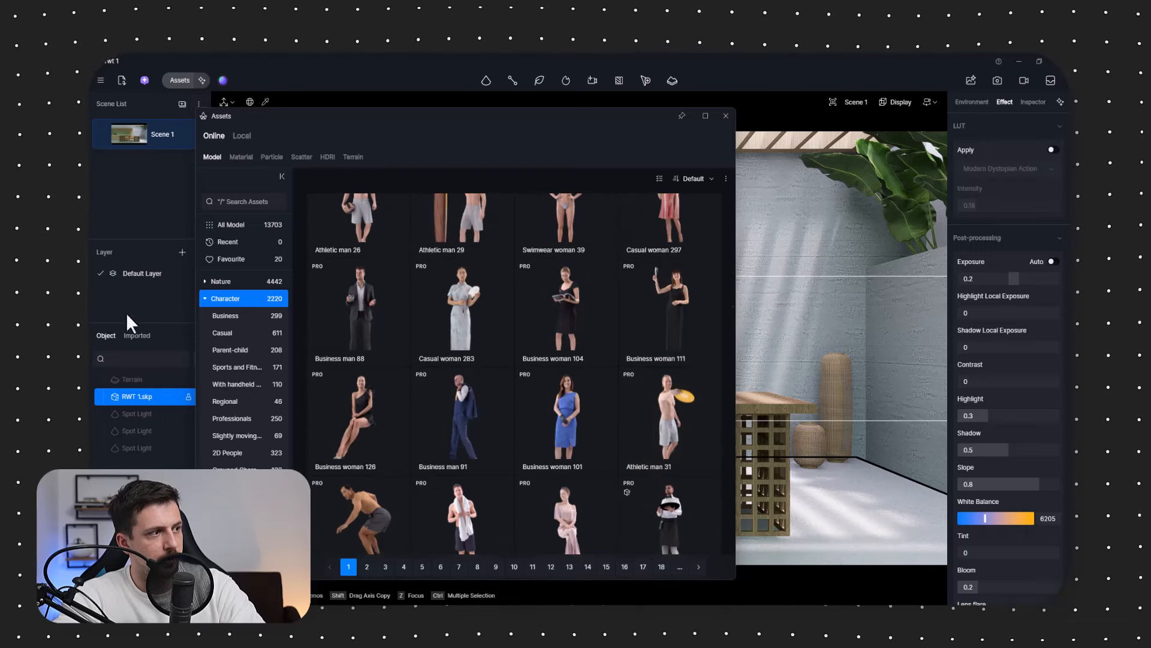
pyautogui.click(246, 335)
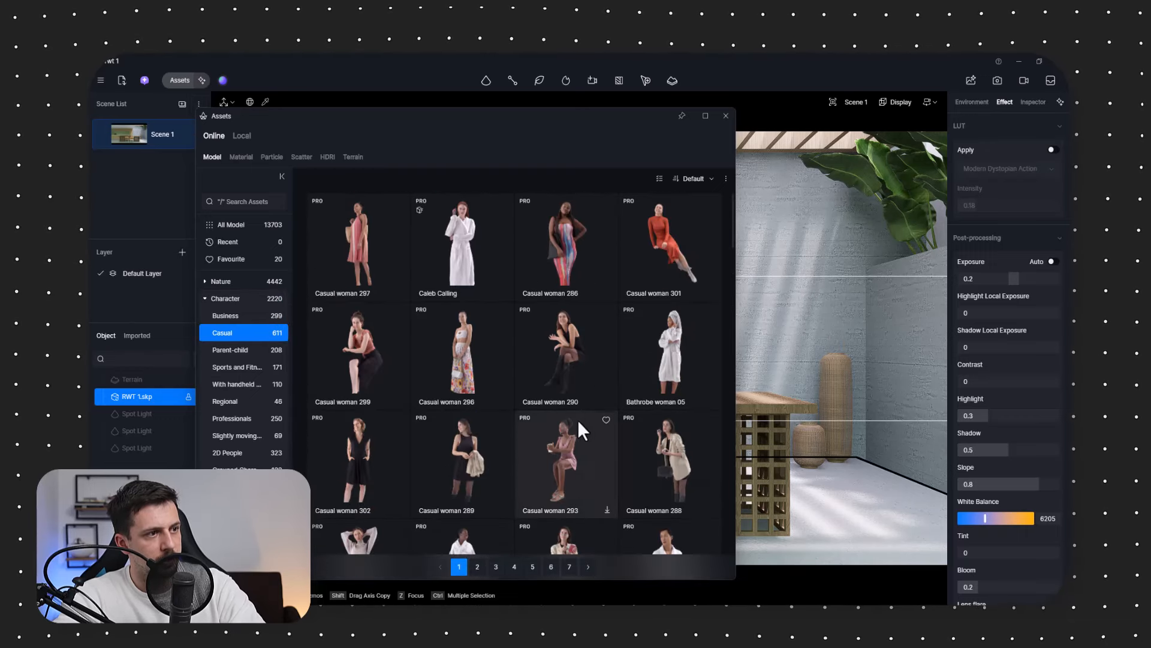
pyautogui.scroll(-5, 662, 447)
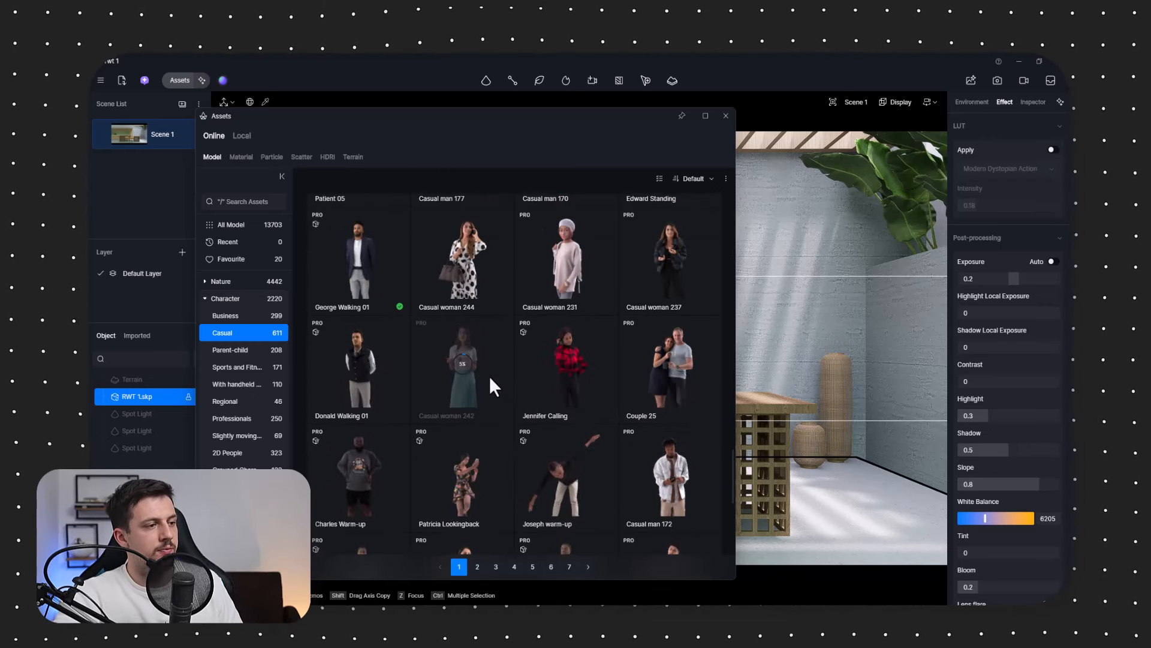
# Step: Set the post-processing white balance to 7130 and clear the model selection
pyautogui.moveTo(986, 518); pyautogui.dragTo(995, 518)
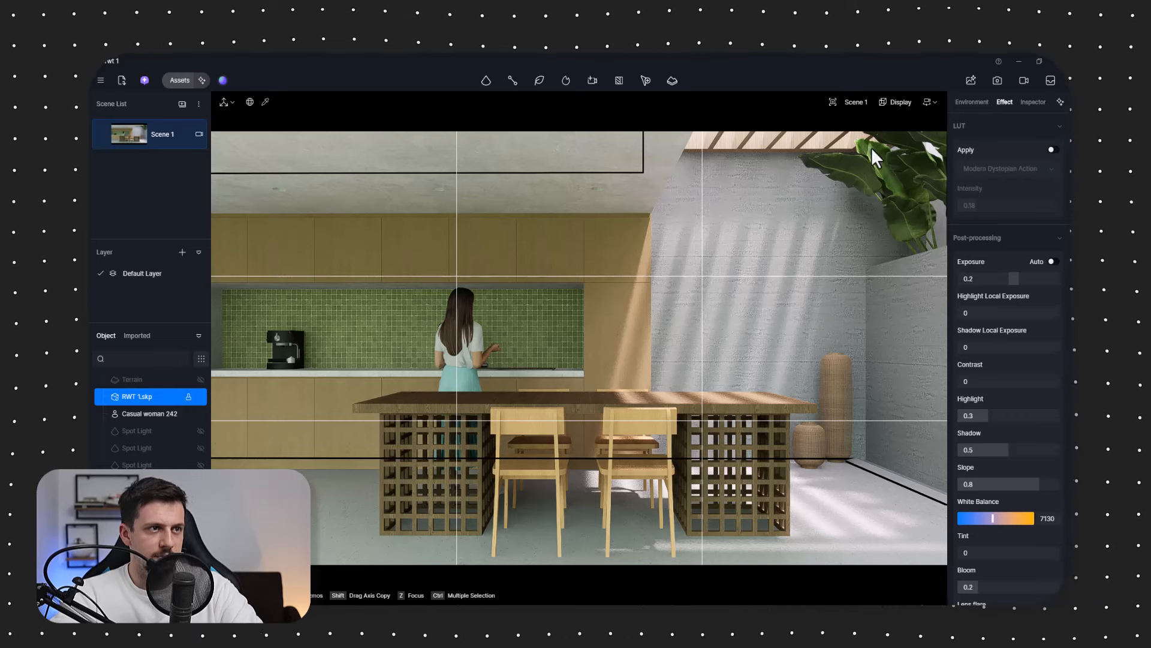
pyautogui.press('Escape')
pyautogui.moveTo(103, 136)
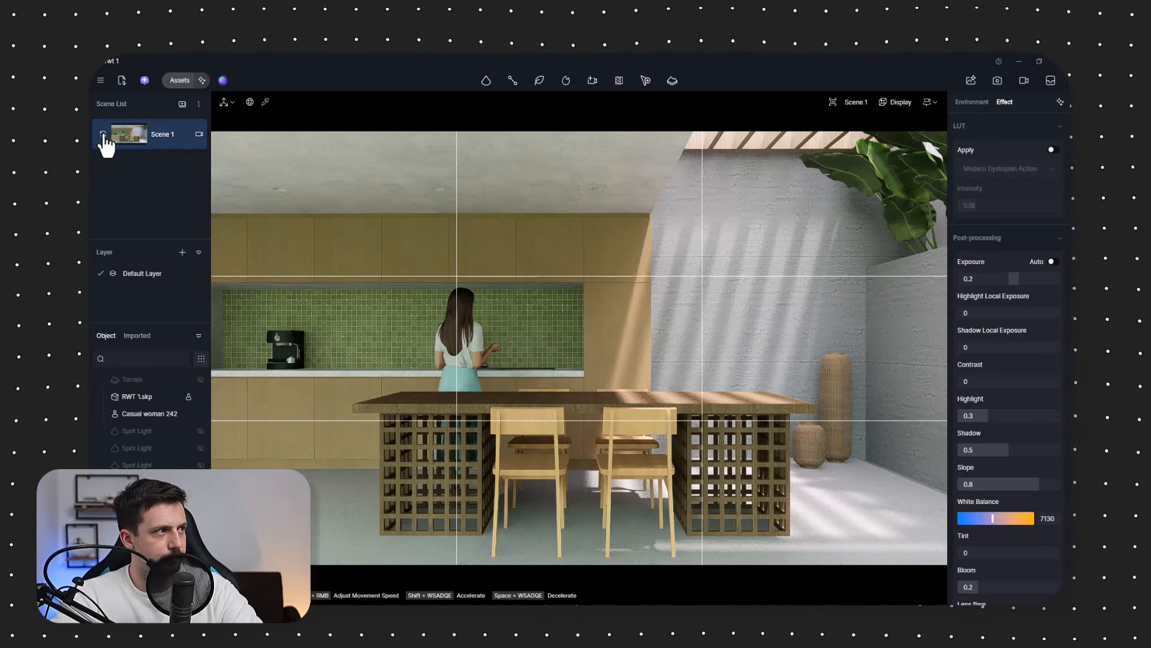
# Step: Pick the dining chairs' wood material, darken its base color to about H 30, S 34, V 65, and deselect it
pyautogui.click(267, 101)
pyautogui.click(360, 246)
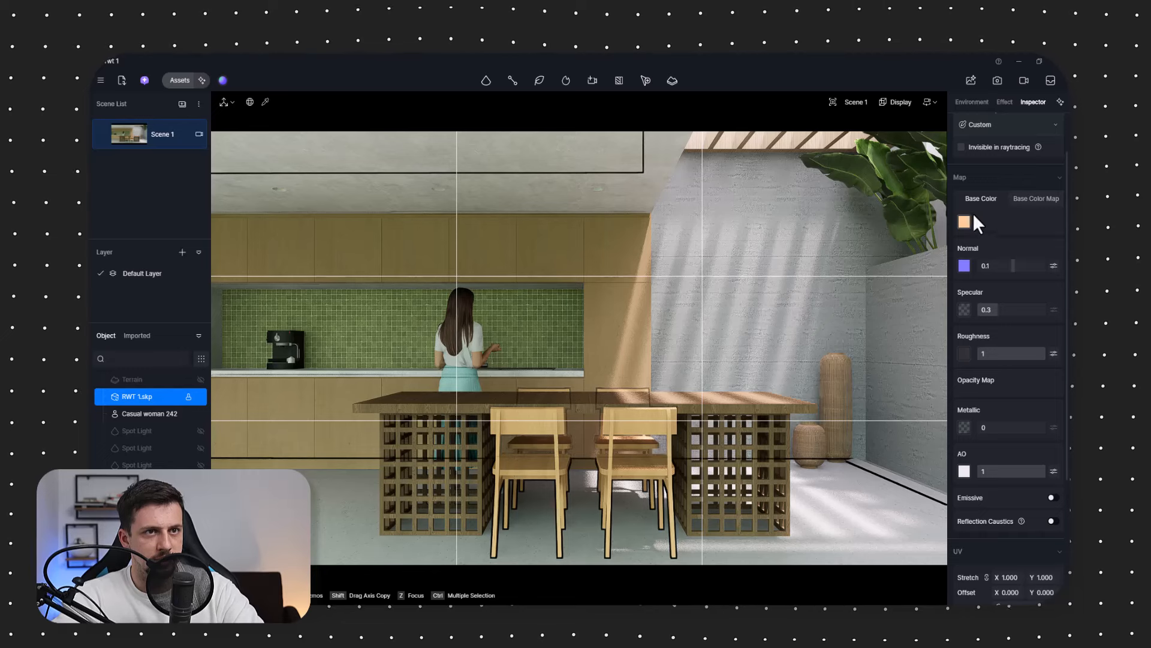
pyautogui.click(965, 221)
pyautogui.moveTo(971, 282)
pyautogui.mouseDown()
pyautogui.moveTo(979, 298)
pyautogui.moveTo(995, 294)
pyautogui.moveTo(994, 280)
pyautogui.mouseUp()
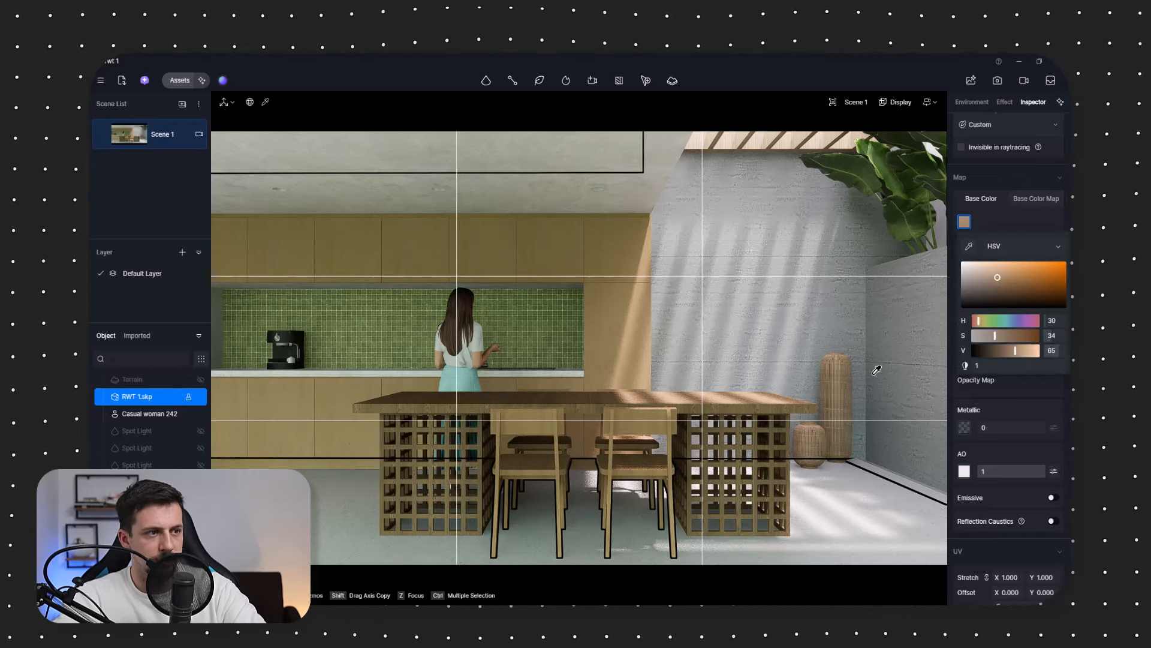
pyautogui.click(833, 543)
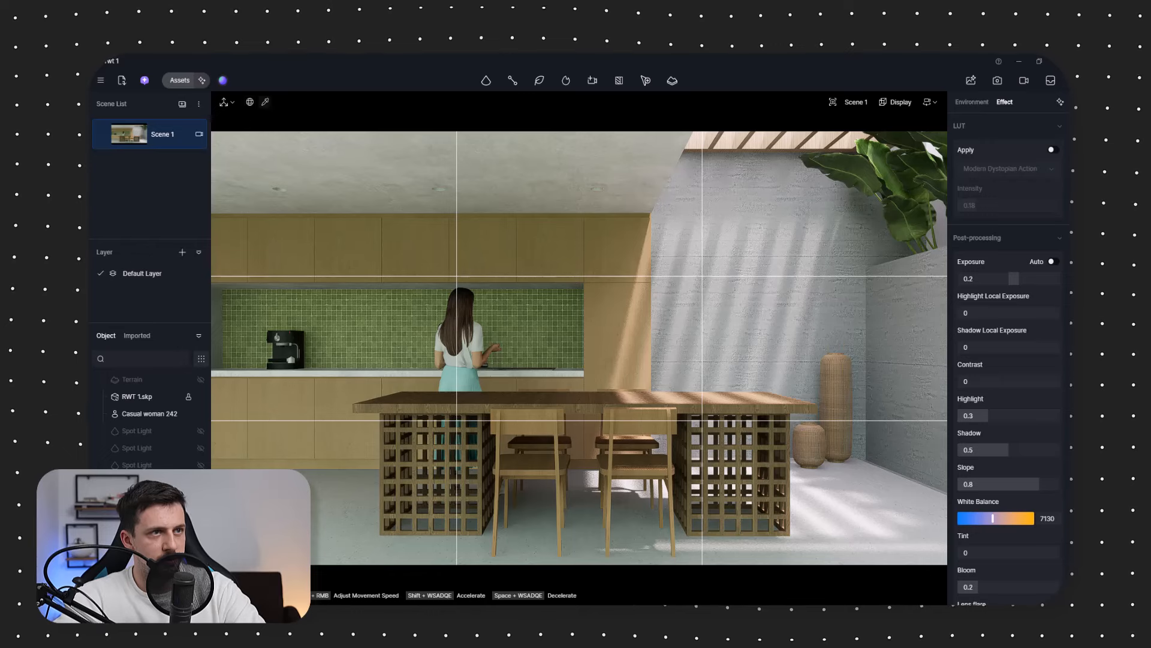
# Step: Pick the banana plant's leaf material, change its material template from Custom to Foliage, and deselect it
pyautogui.click(873, 174)
pyautogui.scroll(1, 1019, 233)
pyautogui.click(1008, 182)
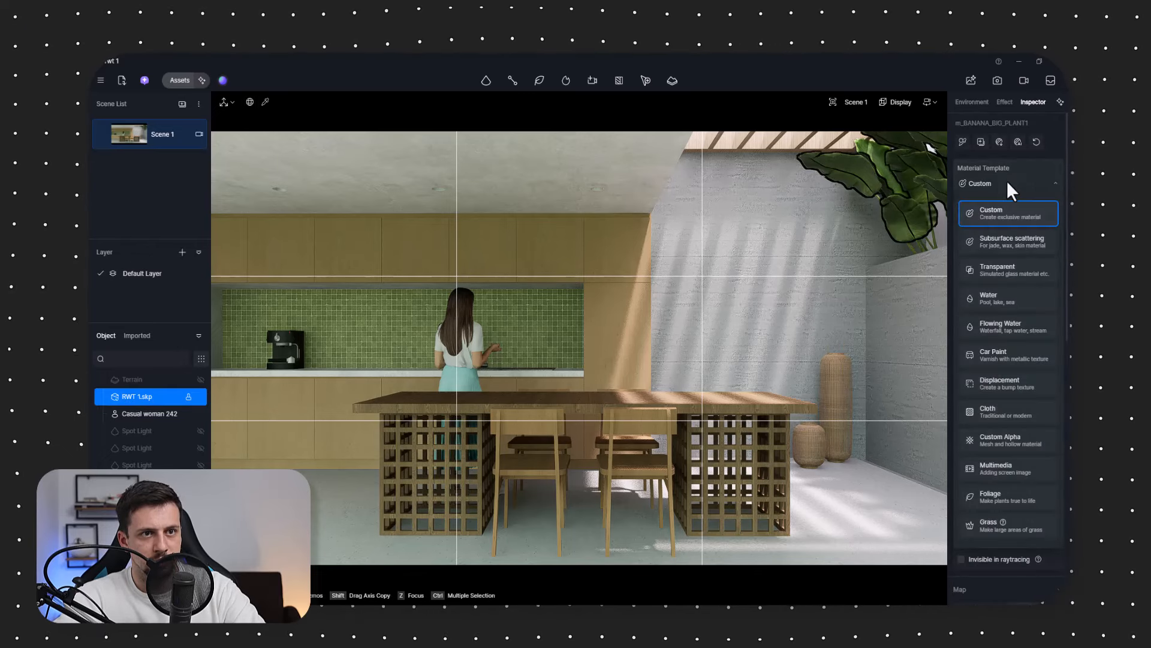
pyautogui.click(1004, 500)
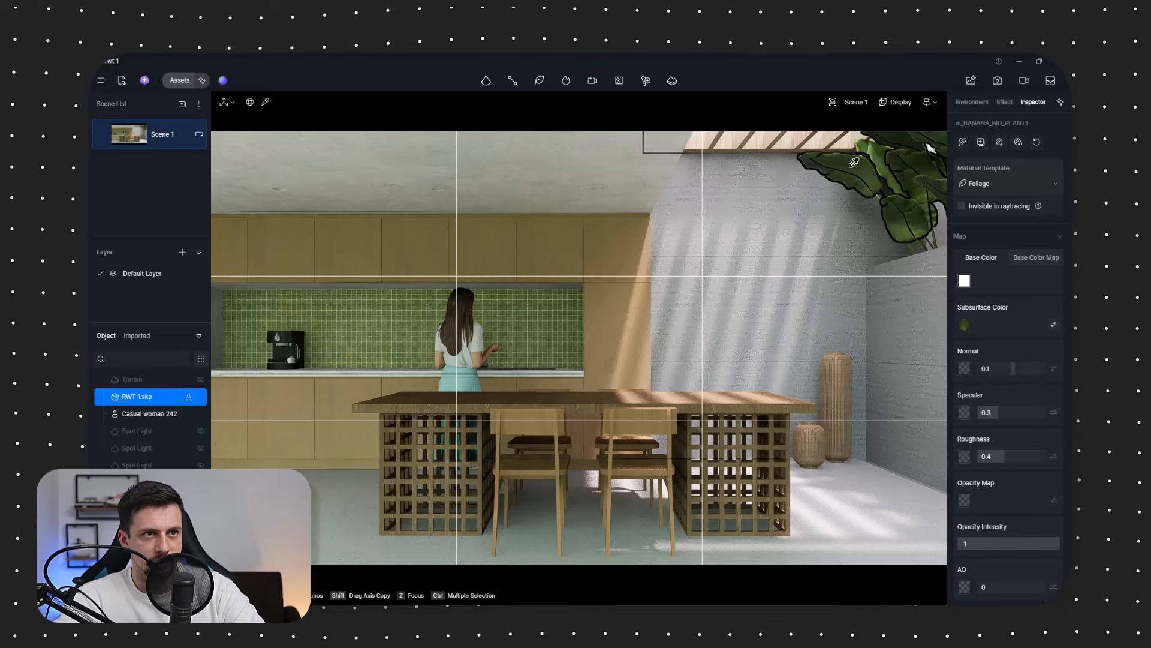
pyautogui.press('Escape')
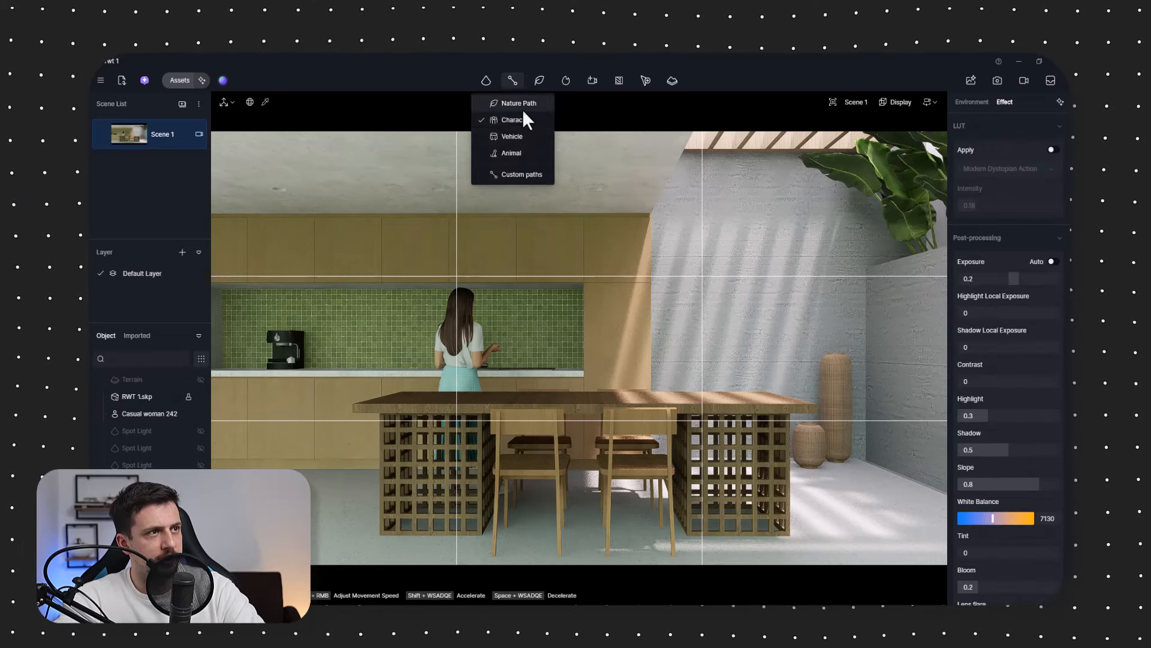
# Step: Place a strip light beneath the upper kitchen cabinets, above the green tile backsplash
pyautogui.moveTo(554, 88)
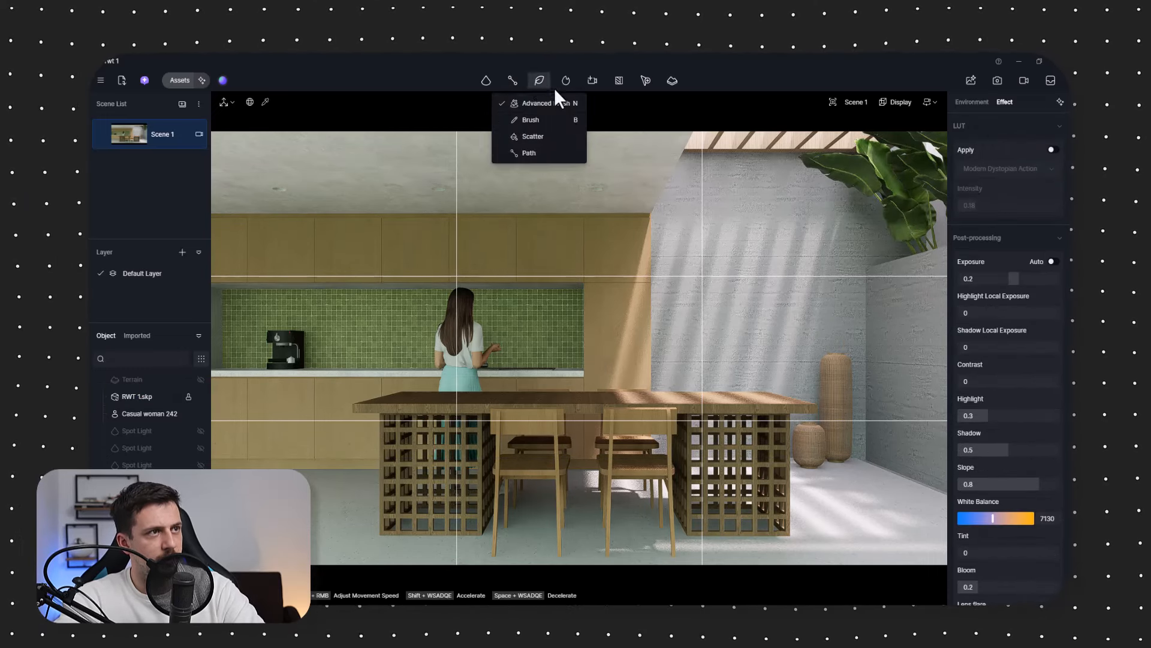
pyautogui.click(513, 80)
pyautogui.click(493, 86)
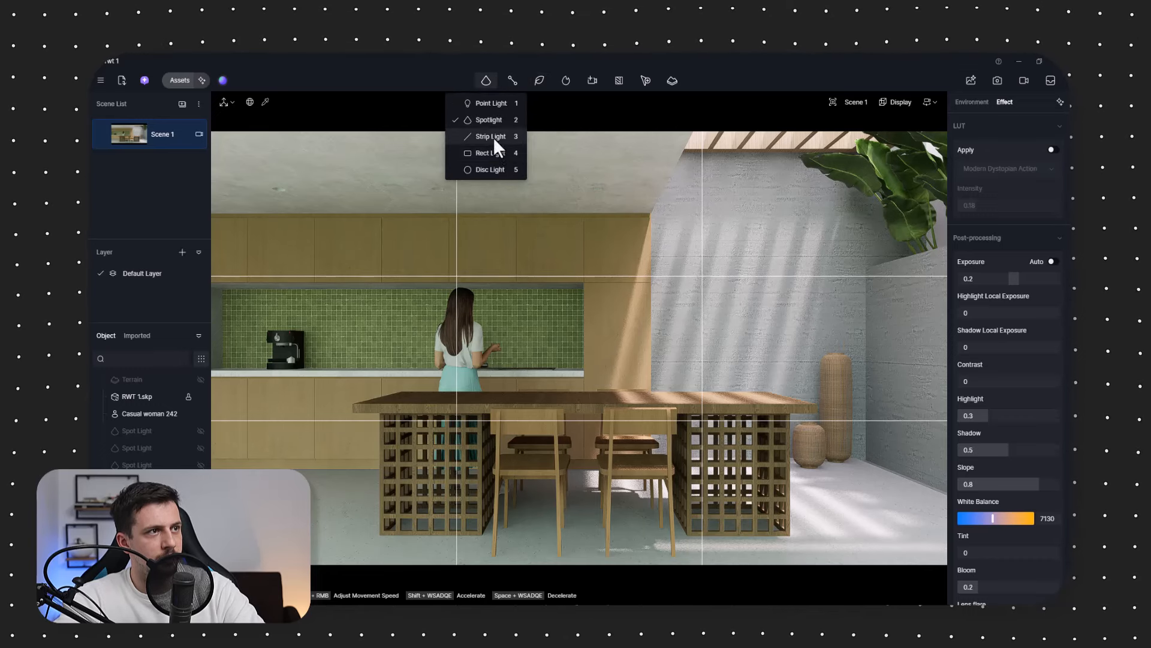
pyautogui.click(490, 136)
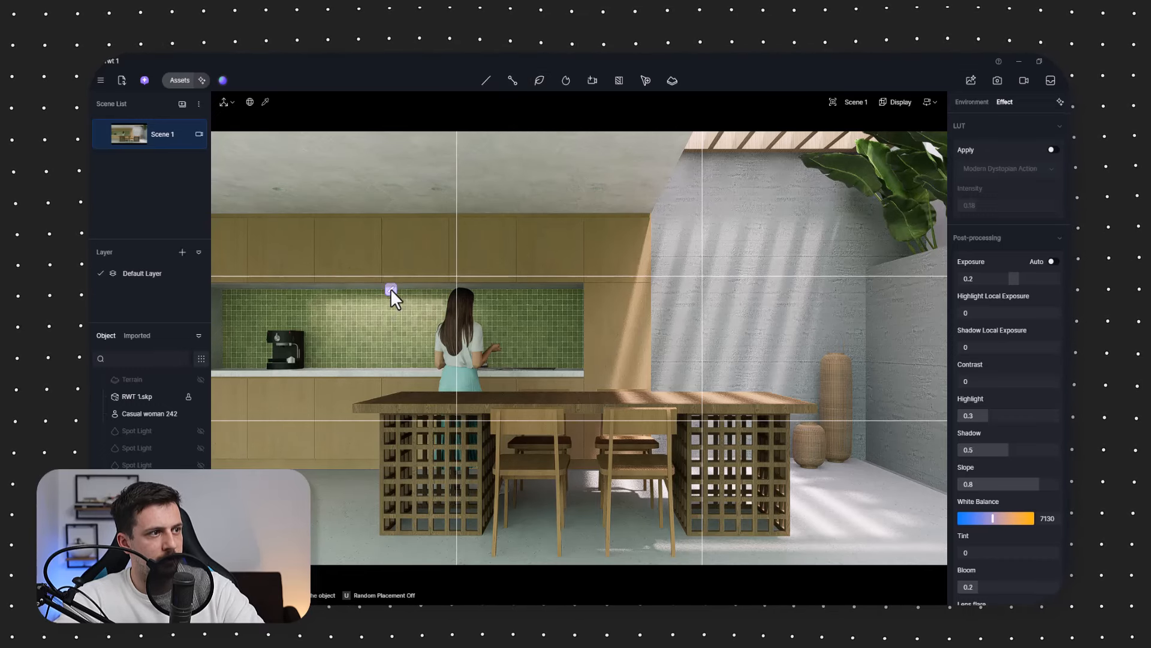
pyautogui.click(391, 289)
# Step: Lengthen the strip light to a Y size of about 4721 so it spans the whole backsplash
pyautogui.scroll(-2, 1008, 480)
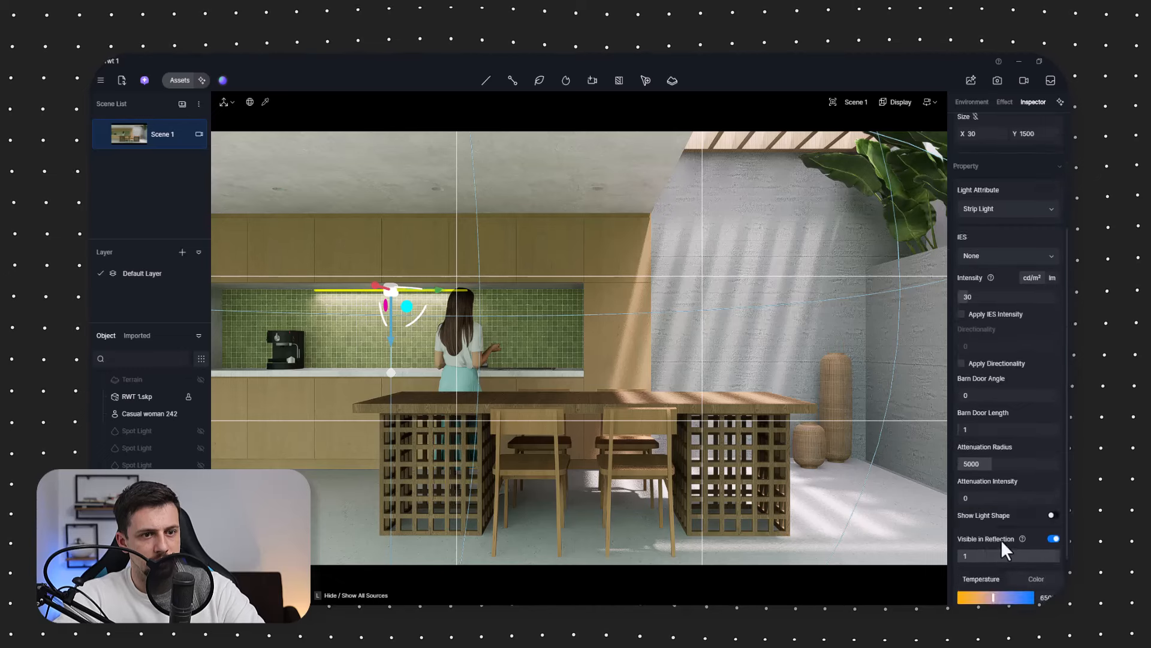
pyautogui.scroll(-2, 1002, 540)
pyautogui.scroll(3, 996, 381)
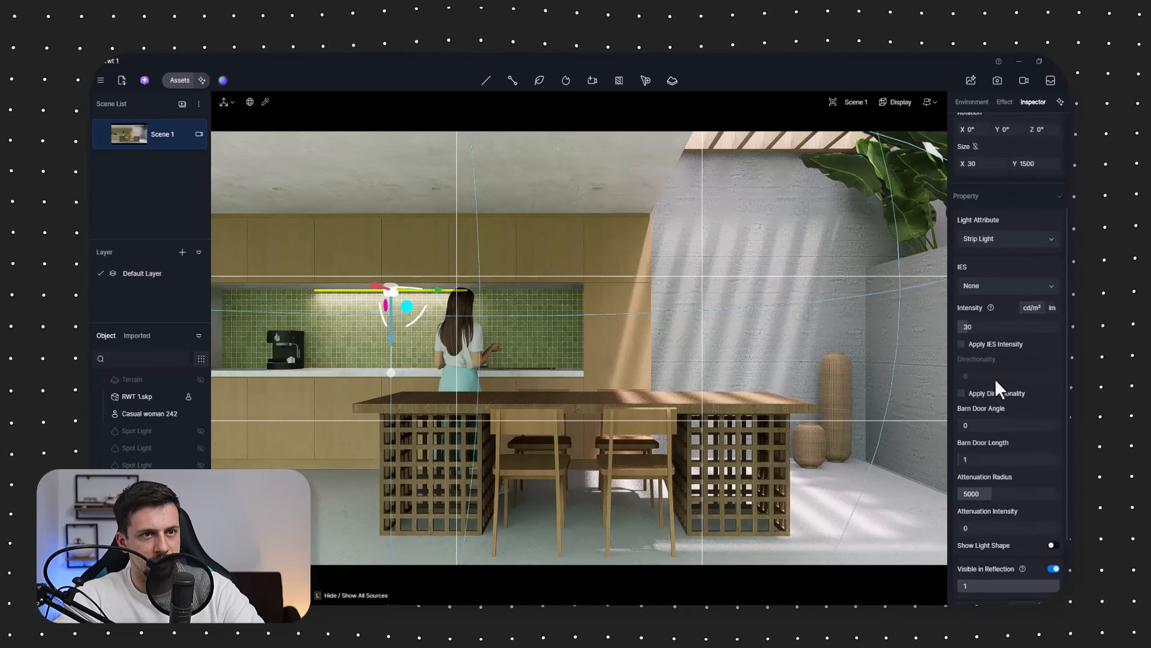
pyautogui.scroll(3, 998, 331)
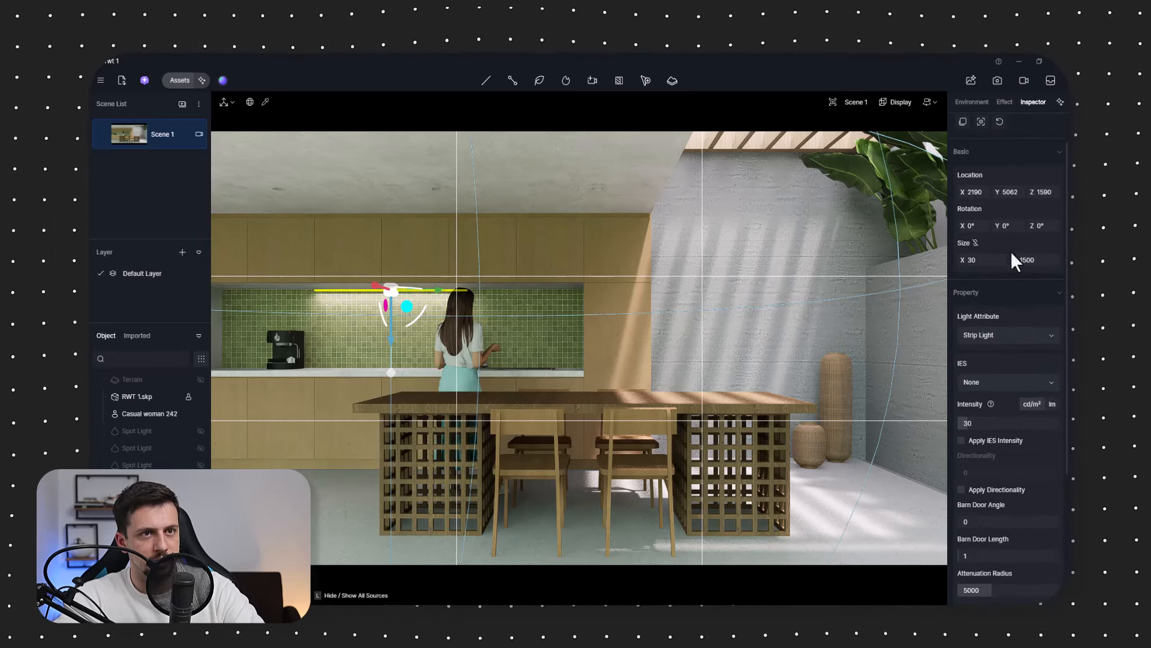
pyautogui.moveTo(1023, 259); pyautogui.dragTo(1064, 260)
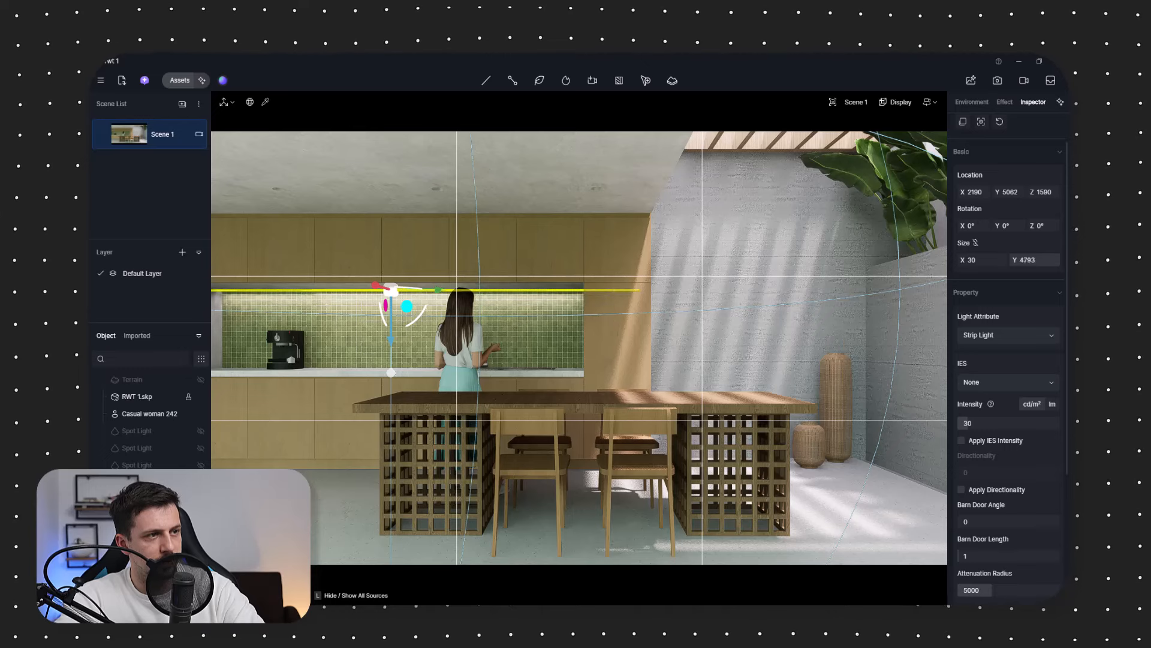
# Step: Set the strip light's intensity to 10 cd/m² and warm its color temperature to about 4950
pyautogui.click(992, 423)
pyautogui.write('10')
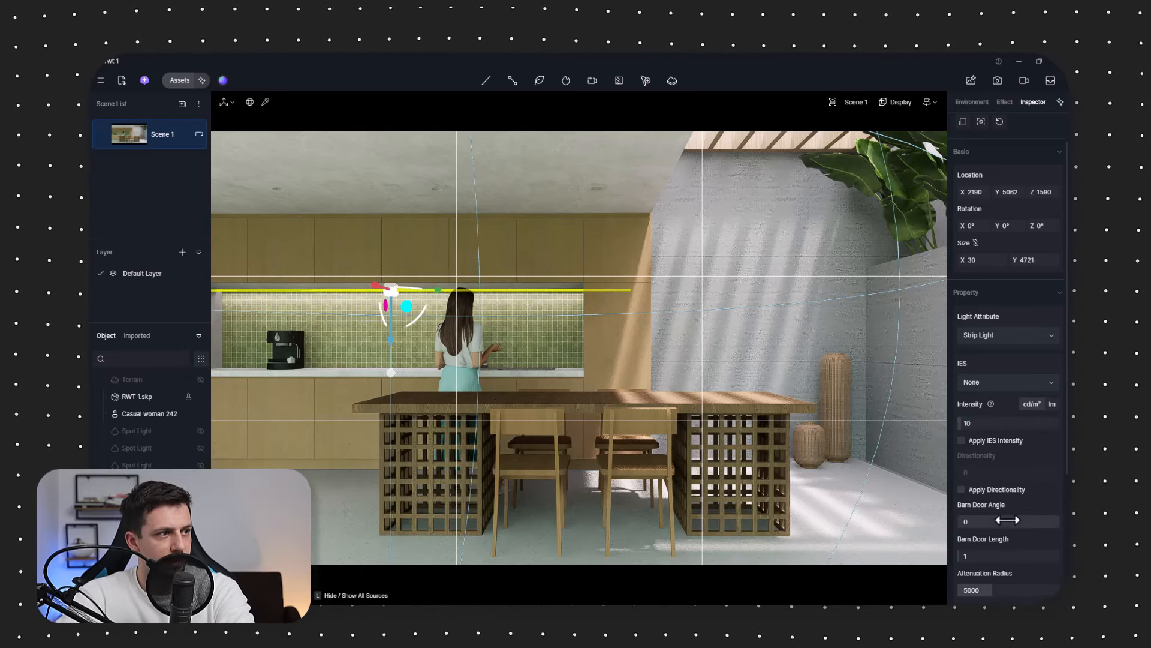
pyautogui.scroll(-3, 1002, 474)
pyautogui.moveTo(988, 565); pyautogui.dragTo(972, 564)
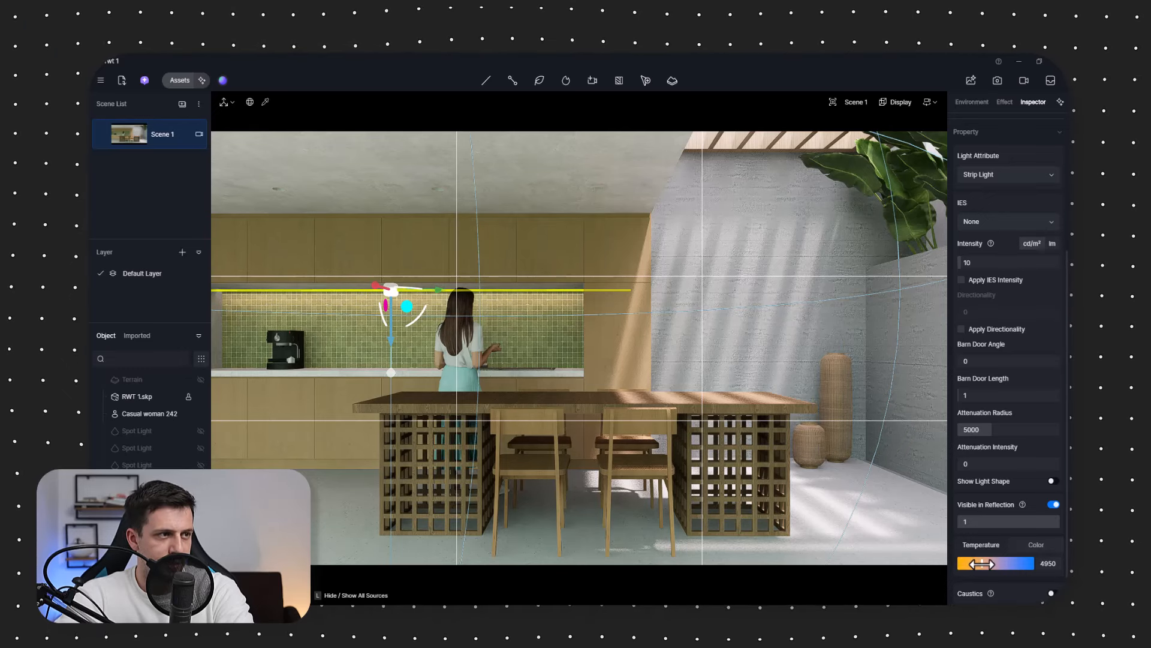
# Step: Set the strip light's intensity to 7 cd/m²
pyautogui.click(997, 262)
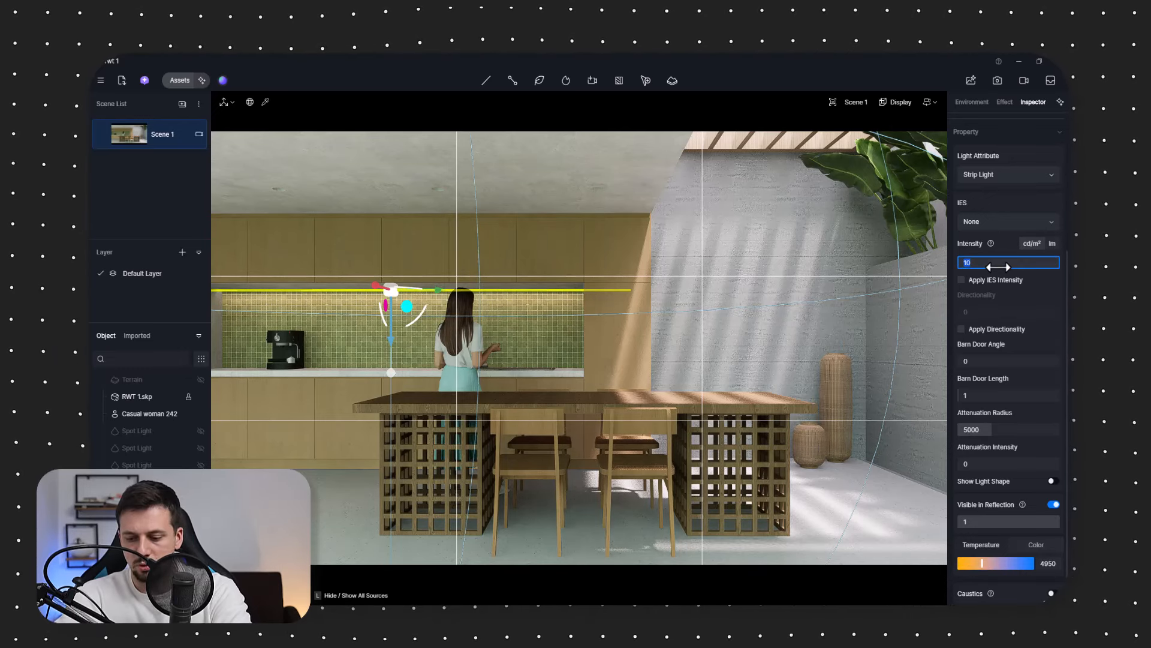
pyautogui.write('7')
pyautogui.press('Return')
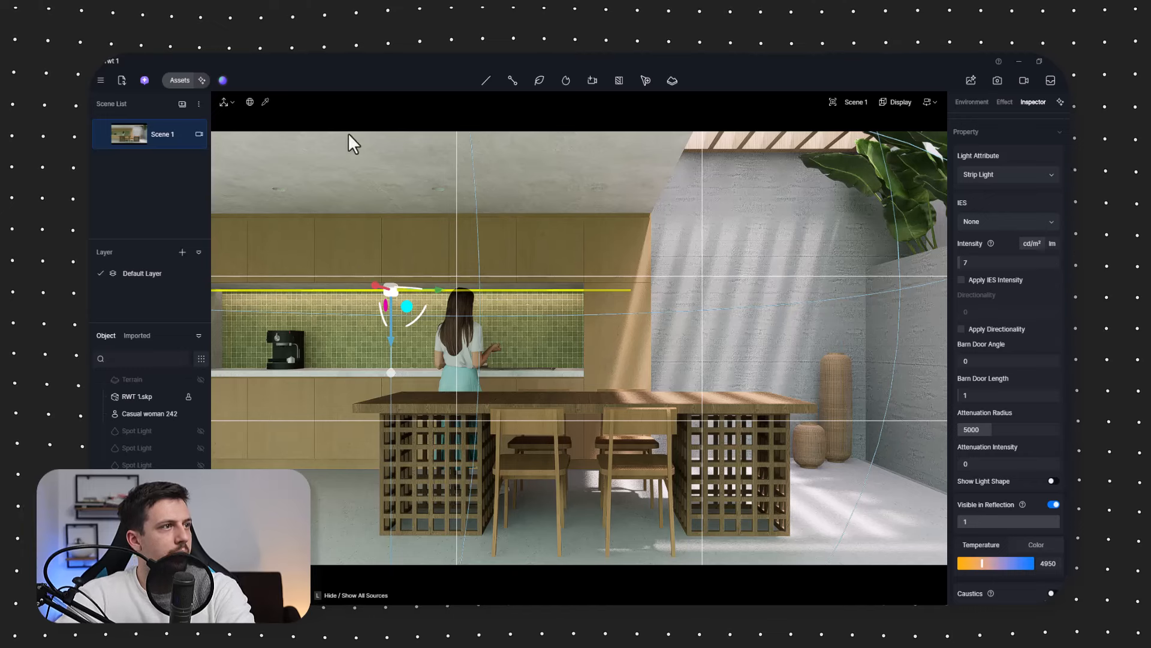
# Step: Show the three hidden ceiling spot lights and select the one nearest the coffee machine
pyautogui.click(201, 431)
pyautogui.click(201, 448)
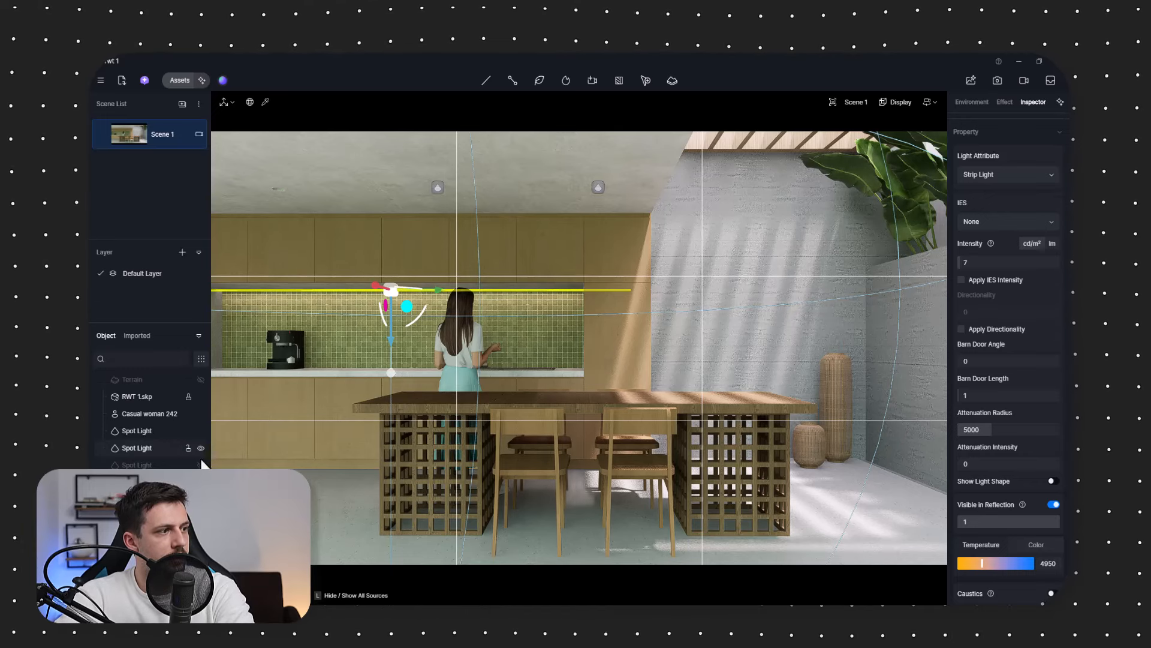
pyautogui.click(201, 464)
pyautogui.click(202, 465)
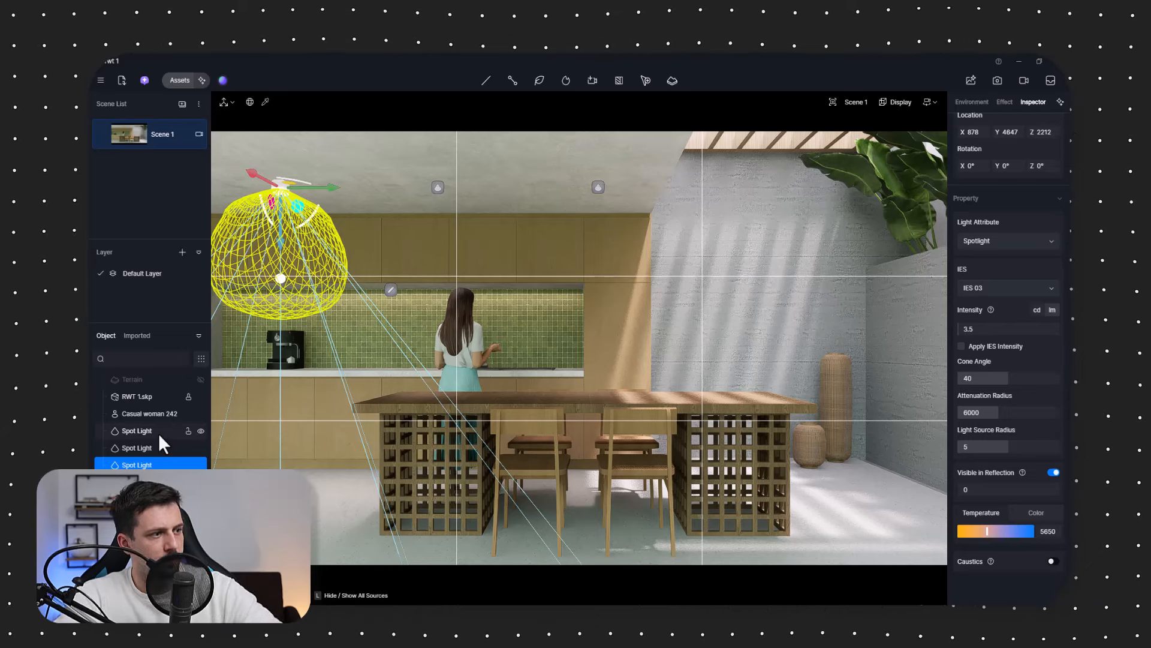
# Step: Set the intensity of the ceiling spot lights to 2 lm, one light after another, and deselect them
pyautogui.click(980, 331)
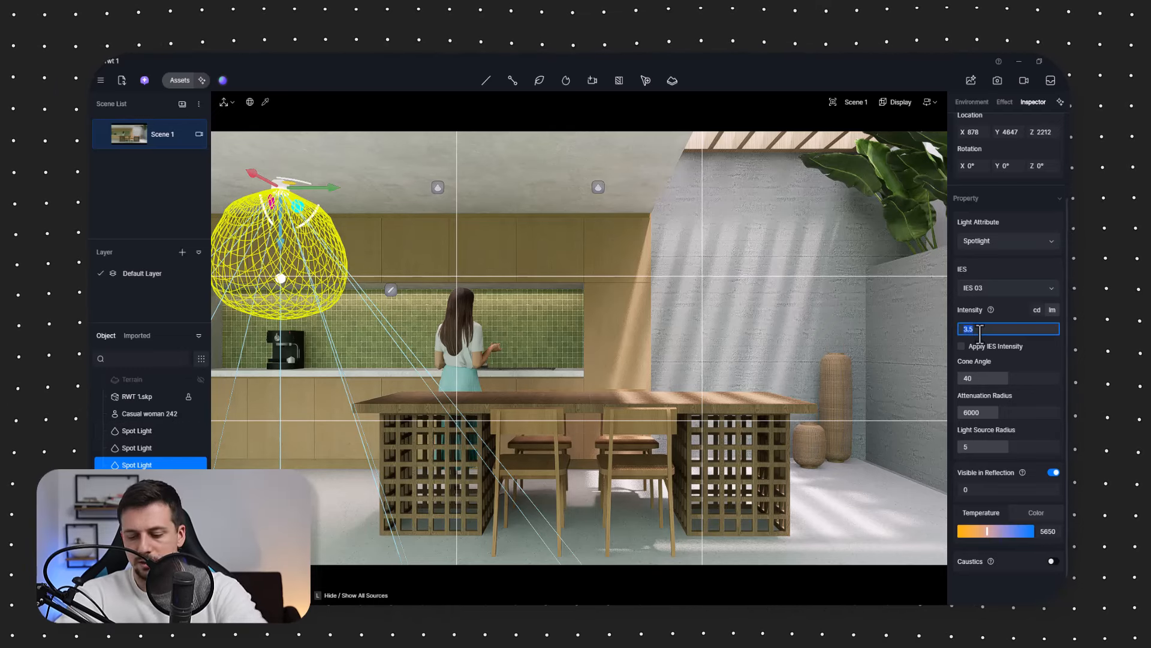
pyautogui.write('2')
pyautogui.press('Return')
pyautogui.click(145, 449)
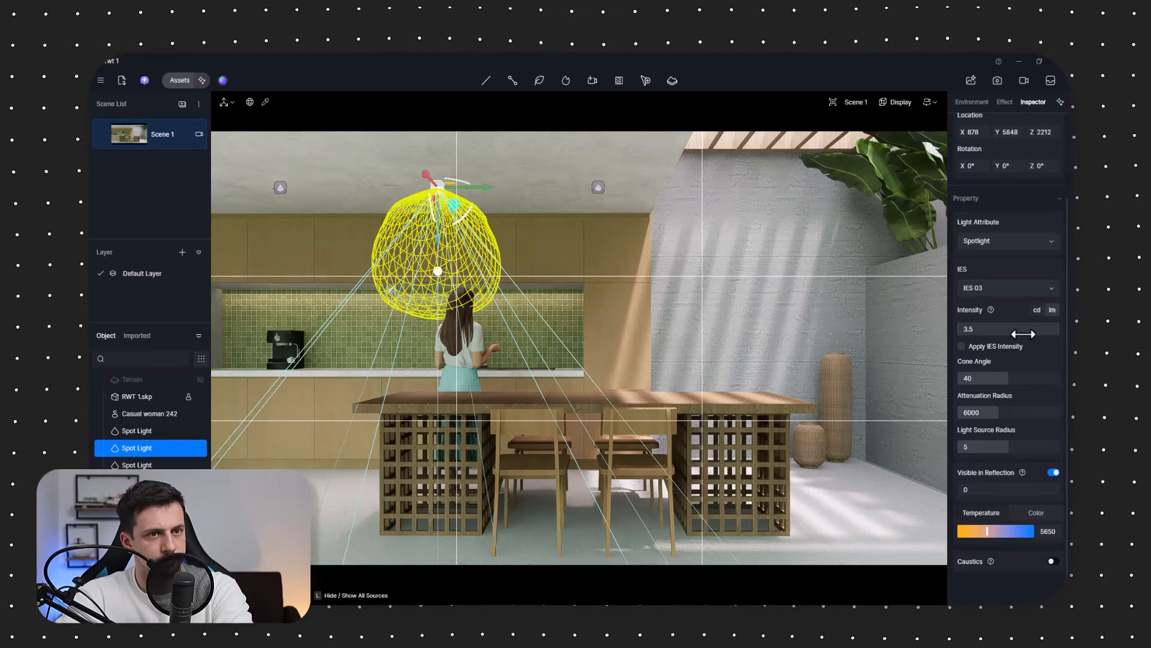
pyautogui.click(159, 433)
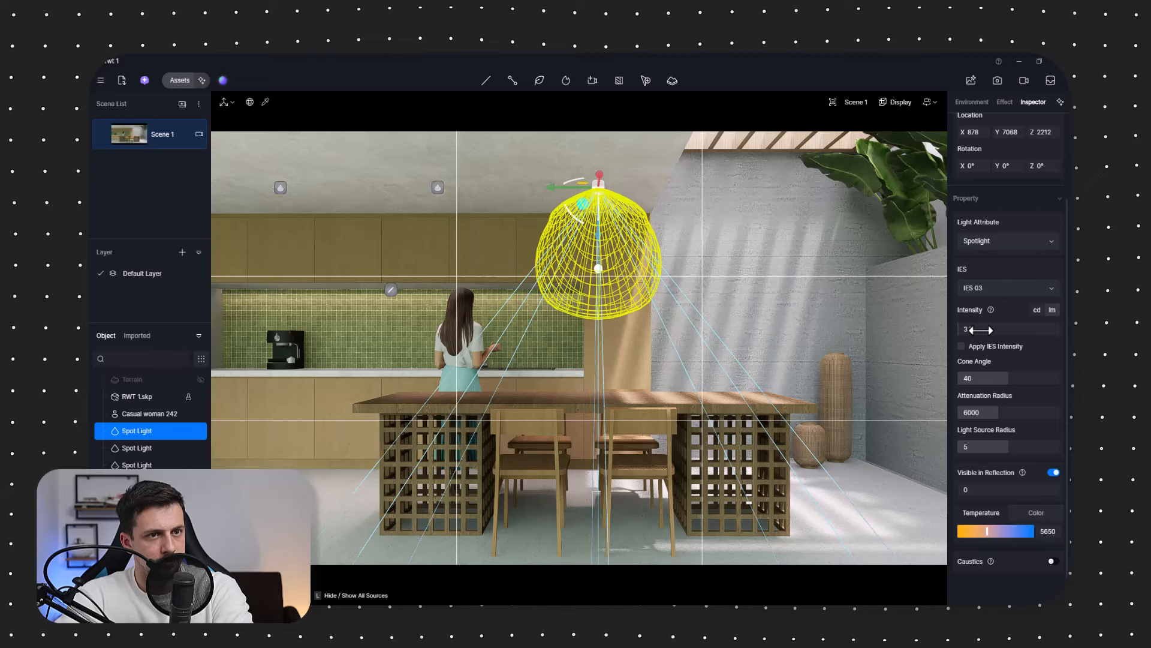
pyautogui.click(819, 427)
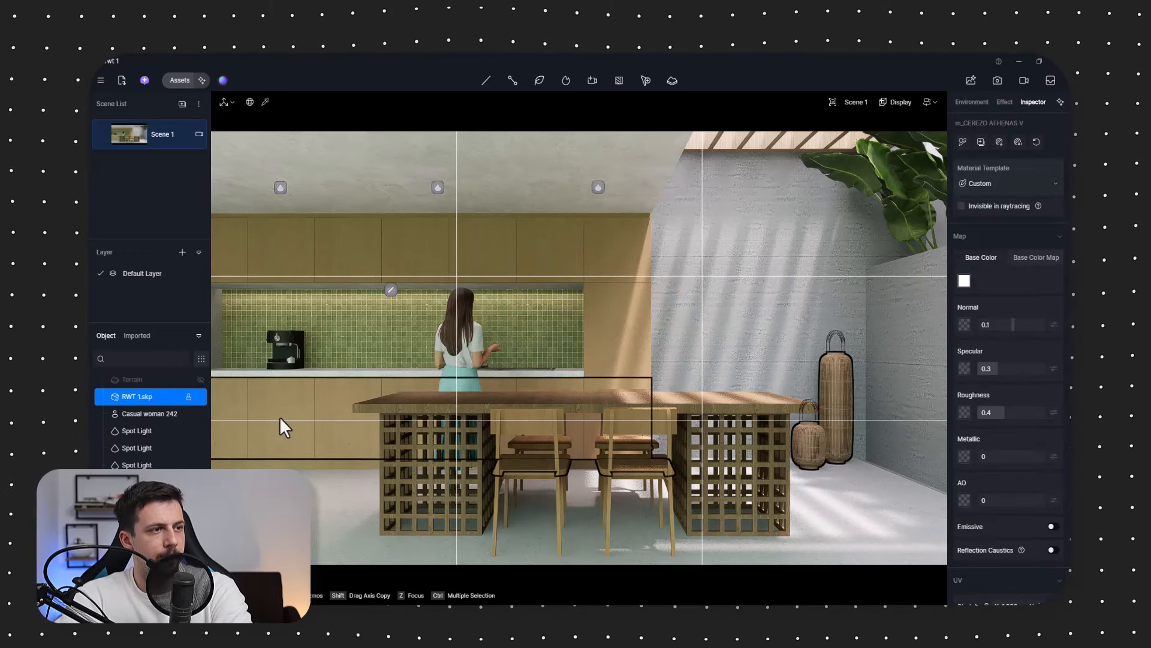
pyautogui.click(492, 366)
pyautogui.click(816, 463)
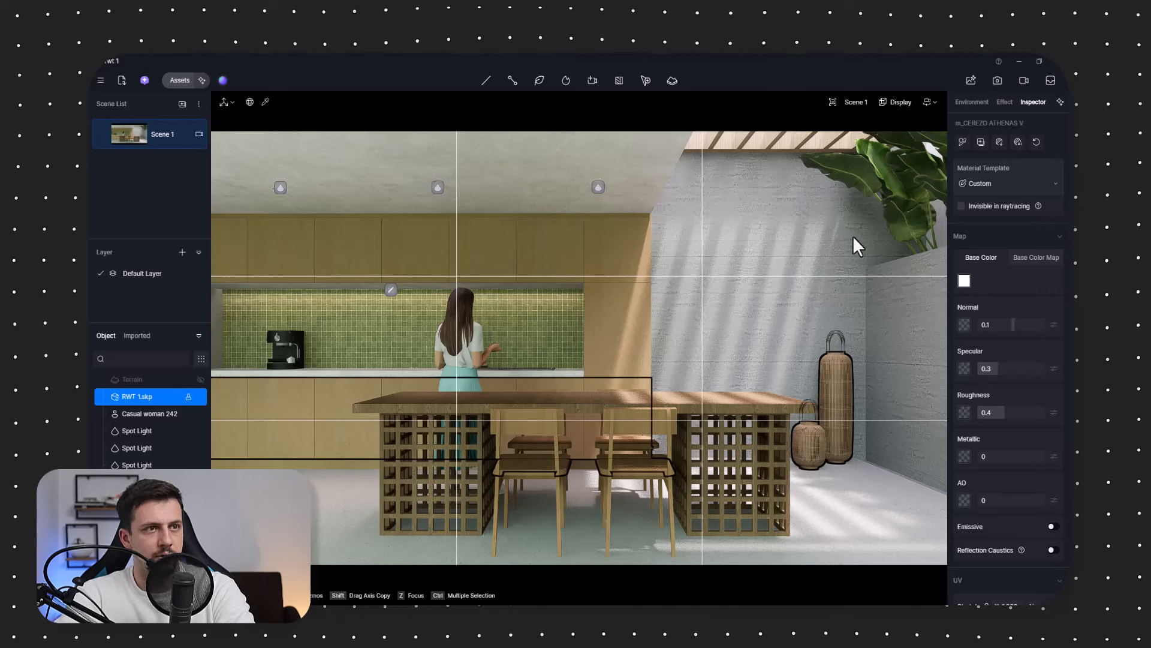
# Step: Place a rectangle light at the slatted roof opening above the plant and raise it above the slats to Z 3340
pyautogui.moveTo(103, 141)
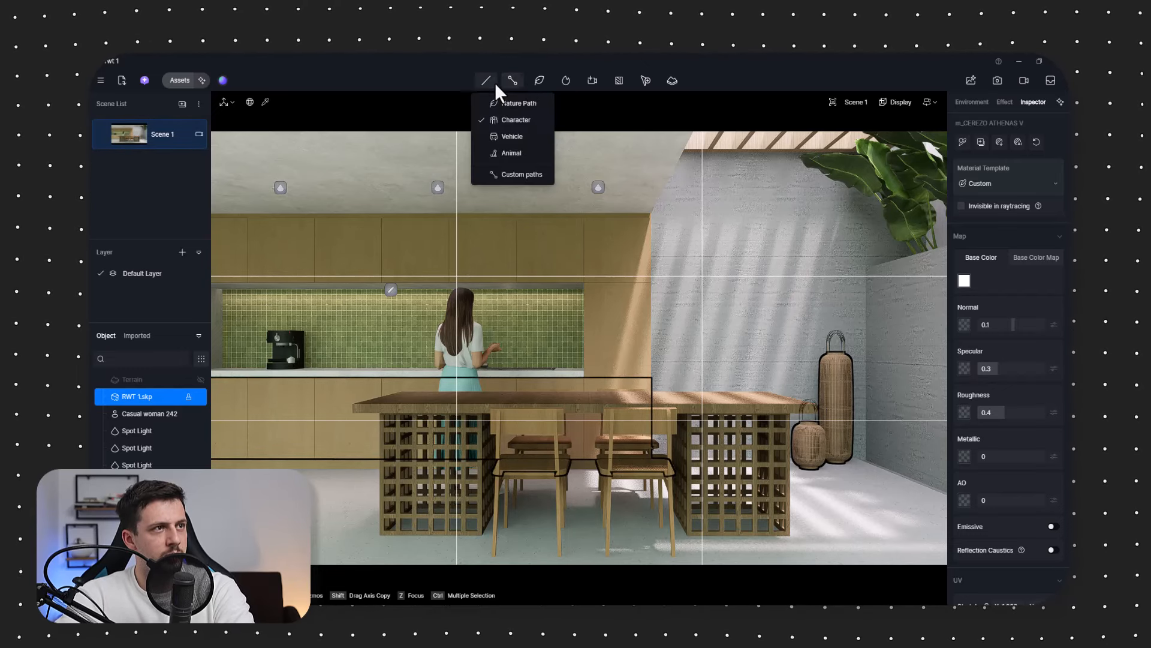
pyautogui.click(507, 147)
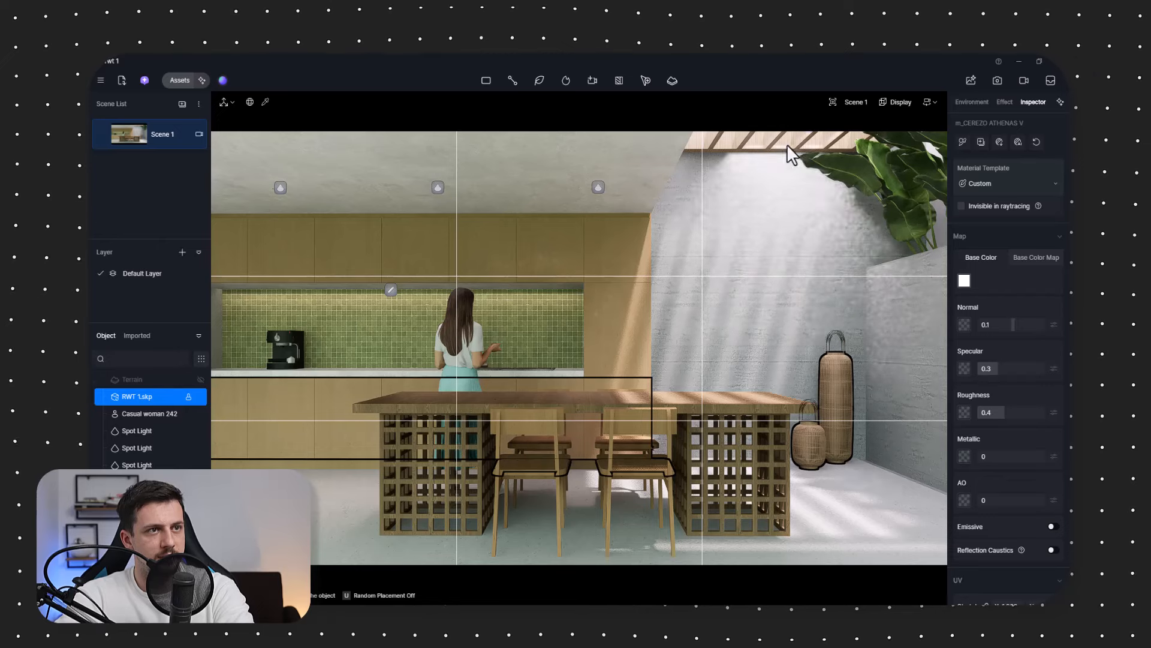
pyautogui.click(785, 146)
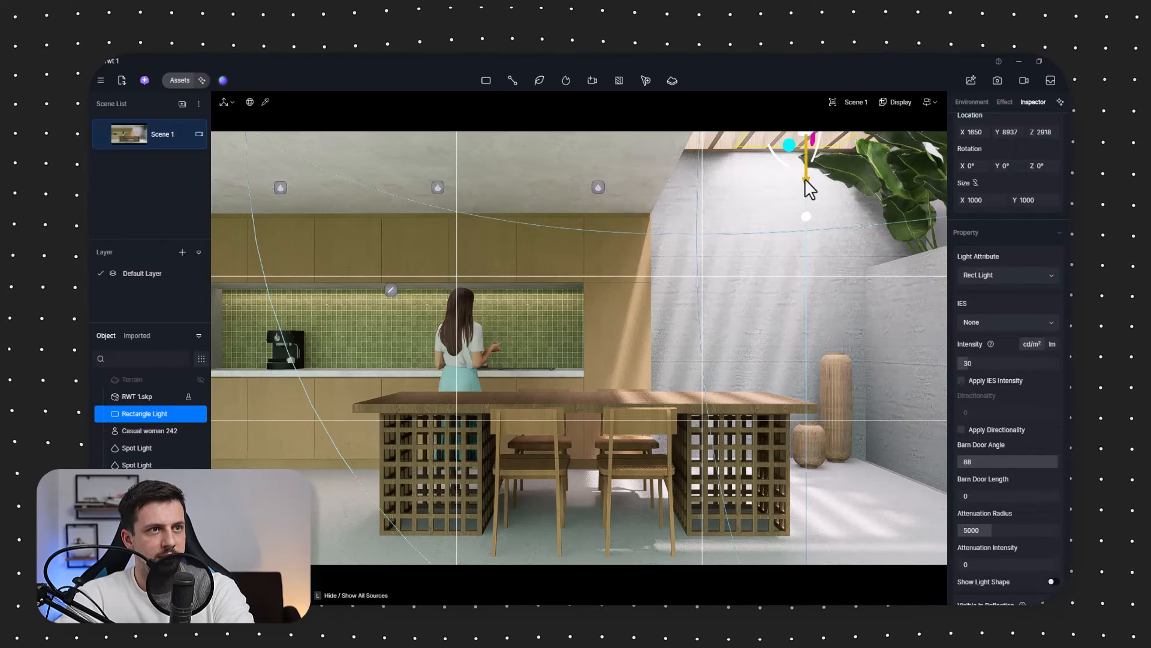
pyautogui.moveTo(808, 186); pyautogui.dragTo(809, 90)
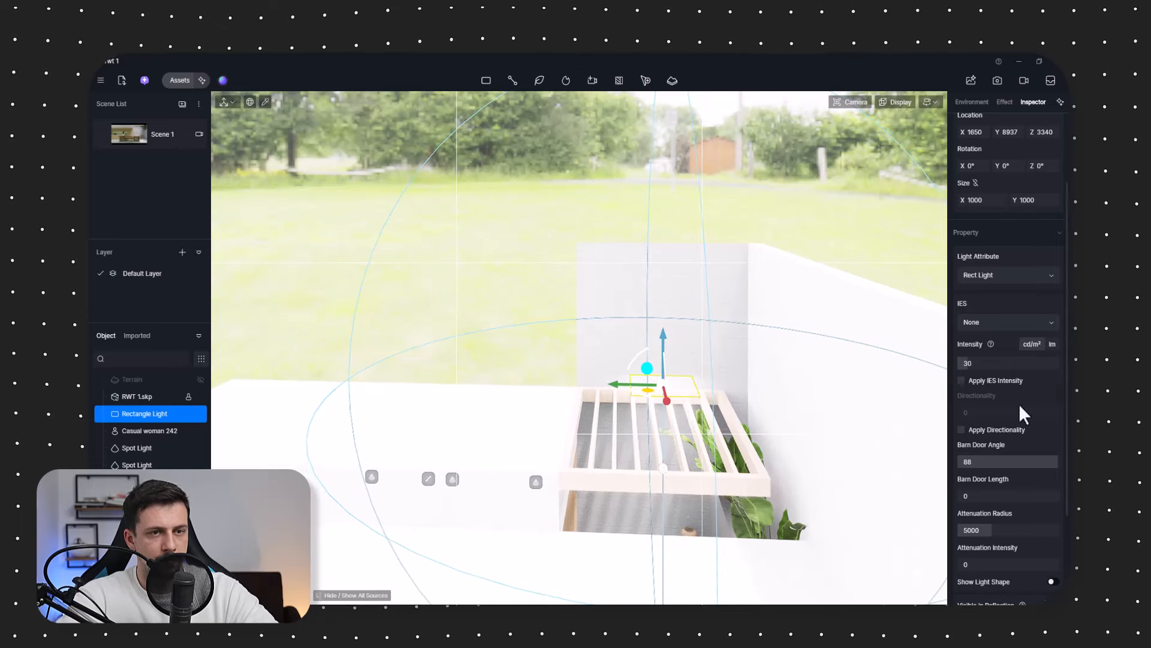
# Step: Resize the rectangle light to about 4235 by 2993, rotate it to Y 343° and Z 16°, and set its intensity to 15 cd/m²
pyautogui.moveTo(982, 199); pyautogui.dragTo(1000, 199)
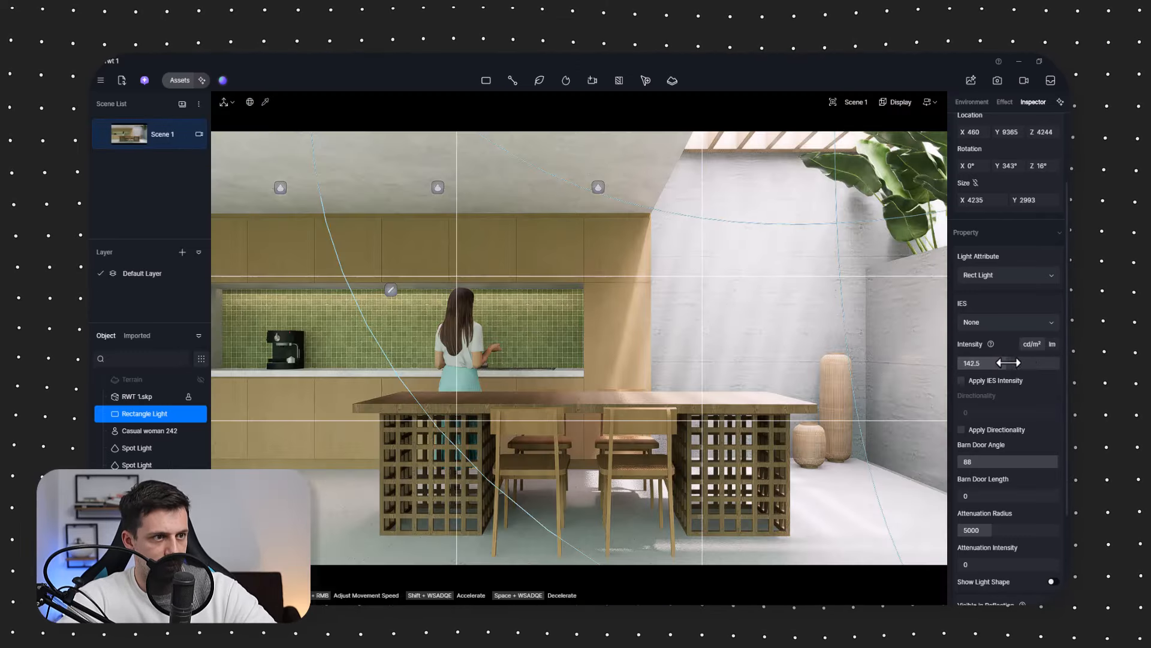
pyautogui.moveTo(1009, 362); pyautogui.dragTo(962, 348)
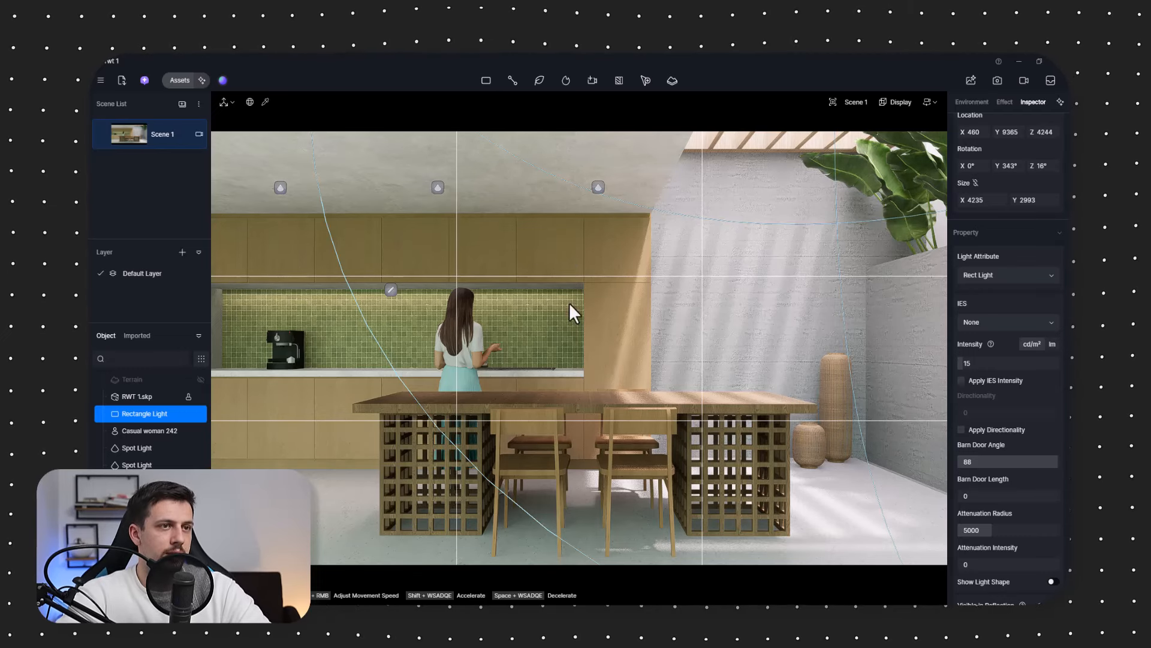
pyautogui.click(857, 455)
pyautogui.click(866, 581)
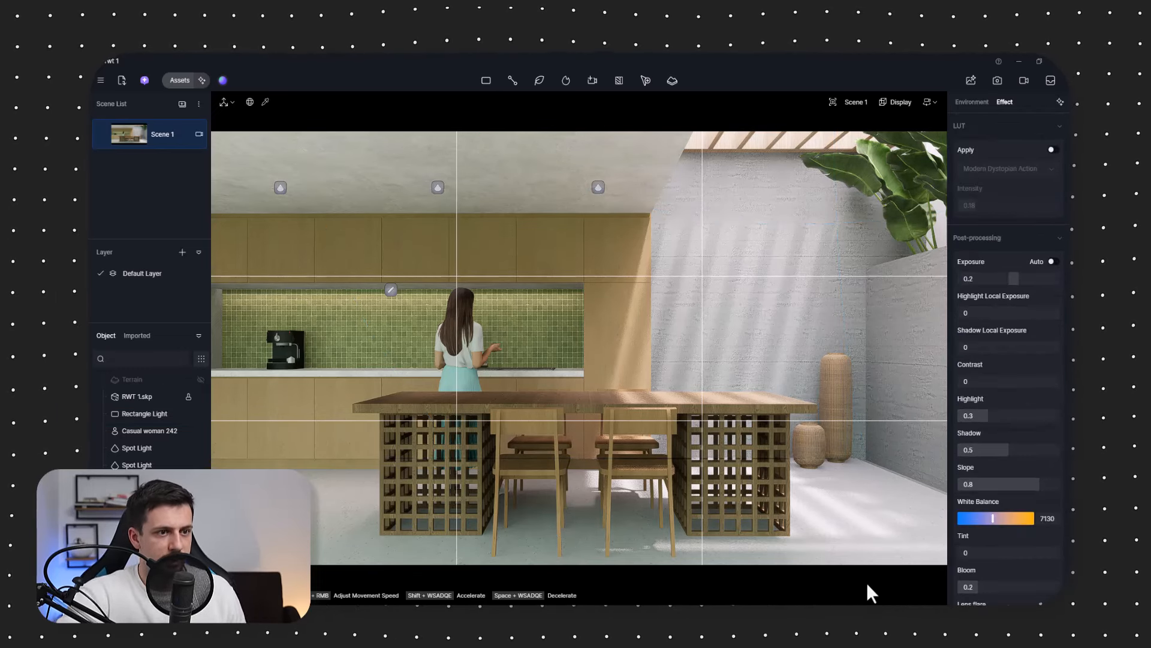
# Step: Set the post-processing contrast to 0.04 and the vignette to 0.17
pyautogui.moveTo(1025, 387); pyautogui.dragTo(1012, 387)
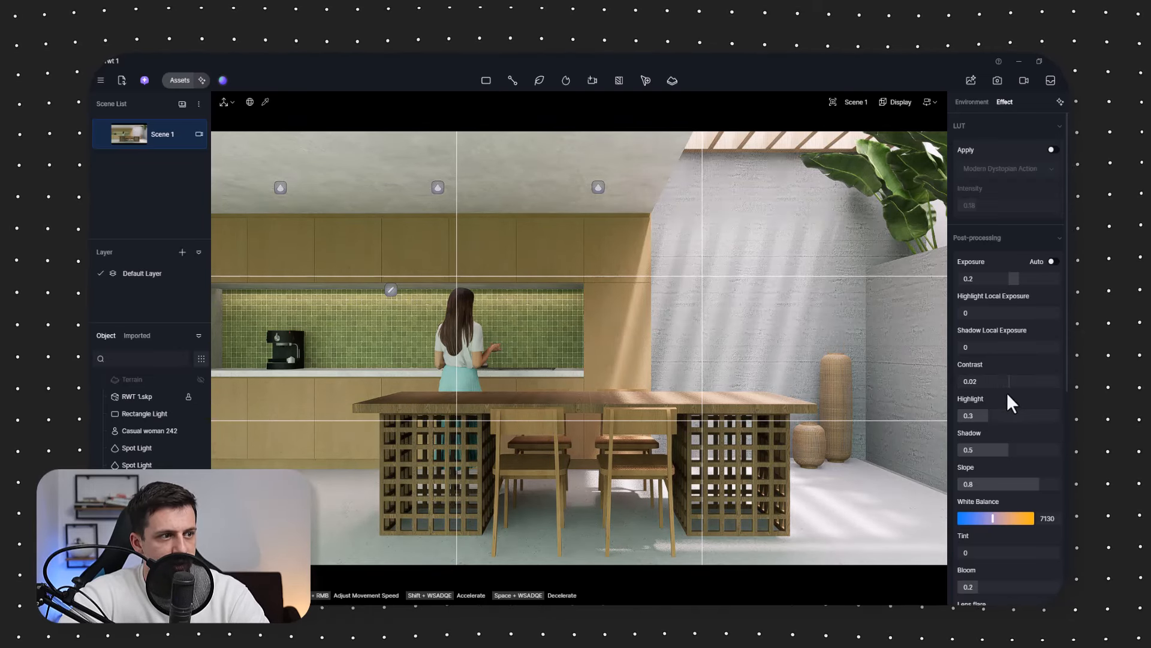
pyautogui.scroll(-4, 1023, 514)
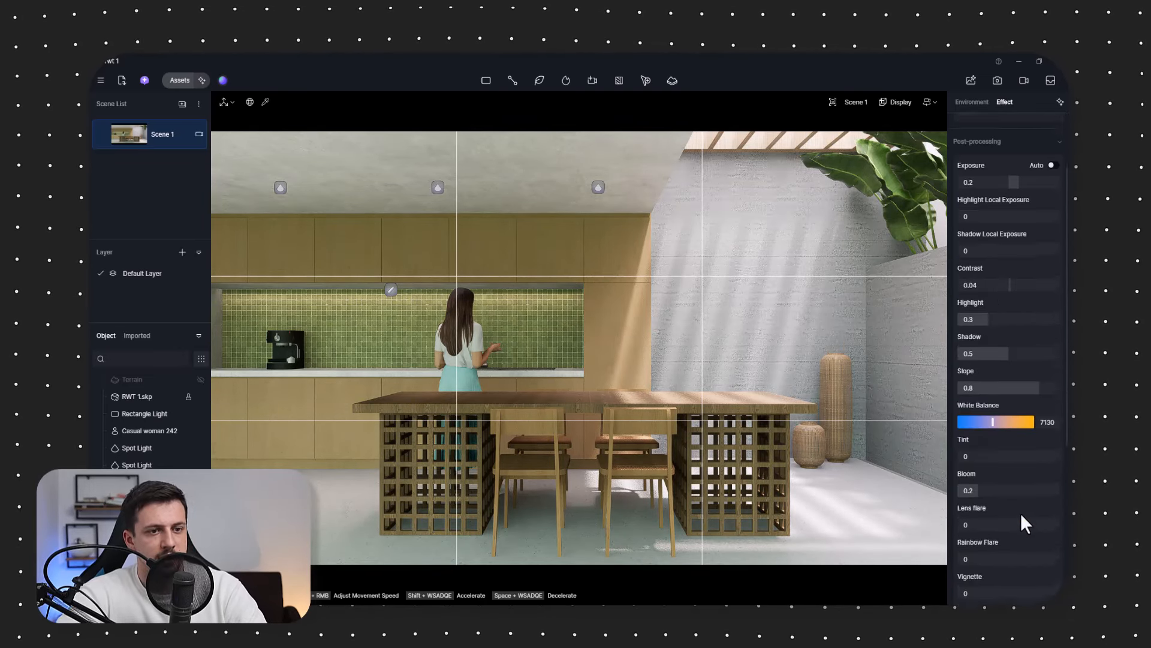
pyautogui.scroll(-3, 1026, 528)
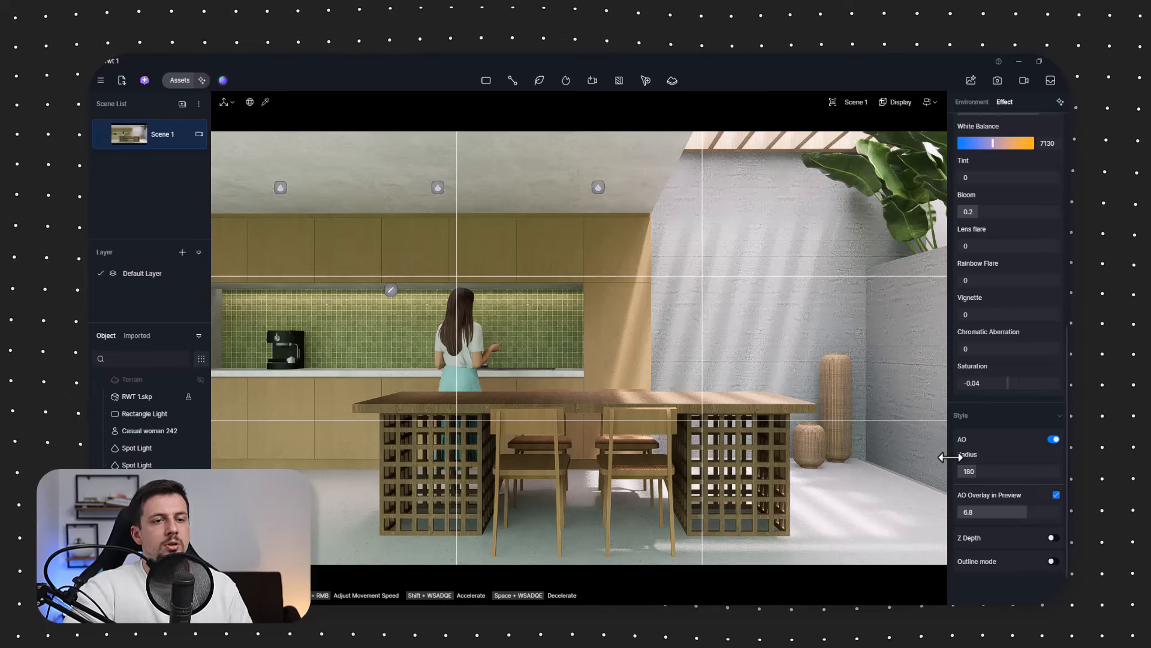
pyautogui.moveTo(974, 316); pyautogui.dragTo(982, 317)
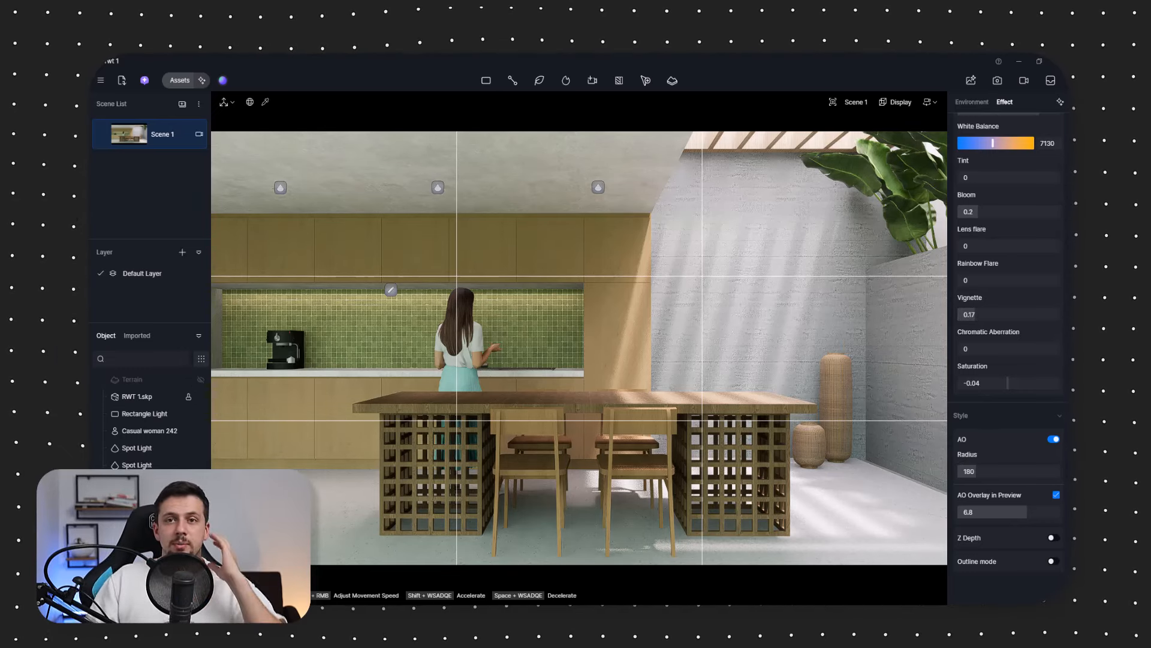
# Step: Render Scene 1 as a 1920 × 1080 PNG still image in the 32 RWT 2 folder
pyautogui.click(997, 80)
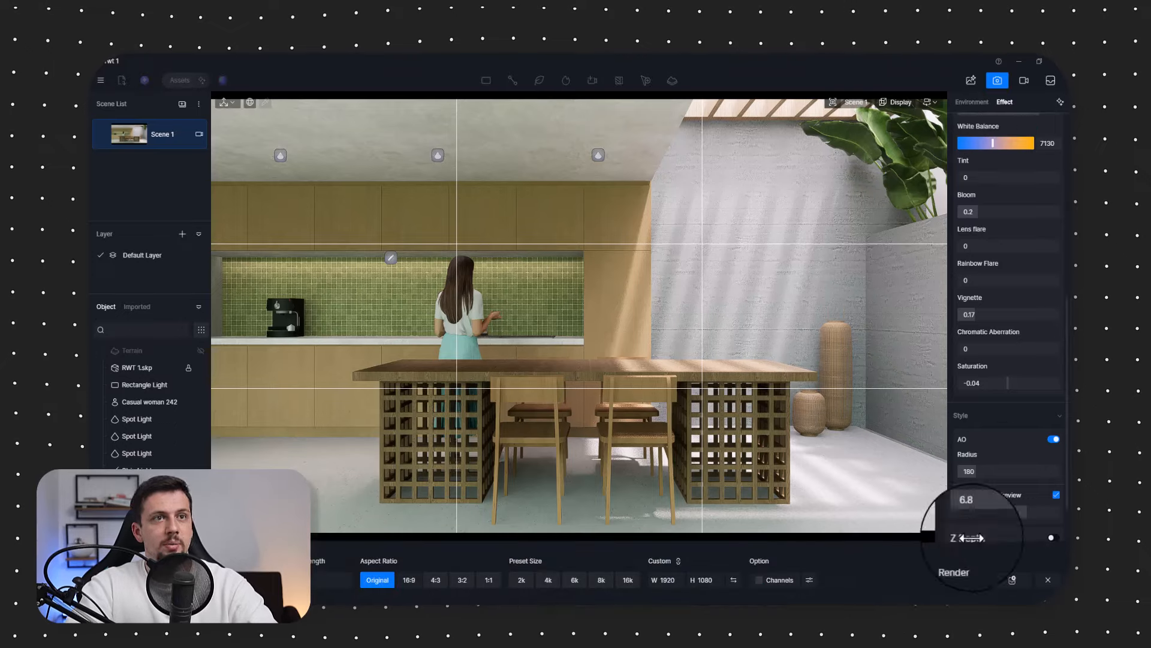
pyautogui.click(949, 580)
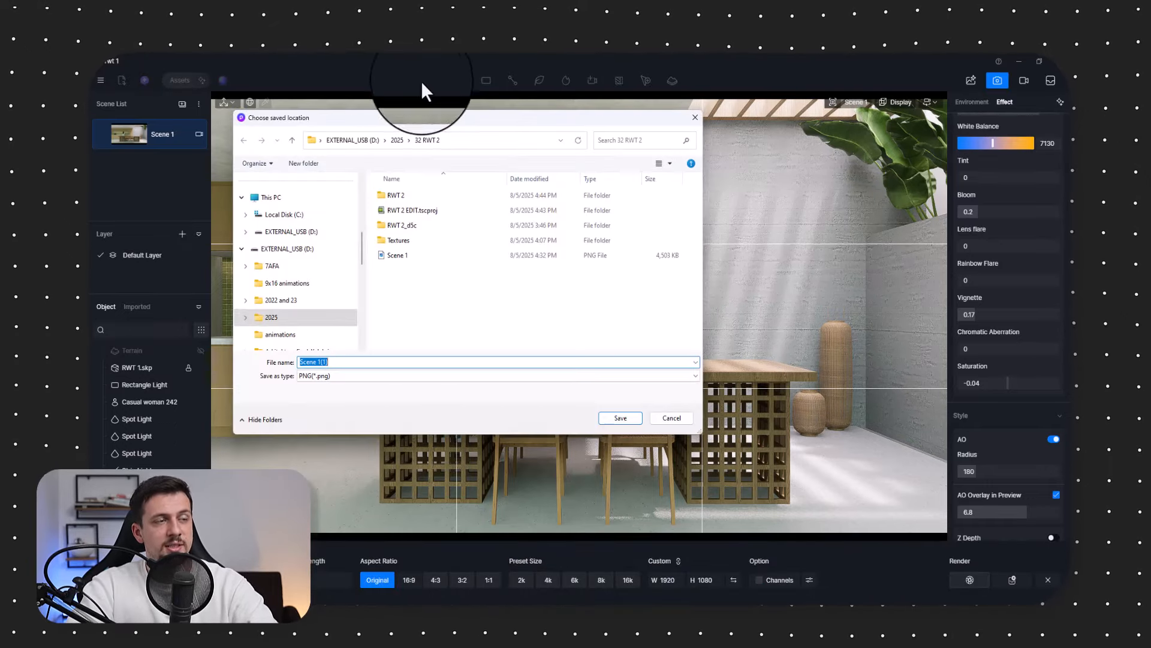
pyautogui.moveTo(429, 120); pyautogui.dragTo(1067, 603)
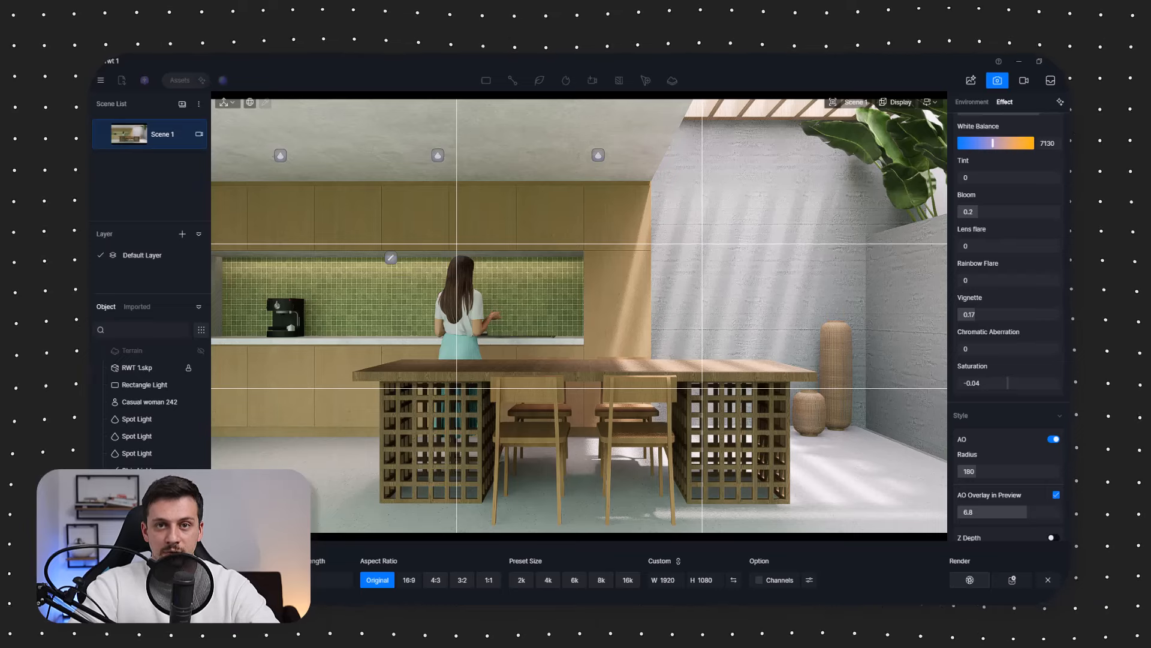
# Step: Open the rendered kitchen image in AI Post-Processing and maximize its window
pyautogui.click(527, 353)
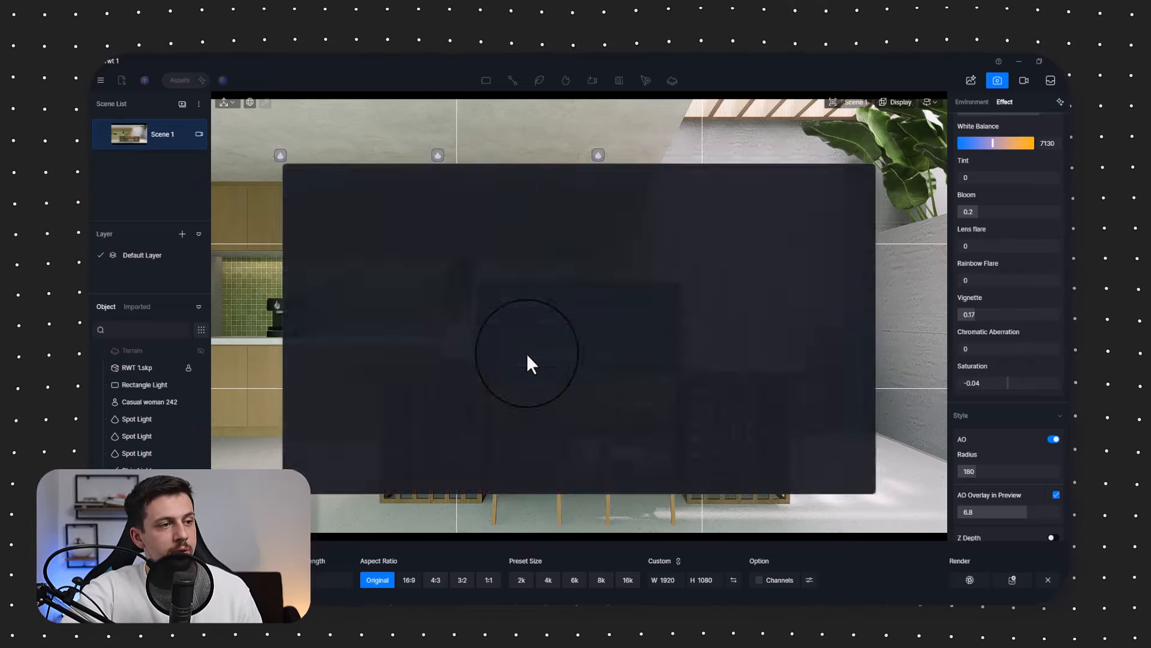
pyautogui.click(359, 243)
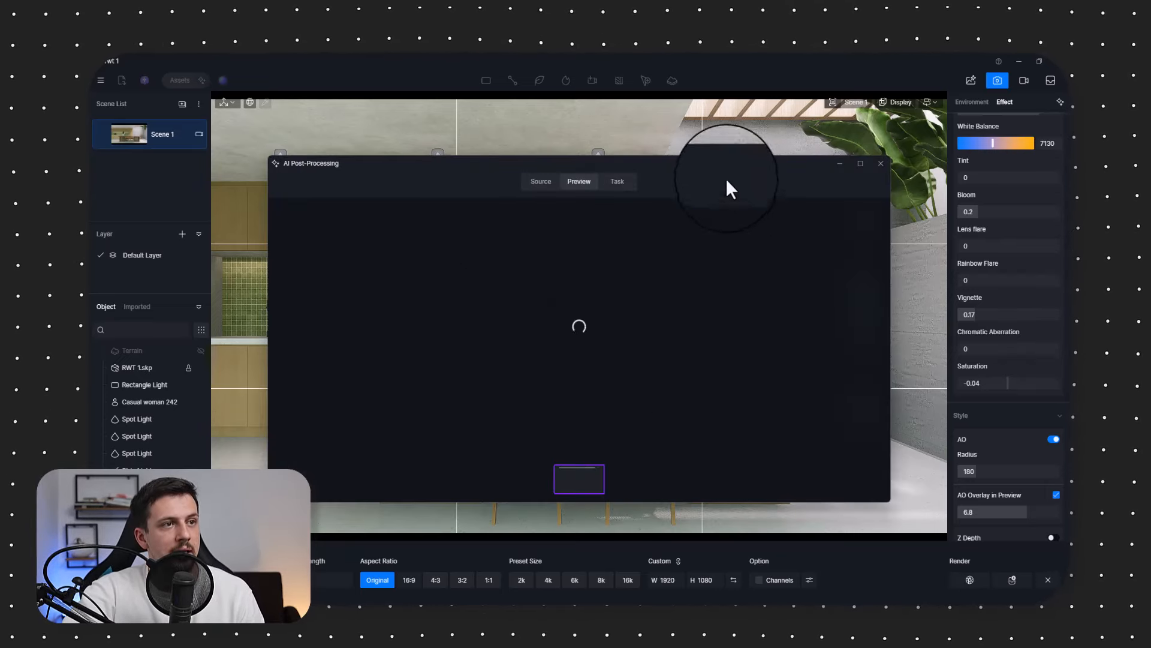
pyautogui.moveTo(726, 180); pyautogui.dragTo(727, 59)
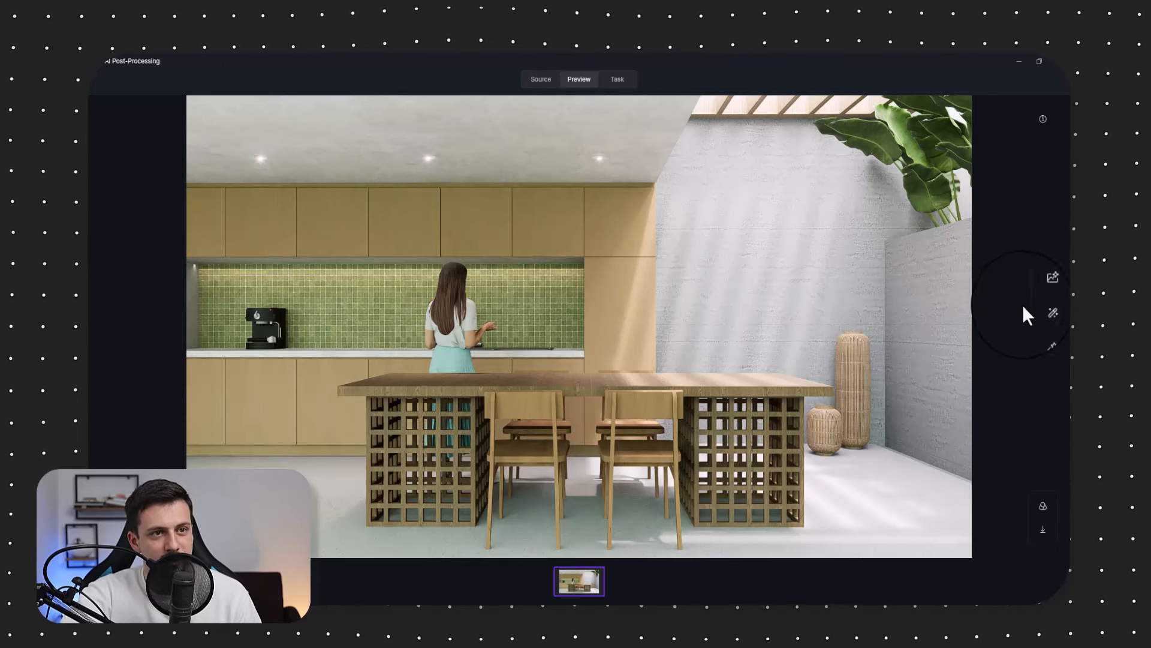
# Step: Run the AI Enhancer on the render with an enhancement weight of 1 and a texture strength of 0.4
pyautogui.click(1042, 319)
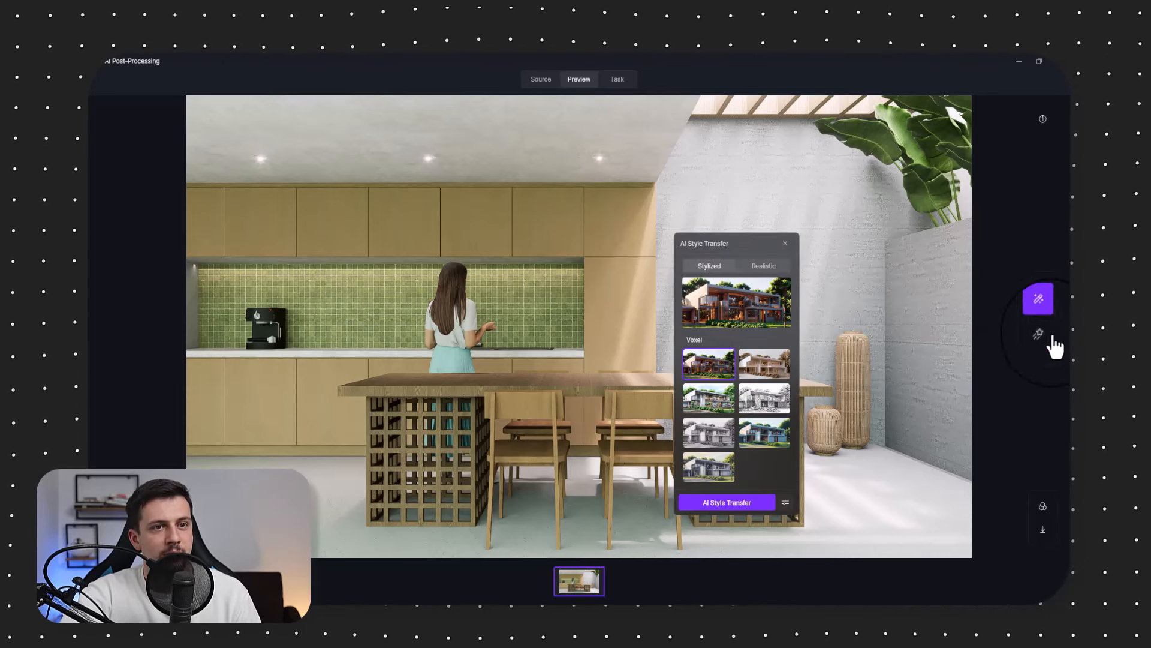
pyautogui.click(1043, 287)
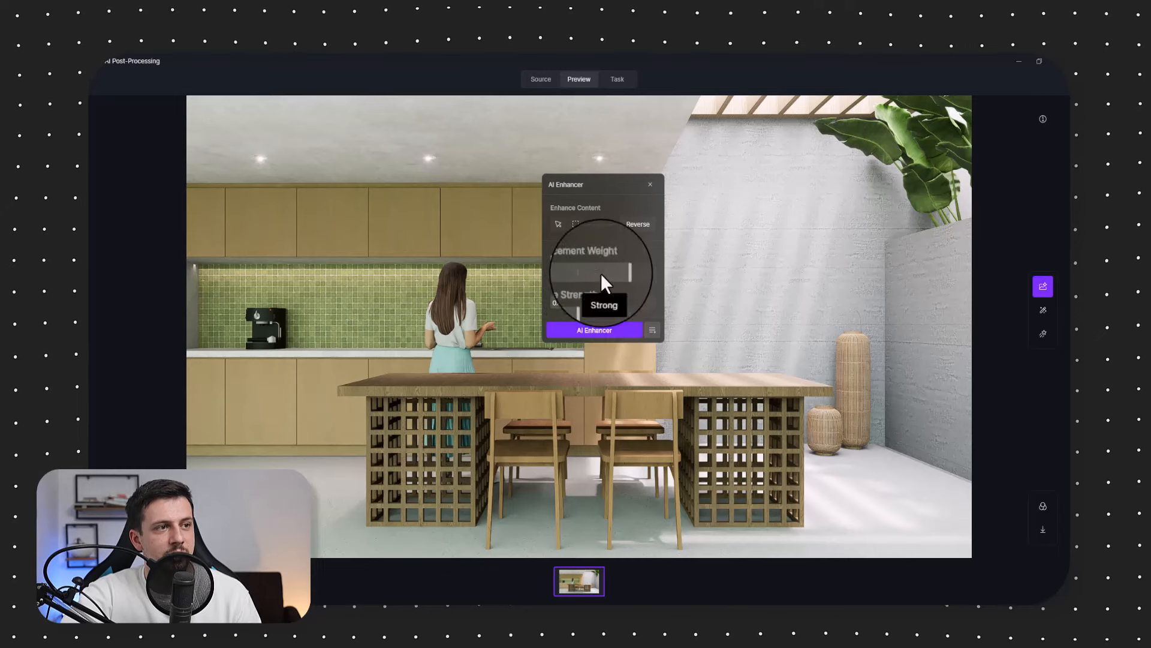
pyautogui.click(618, 330)
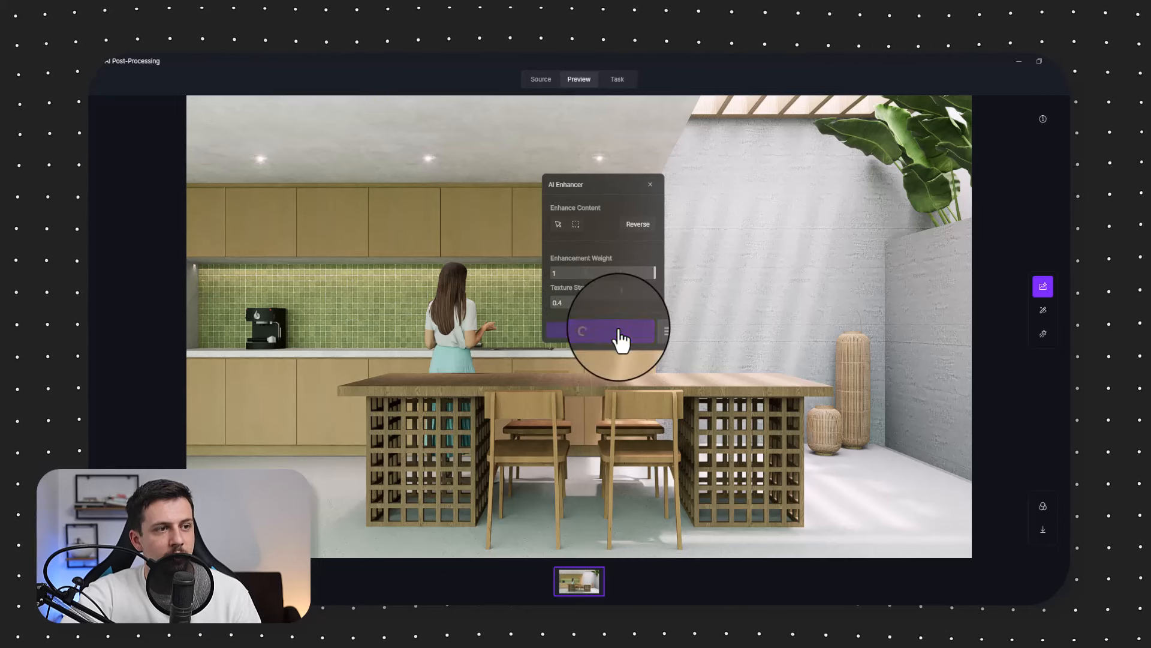
# Step: Choose the Autumn style from the realistic styles of AI Style Transfer
pyautogui.click(1042, 311)
pyautogui.click(763, 266)
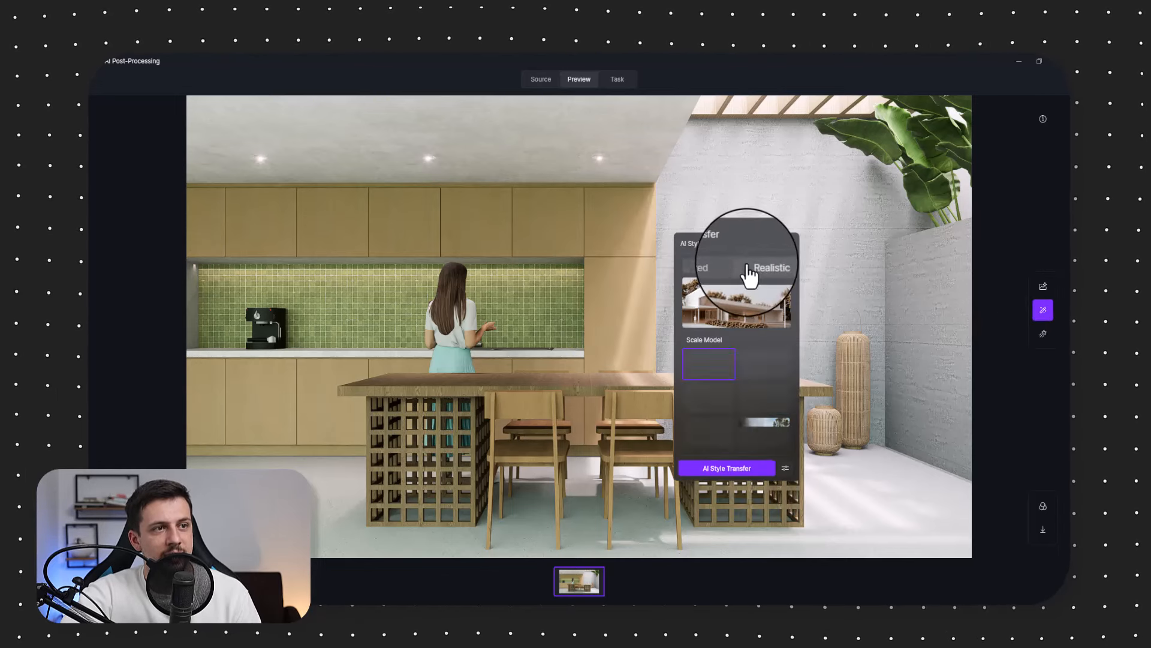
pyautogui.click(710, 431)
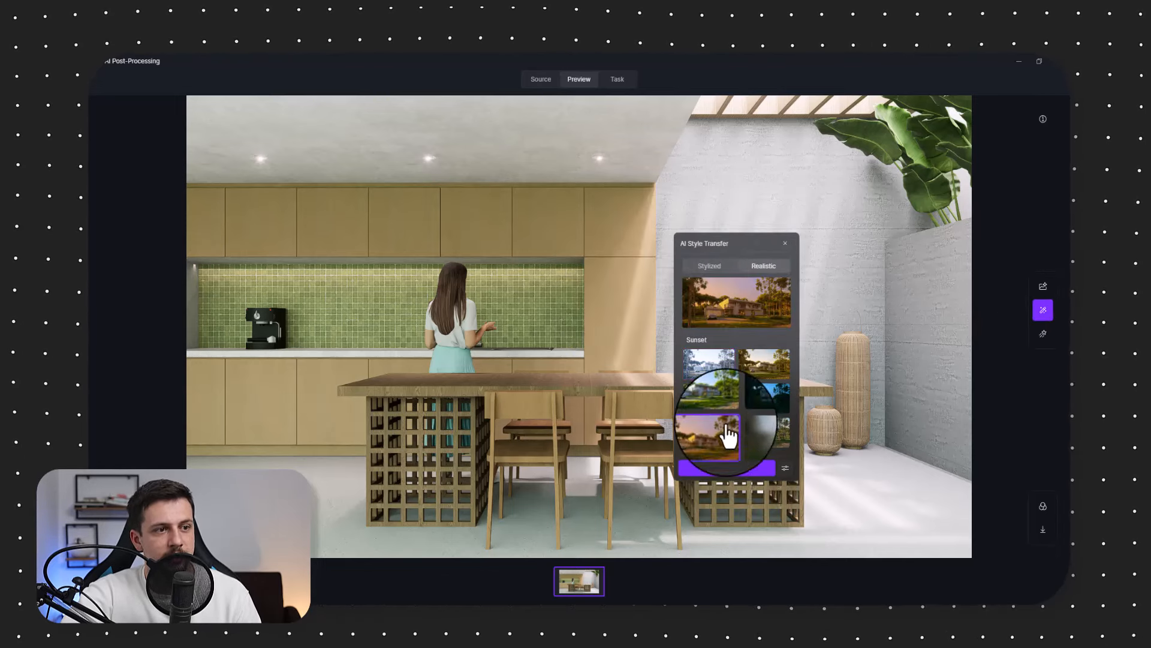
pyautogui.click(773, 373)
# Step: Set the structure matching weight to 1, run the AI Style Transfer, and return the preview to the original render
pyautogui.click(785, 467)
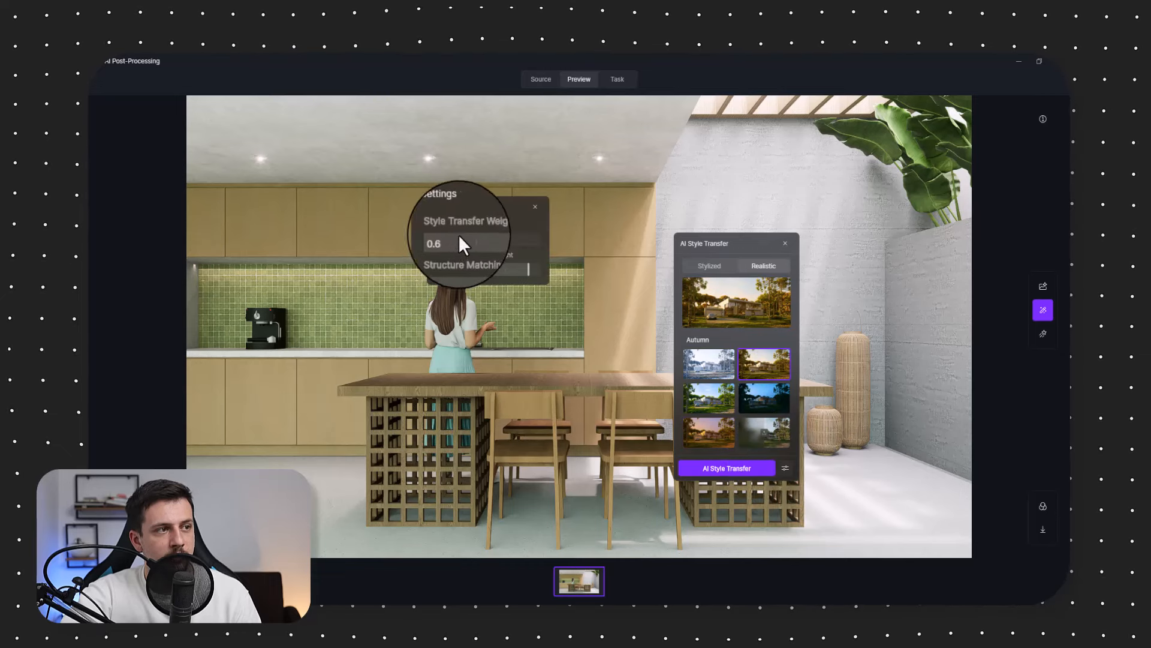
pyautogui.moveTo(529, 270); pyautogui.dragTo(574, 274)
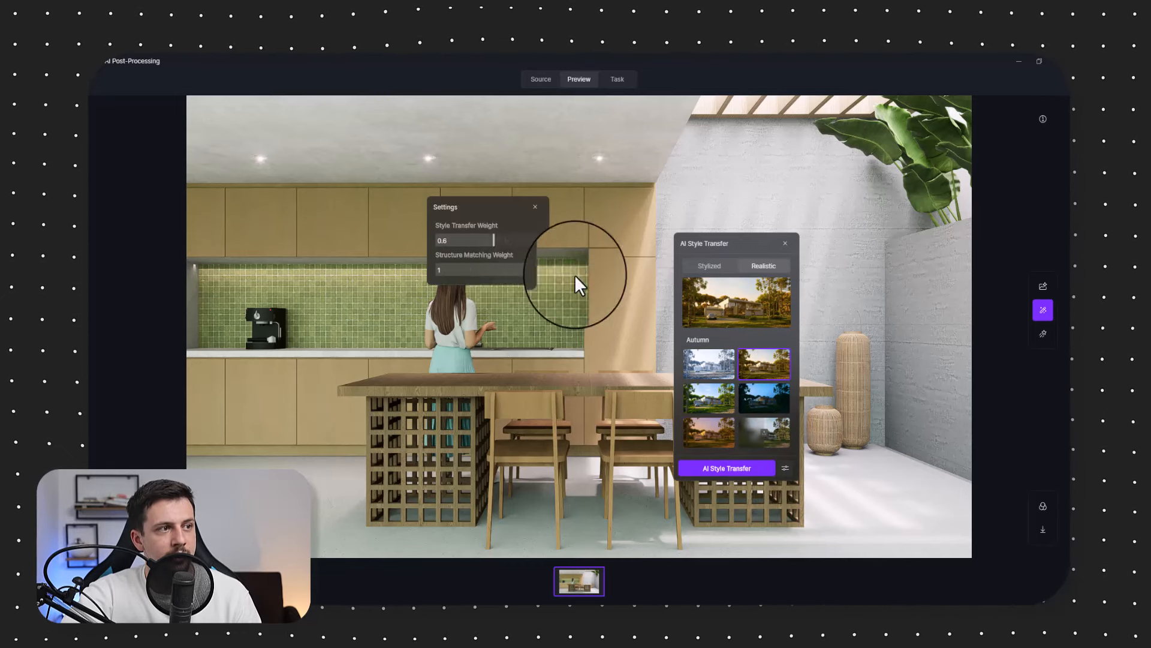
pyautogui.click(507, 244)
pyautogui.click(767, 469)
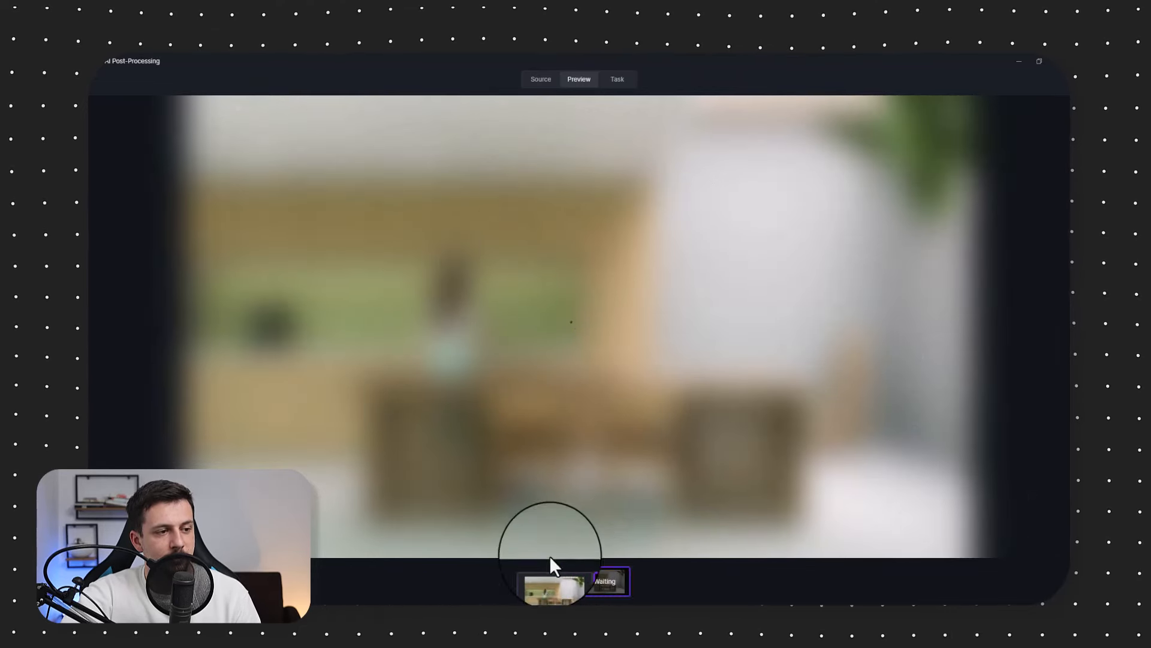
pyautogui.click(551, 575)
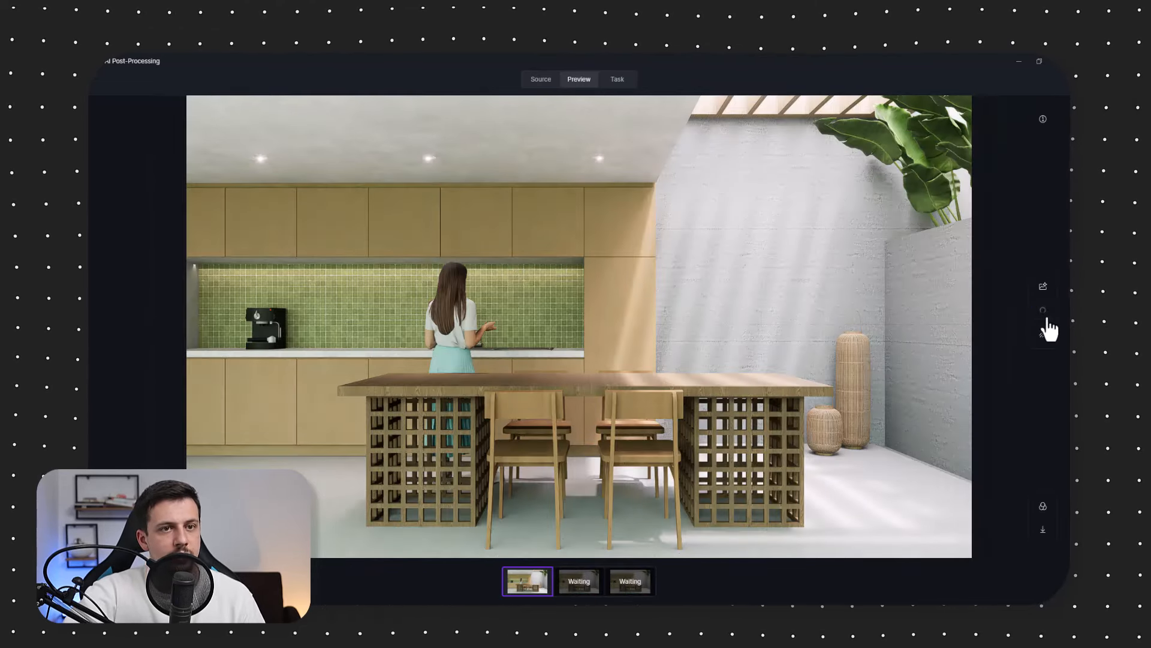
# Step: Run the AI Style Transfer on the render with the realistic Spring style, style transfer weight 0.6 and structure matching weight 1
pyautogui.click(1044, 311)
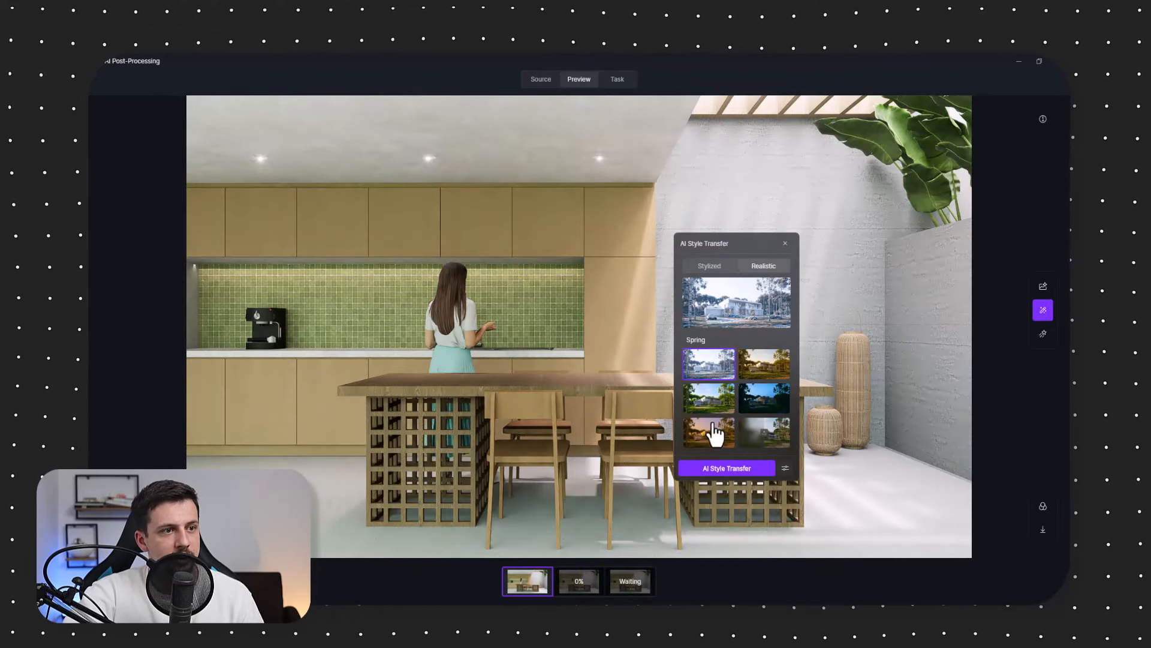
pyautogui.click(710, 397)
pyautogui.click(785, 468)
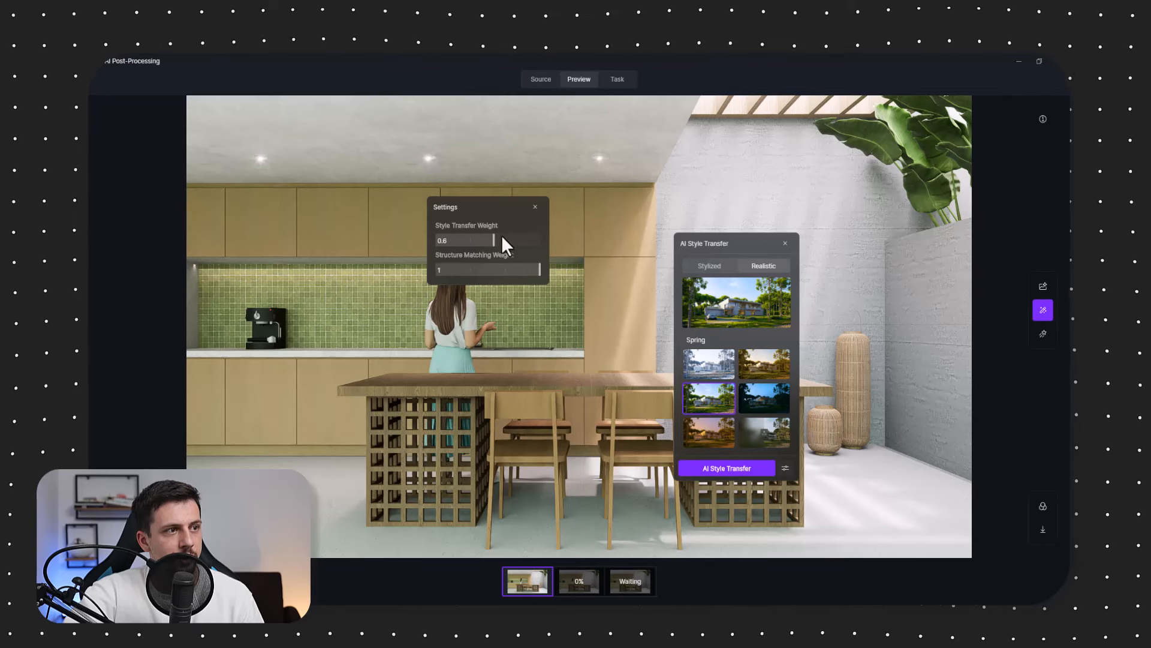
pyautogui.click(698, 469)
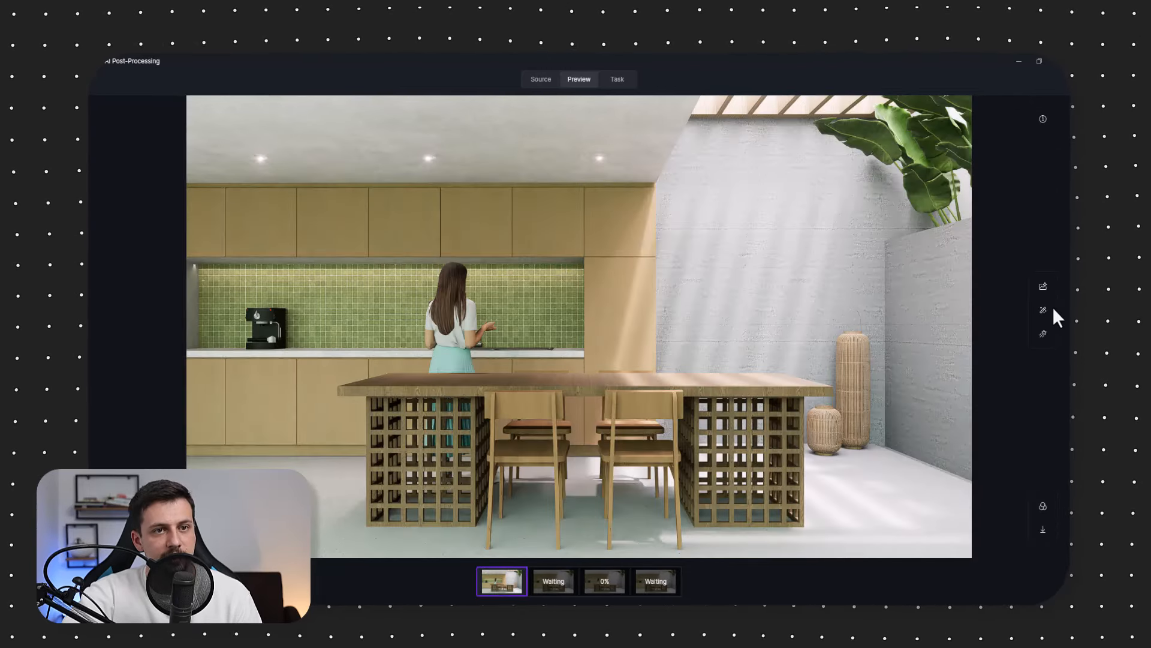
# Step: Run another AI Style Transfer on the original render using the realistic Sunset style
pyautogui.click(1042, 310)
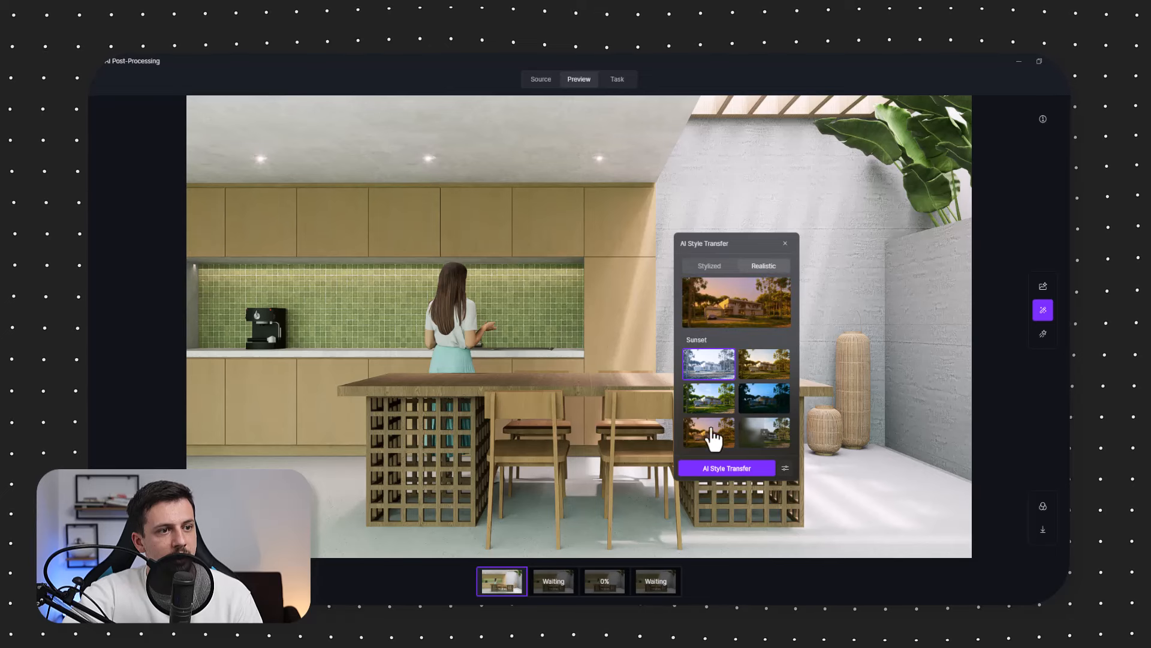
pyautogui.click(785, 468)
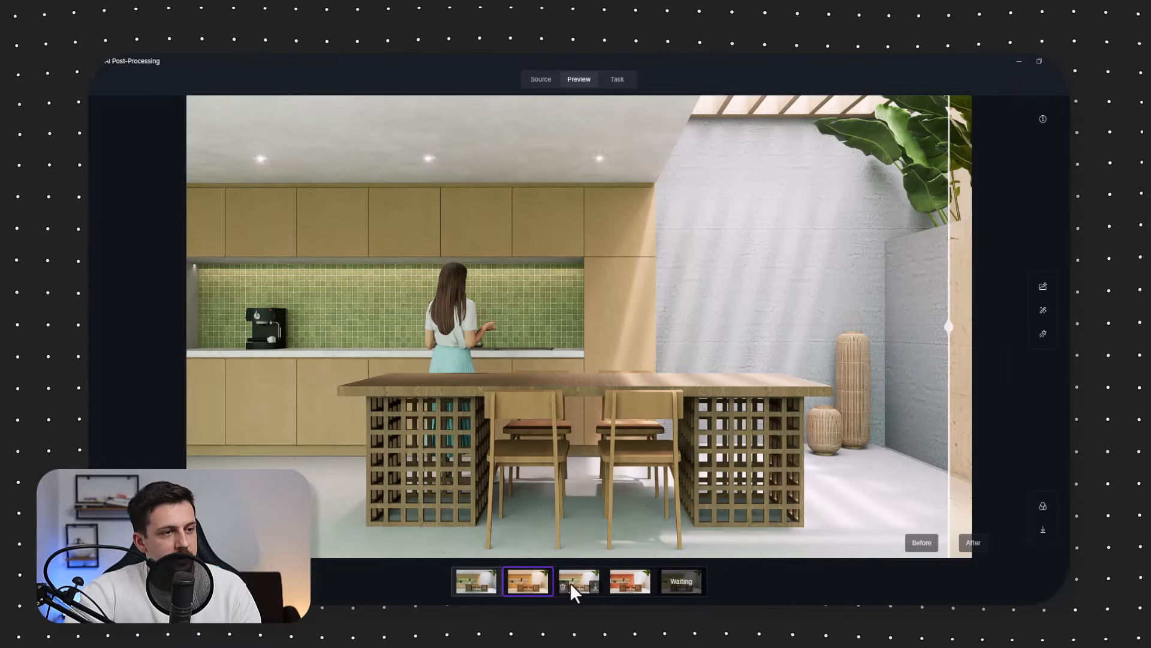
# Step: Compare the finished style transfer variants with the original render using the before/after divider, checking cabinets, tiles and wall texture
pyautogui.moveTo(943, 322); pyautogui.dragTo(1027, 353)
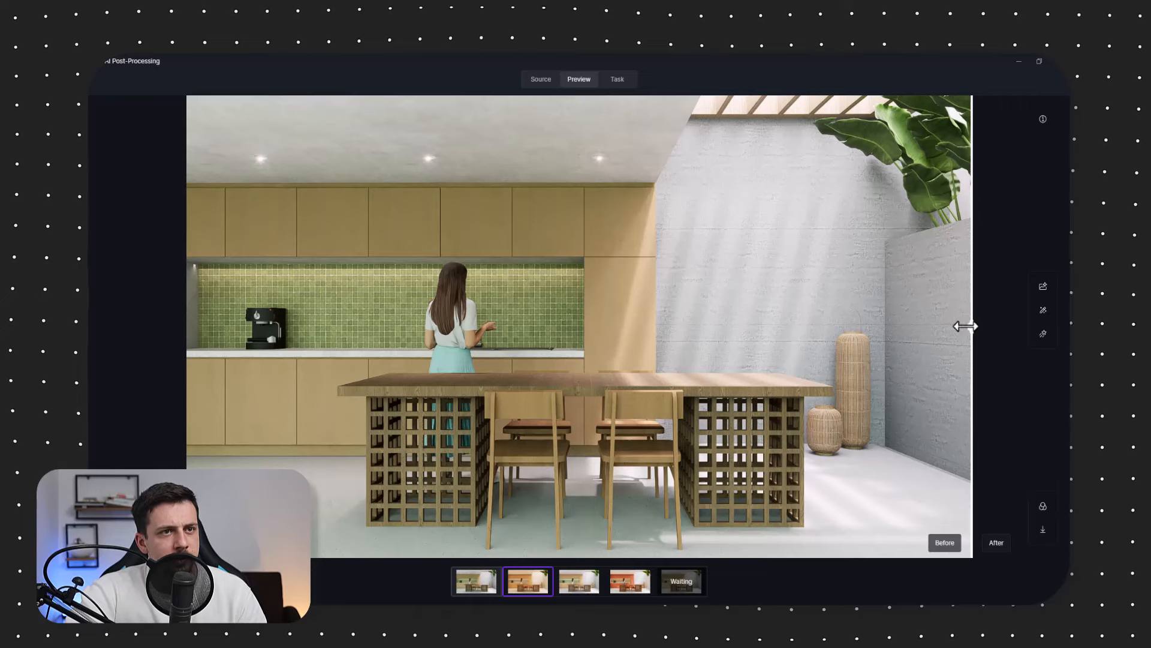
pyautogui.moveTo(966, 326); pyautogui.dragTo(173, 364)
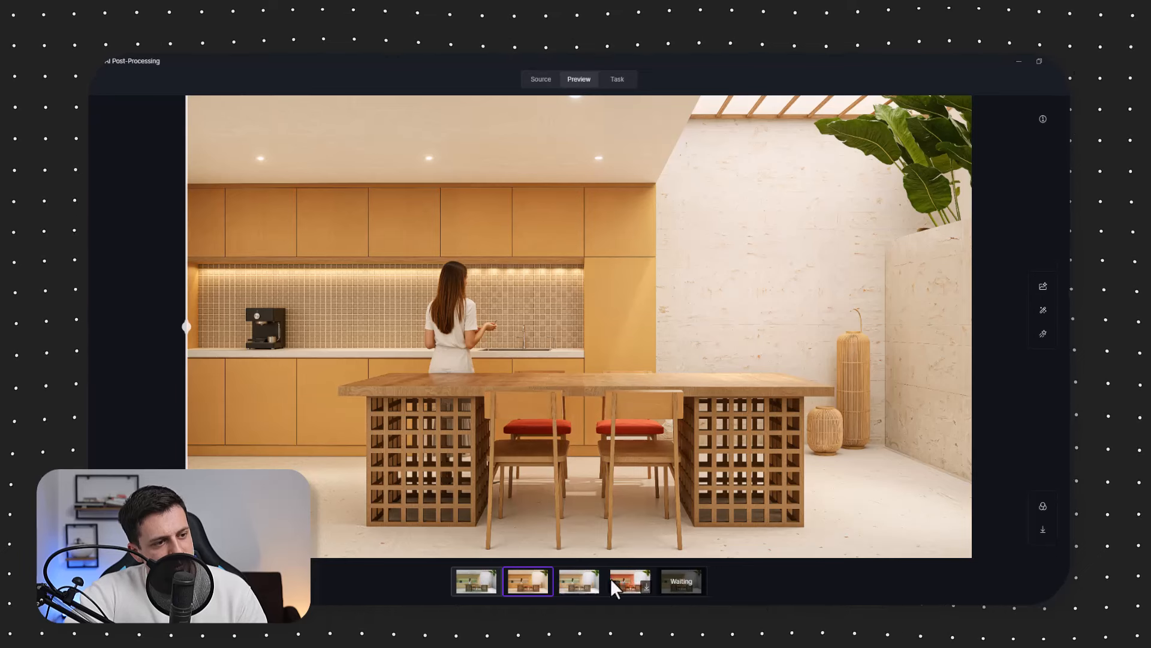
pyautogui.click(568, 580)
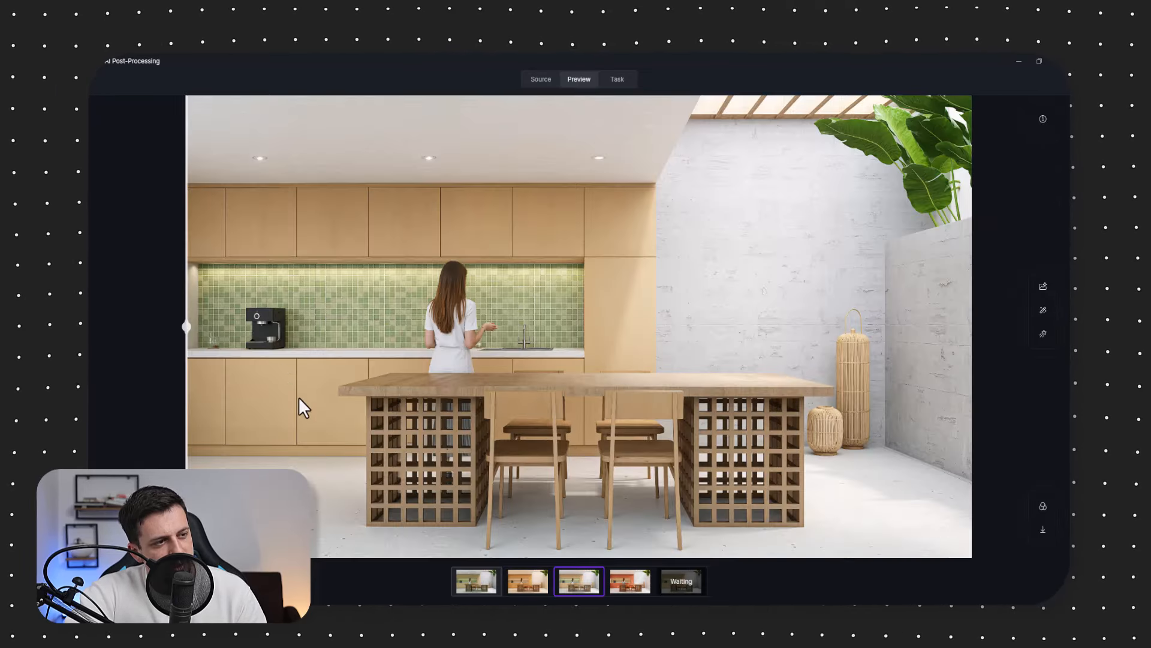
pyautogui.moveTo(195, 331); pyautogui.dragTo(88, 355)
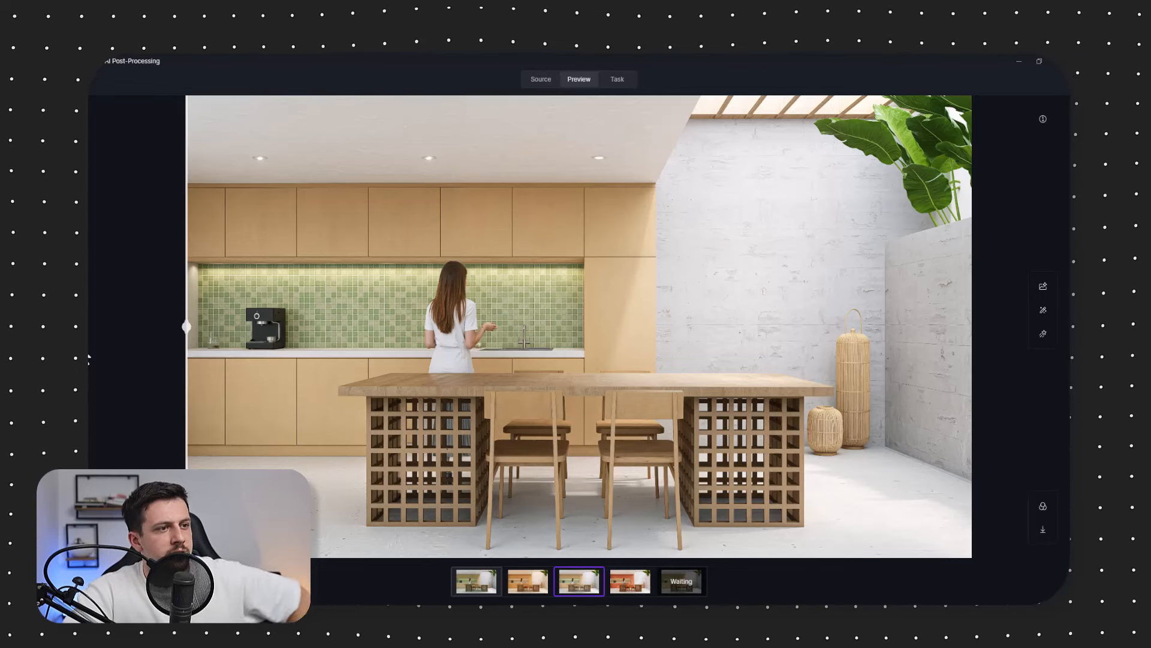
pyautogui.moveTo(186, 270); pyautogui.dragTo(89, 375)
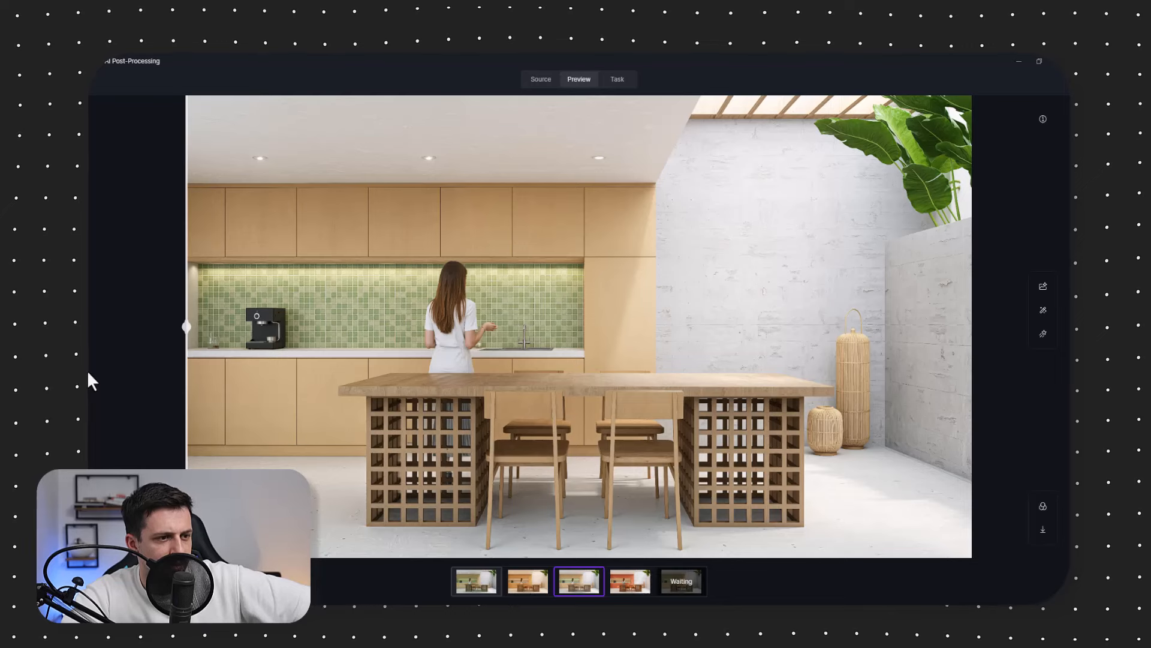
pyautogui.click(630, 581)
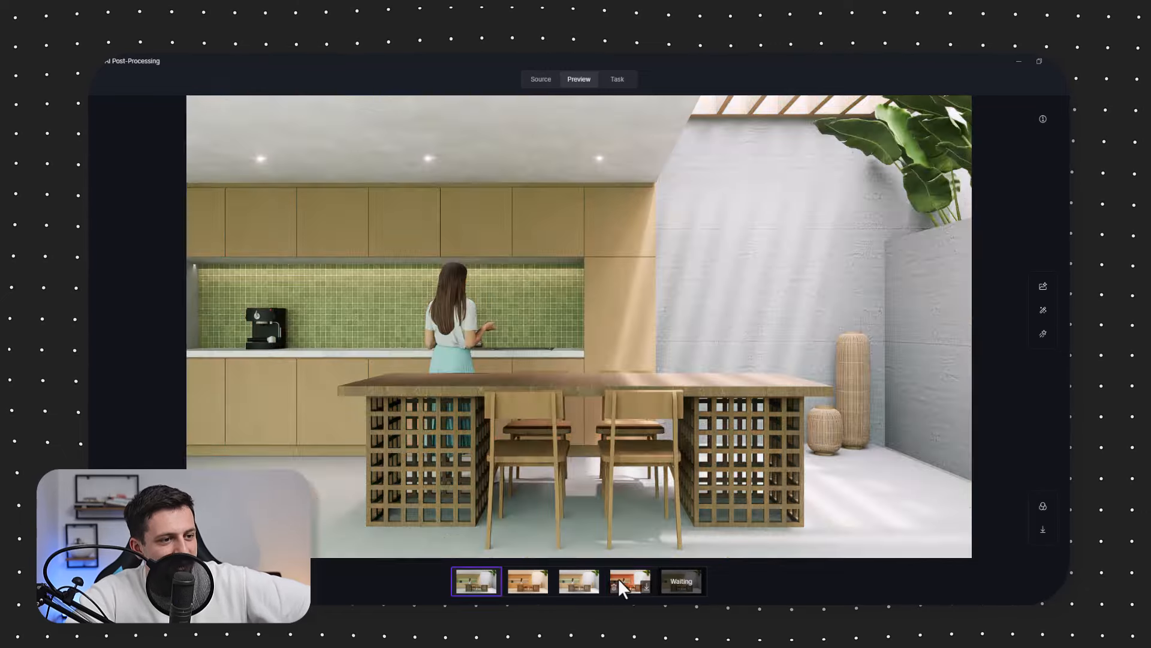
pyautogui.click(619, 578)
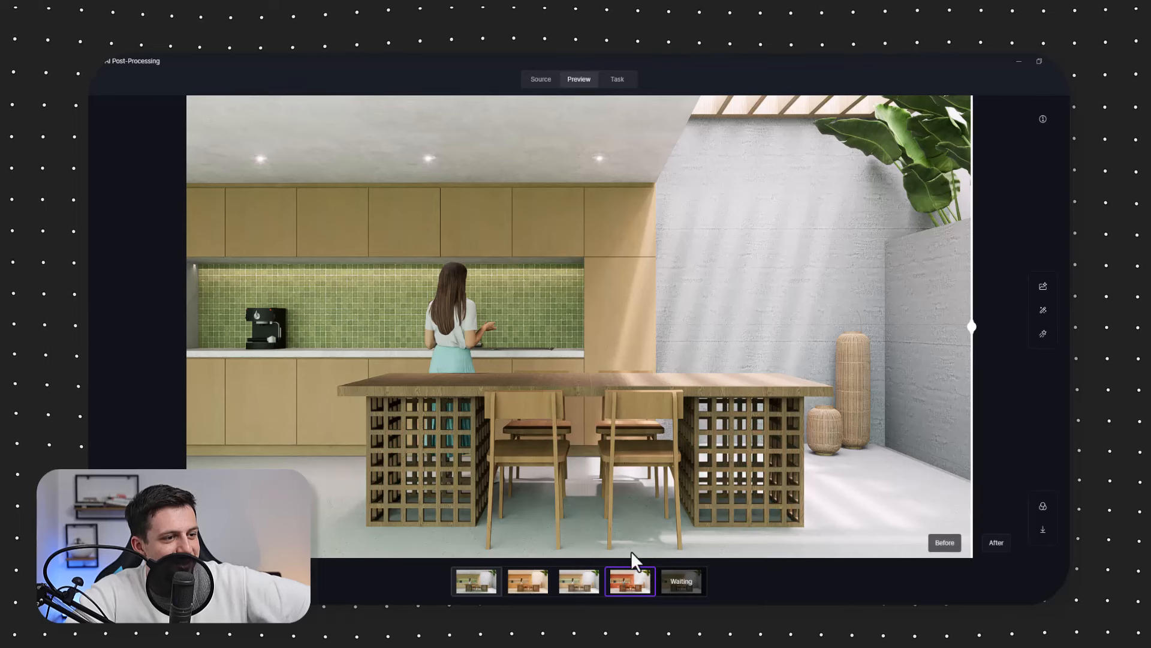
pyautogui.click(577, 575)
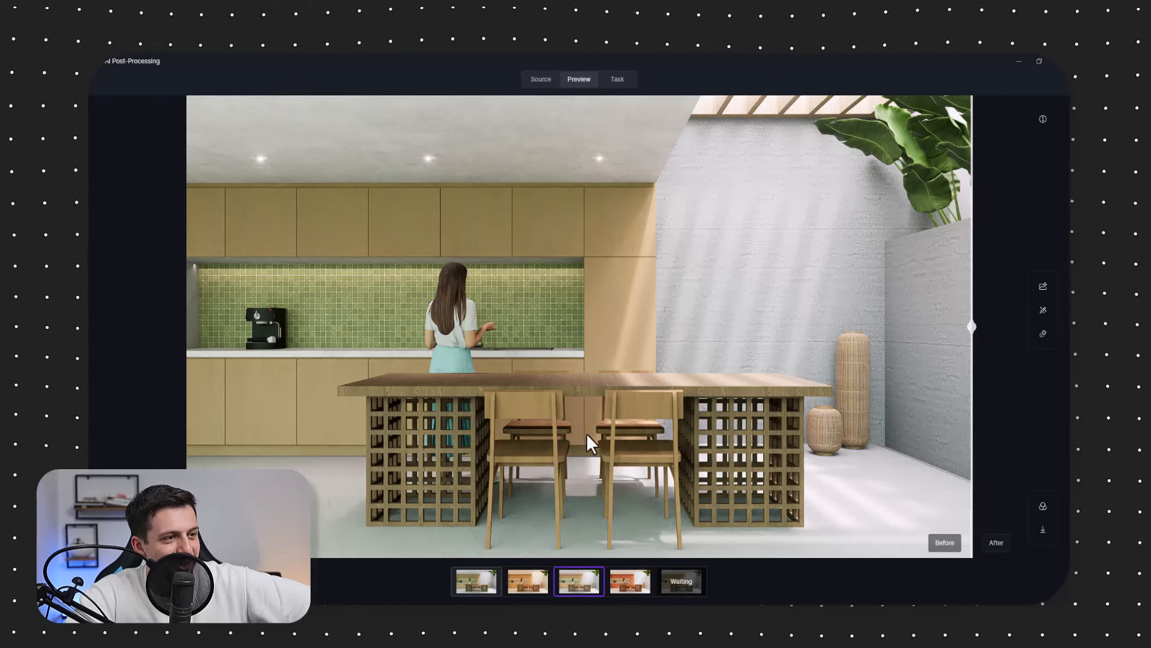
pyautogui.moveTo(931, 328); pyautogui.dragTo(89, 361)
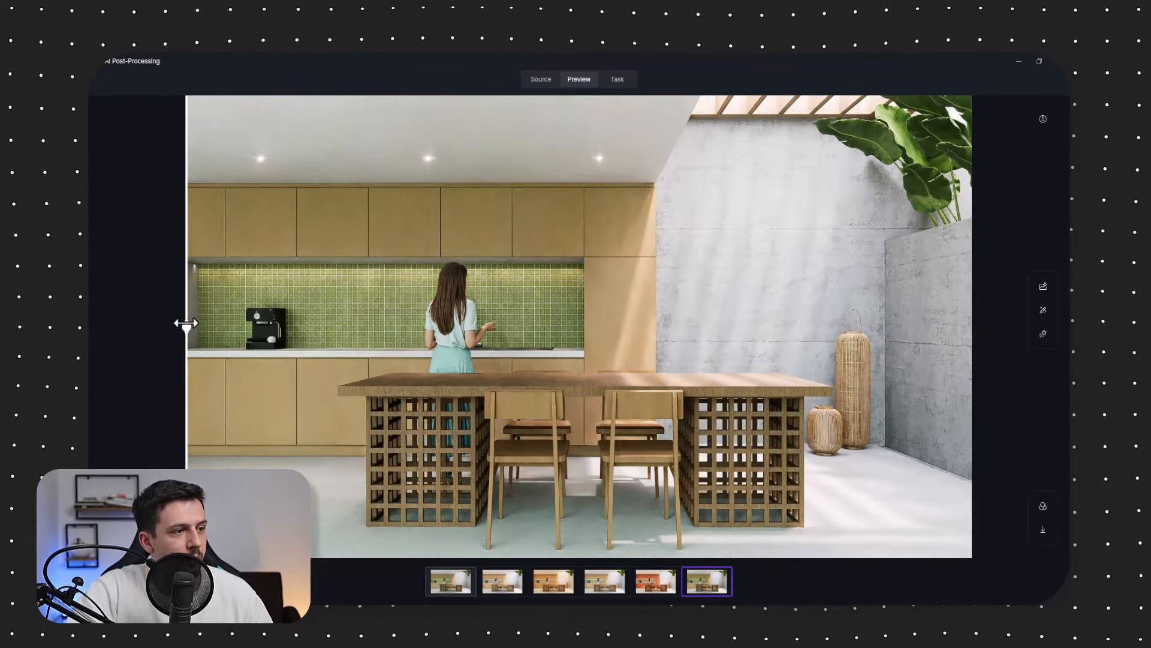
# Step: Review the AI-enhanced render against the style transfer variants and the original, ending on the full enhanced version
pyautogui.moveTo(186, 323); pyautogui.dragTo(88, 220)
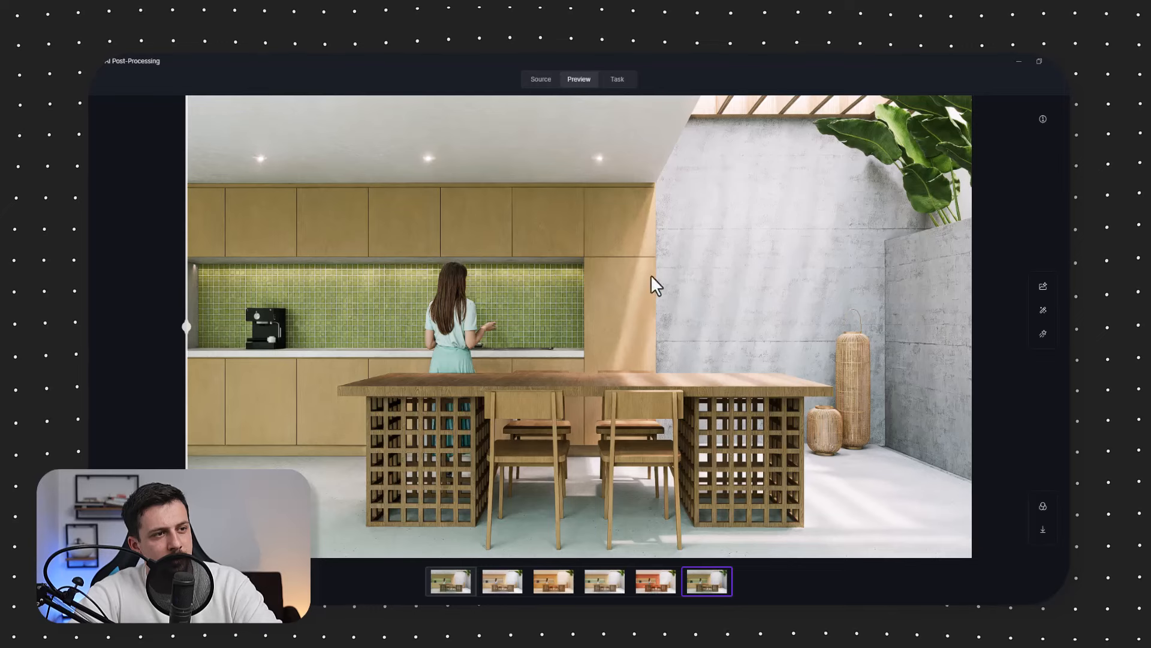
pyautogui.click(664, 582)
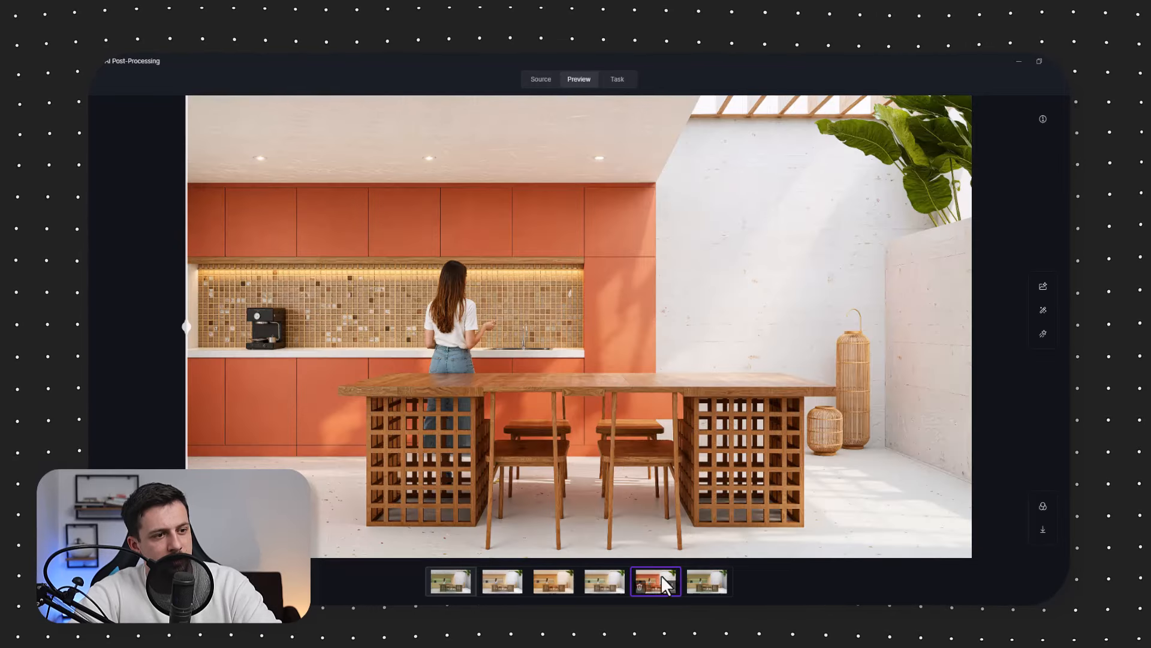
pyautogui.click(589, 586)
pyautogui.click(595, 574)
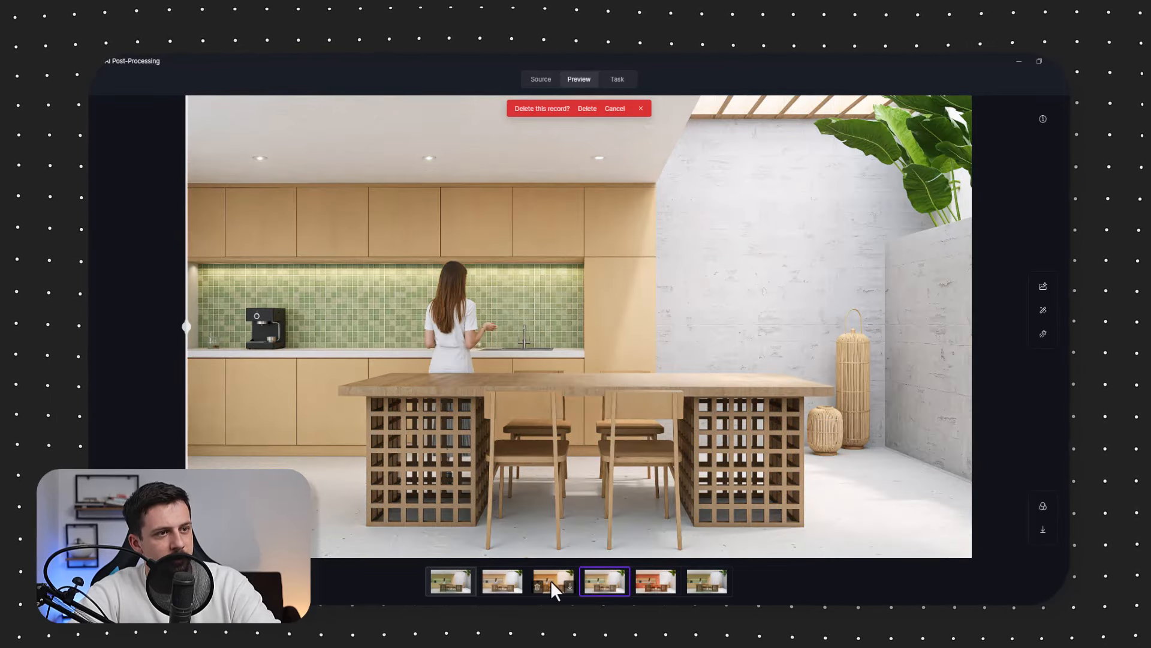
pyautogui.click(550, 580)
pyautogui.click(509, 577)
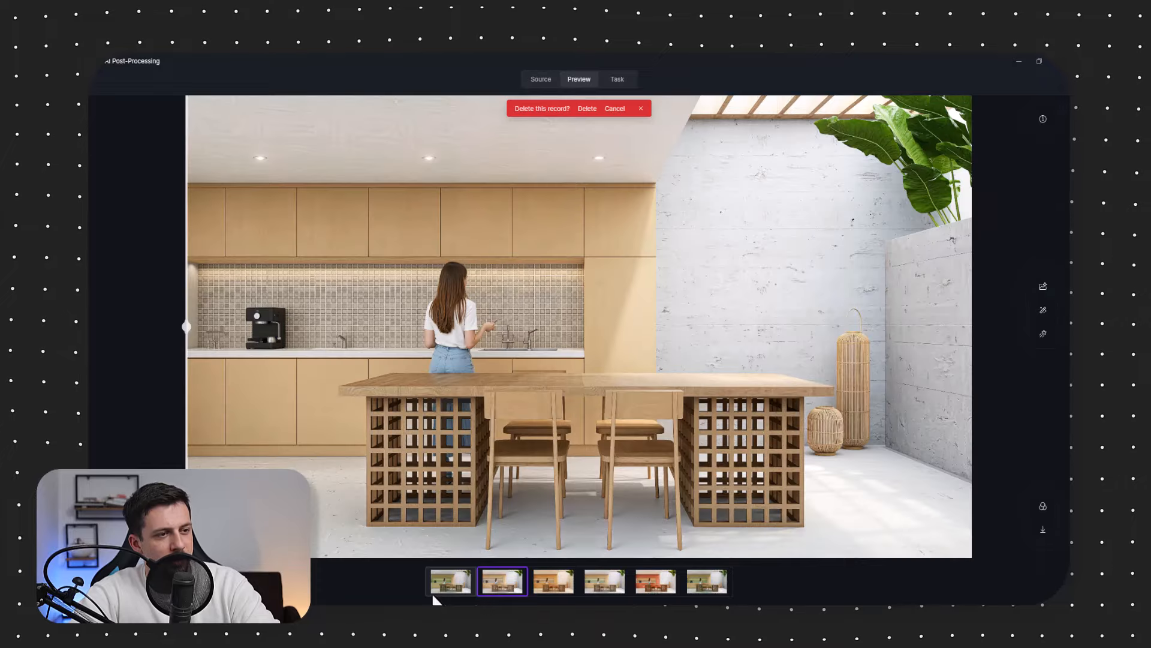
pyautogui.click(456, 584)
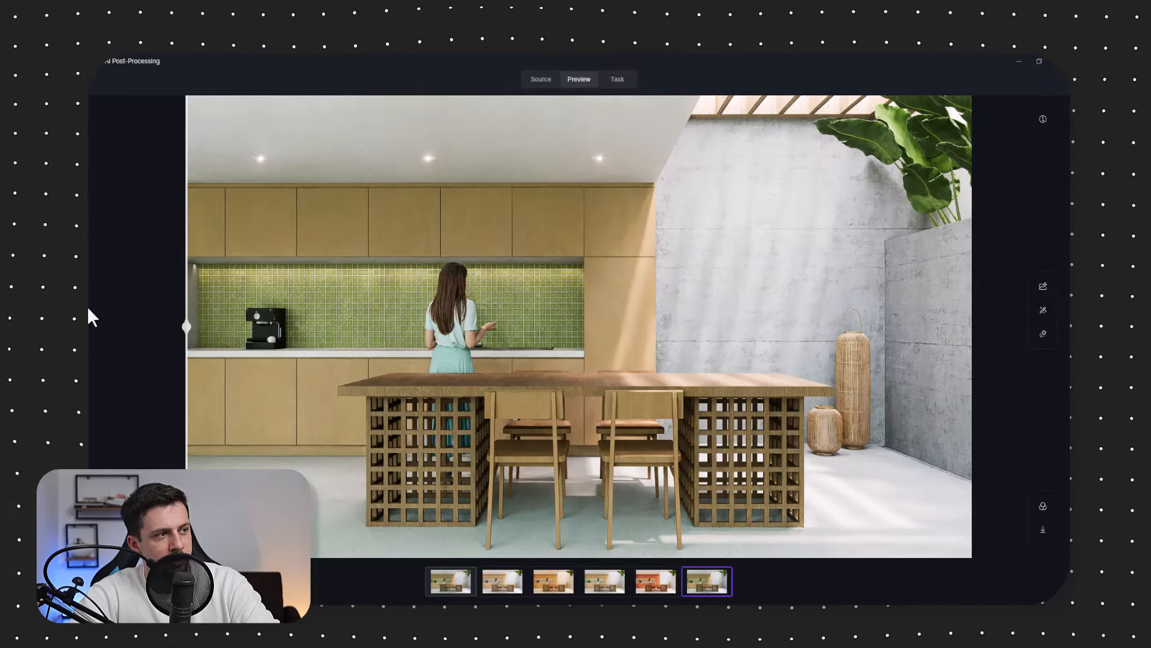
pyautogui.moveTo(182, 326); pyautogui.dragTo(89, 387)
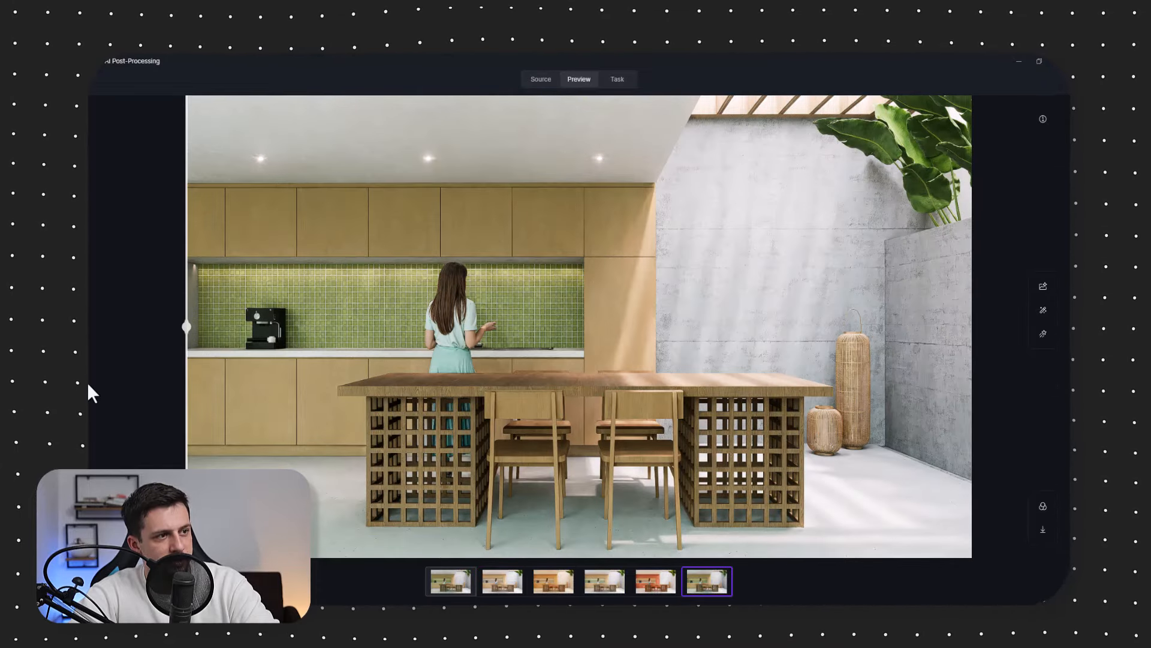